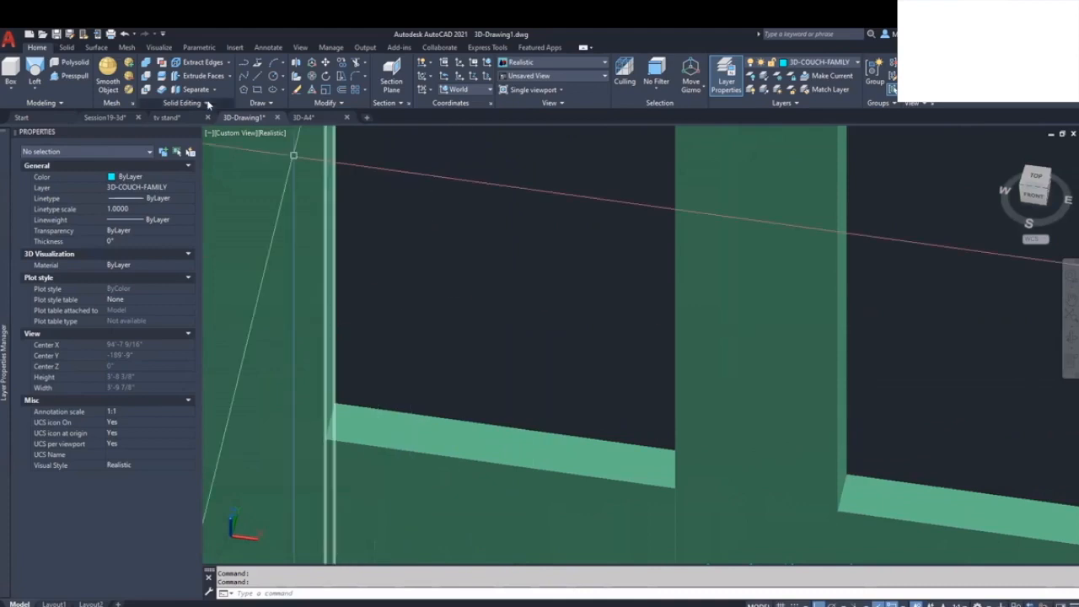
click(257, 90)
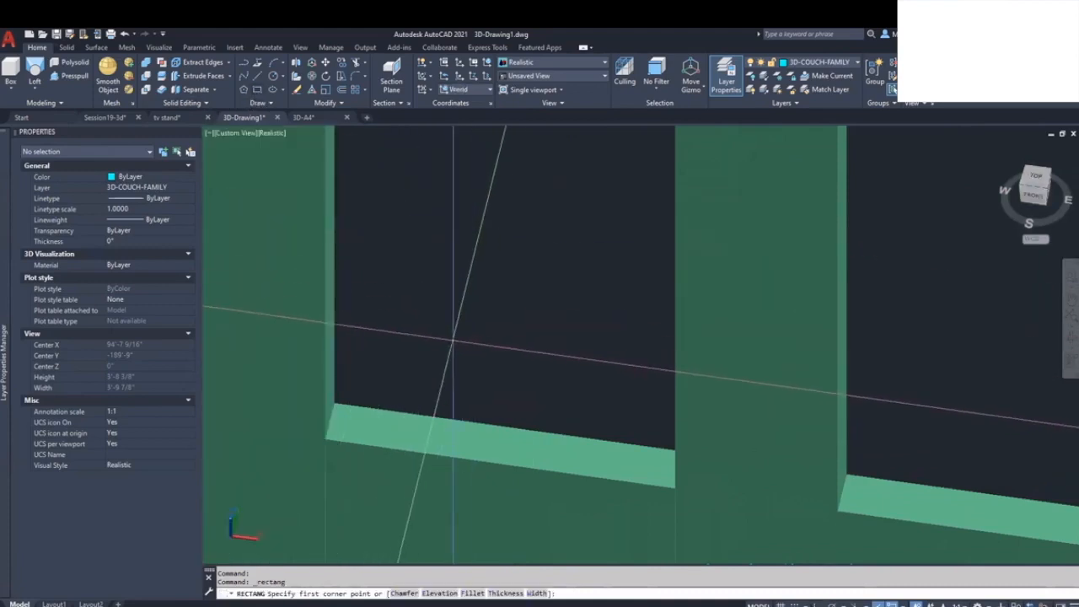
key(Escape)
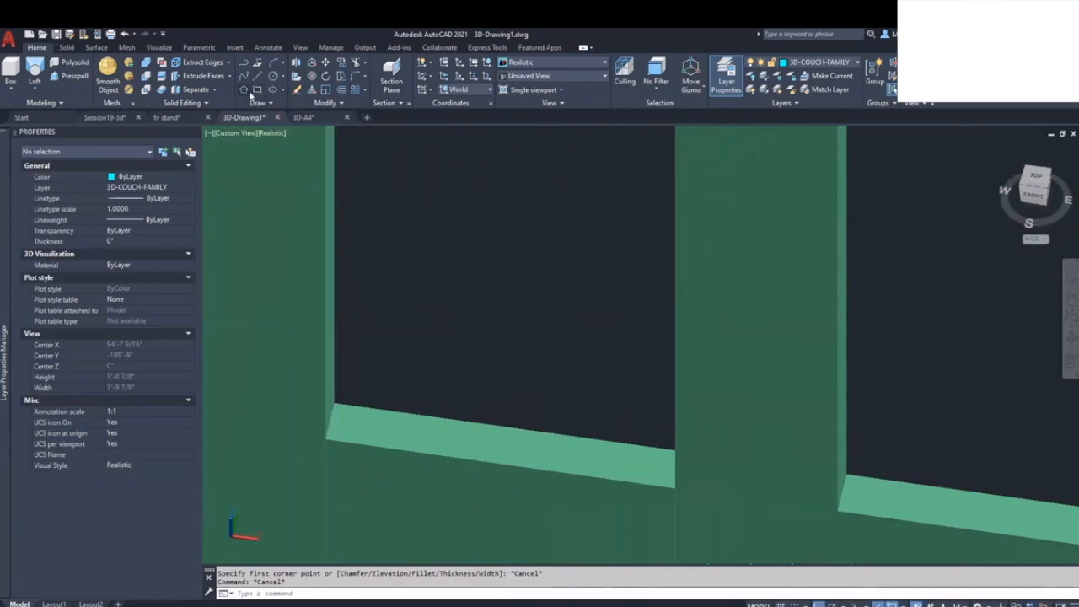
click(258, 91)
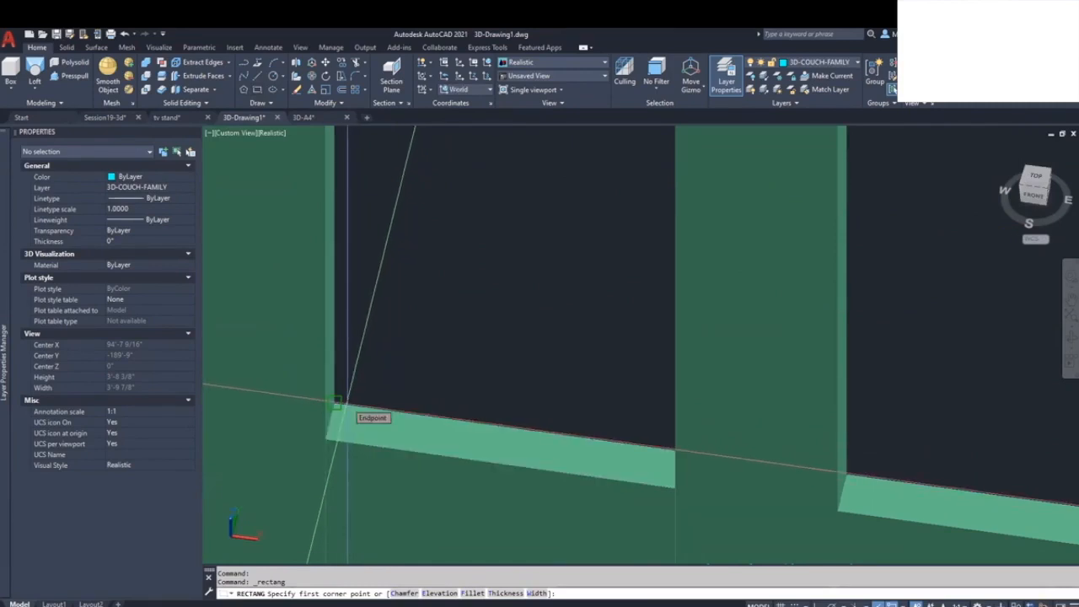
key(Escape)
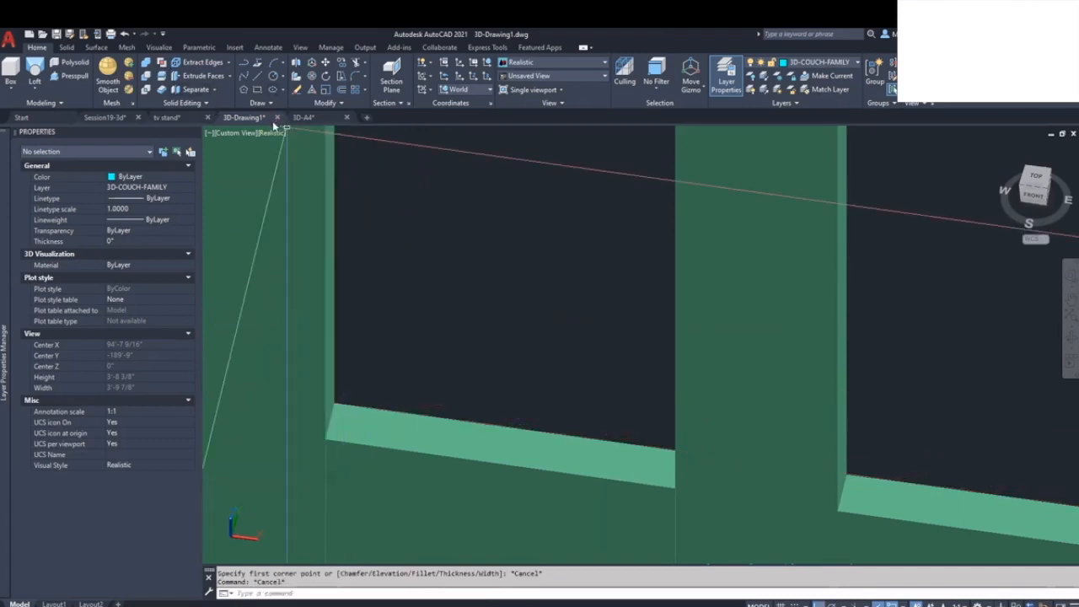
Step: Create a 2" high box covering the bottom ledge of the first window opening
click(12, 72)
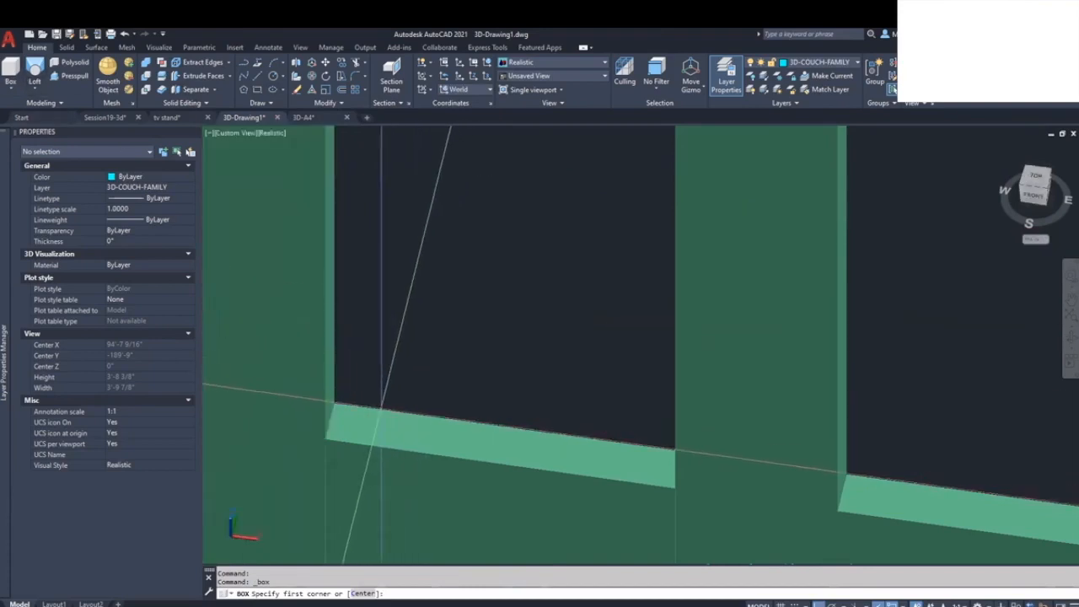
click(328, 440)
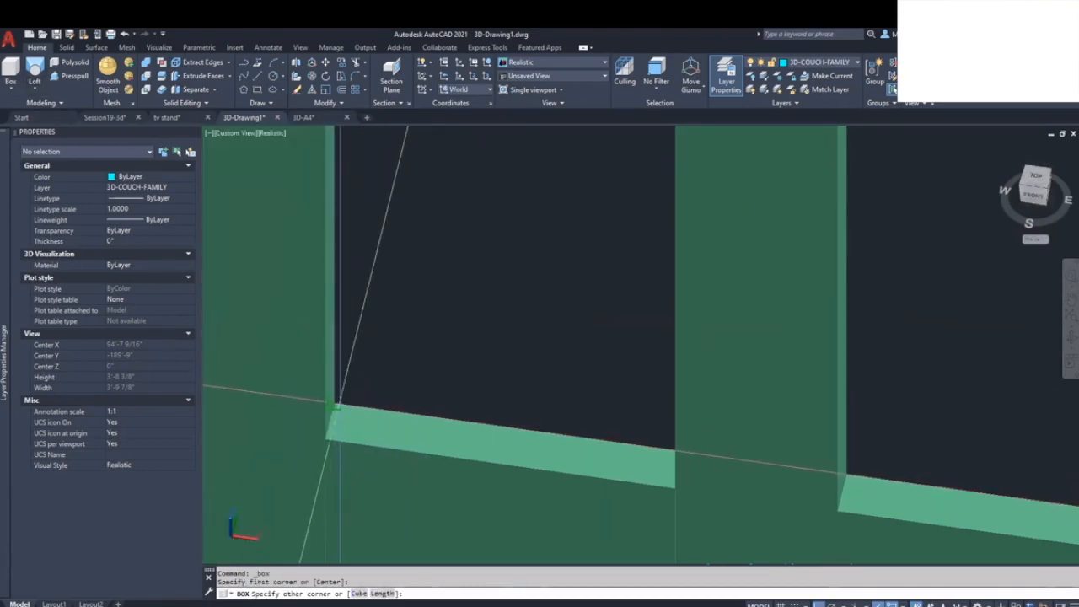
click(672, 487)
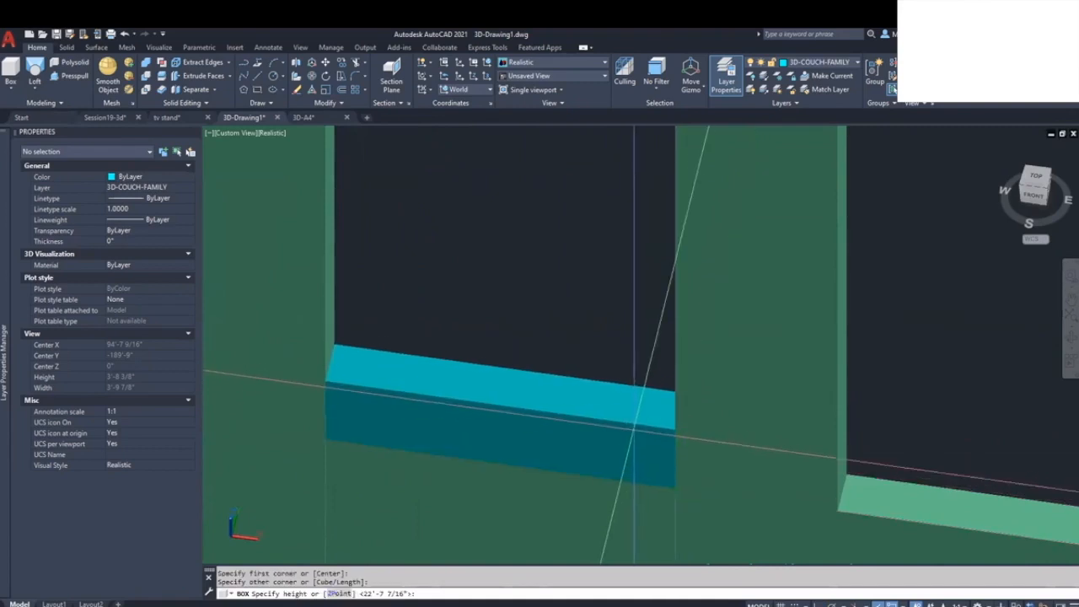
text(2)
key(Return)
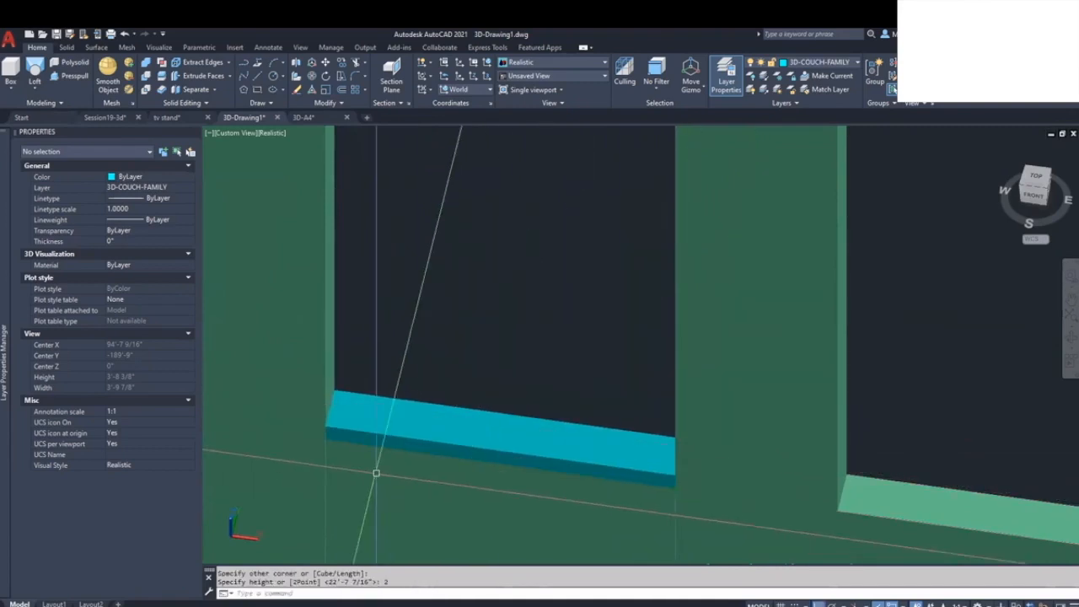
Step: Create a new layer named 3D-WINDOW-FRAME and make it the current layer
click(382, 432)
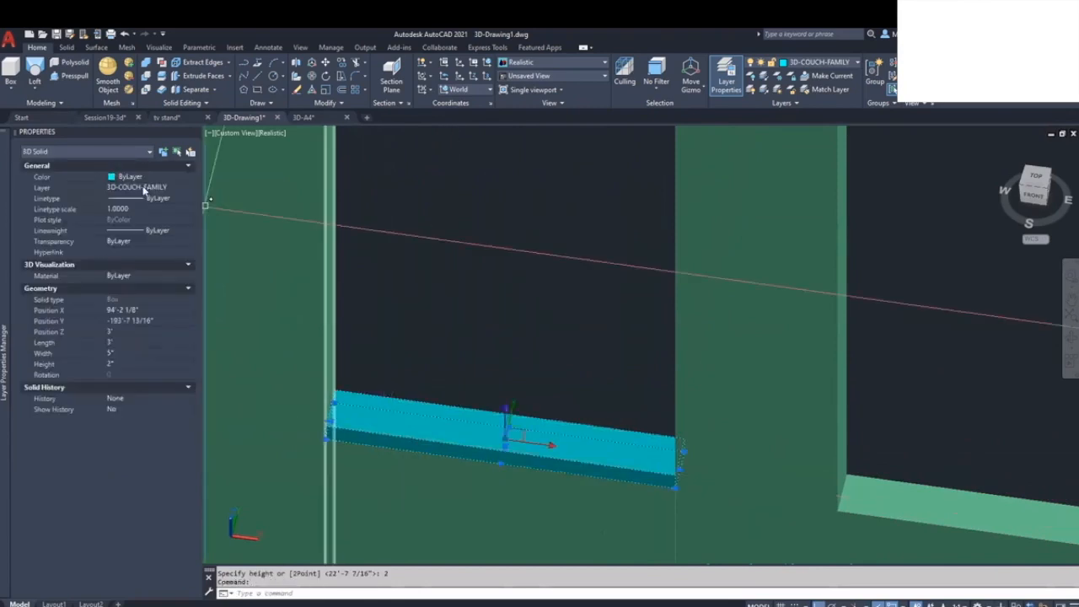
click(189, 189)
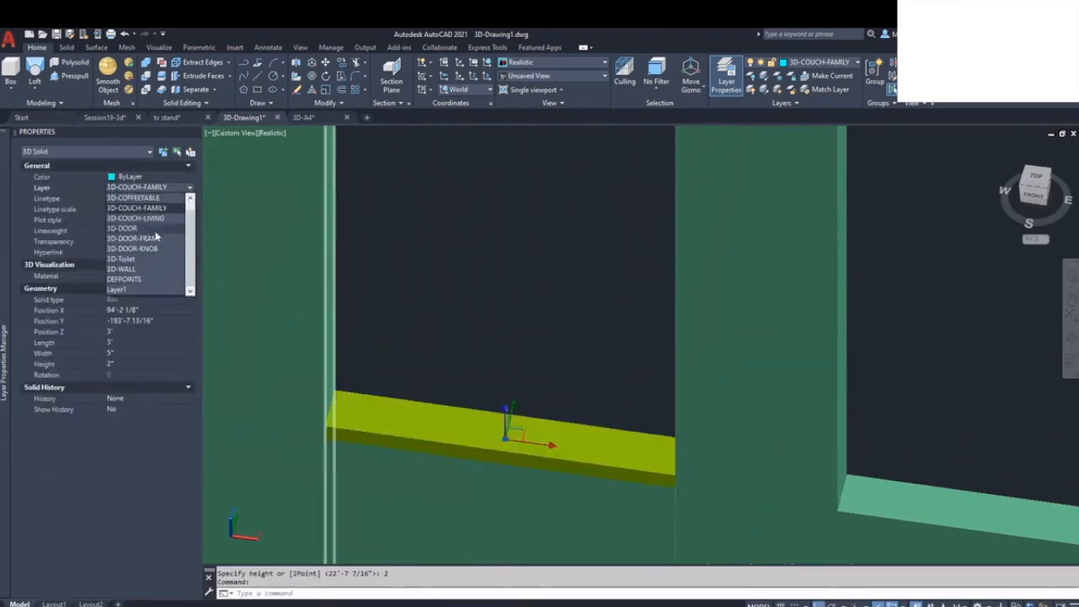
click(103, 184)
mouse_move(8, 207)
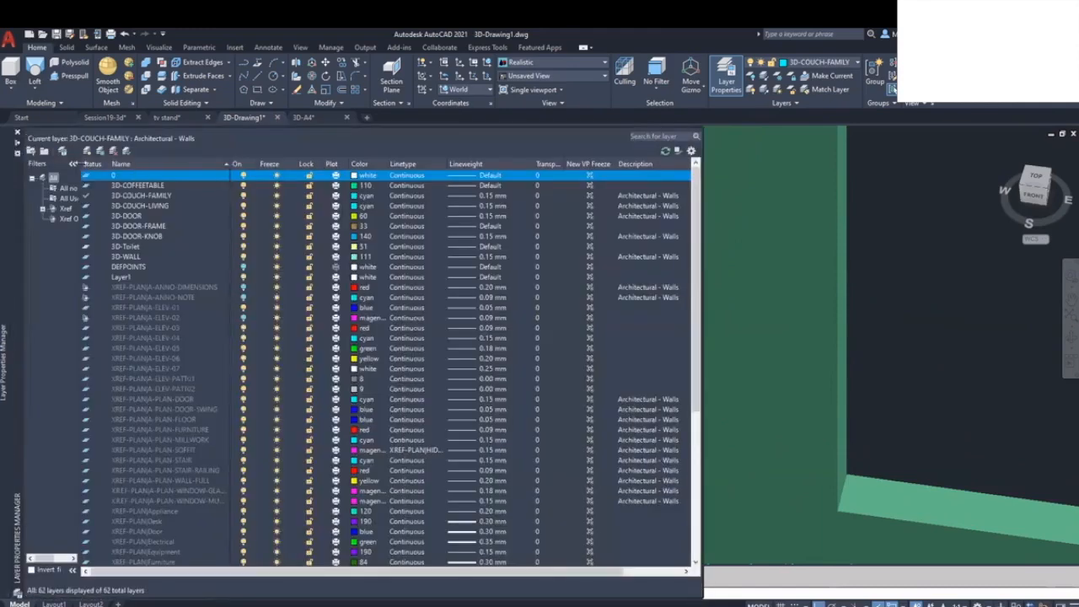
key(alt+n)
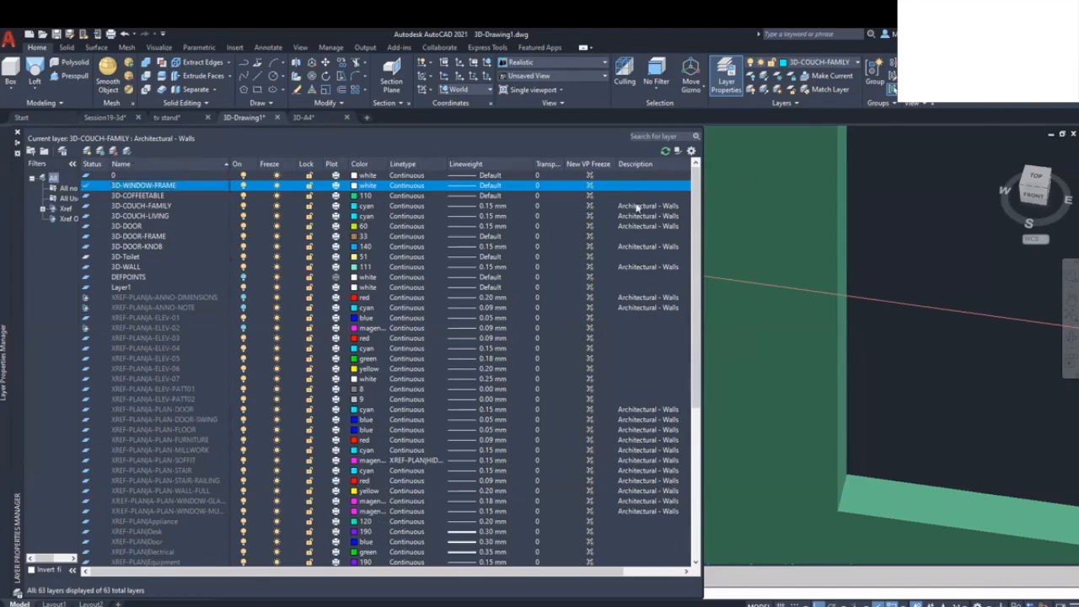
click(897, 222)
key(Escape)
key(Escape)
Step: Assign the window sill box to the 3D-WINDOW-FRAME layer
click(540, 420)
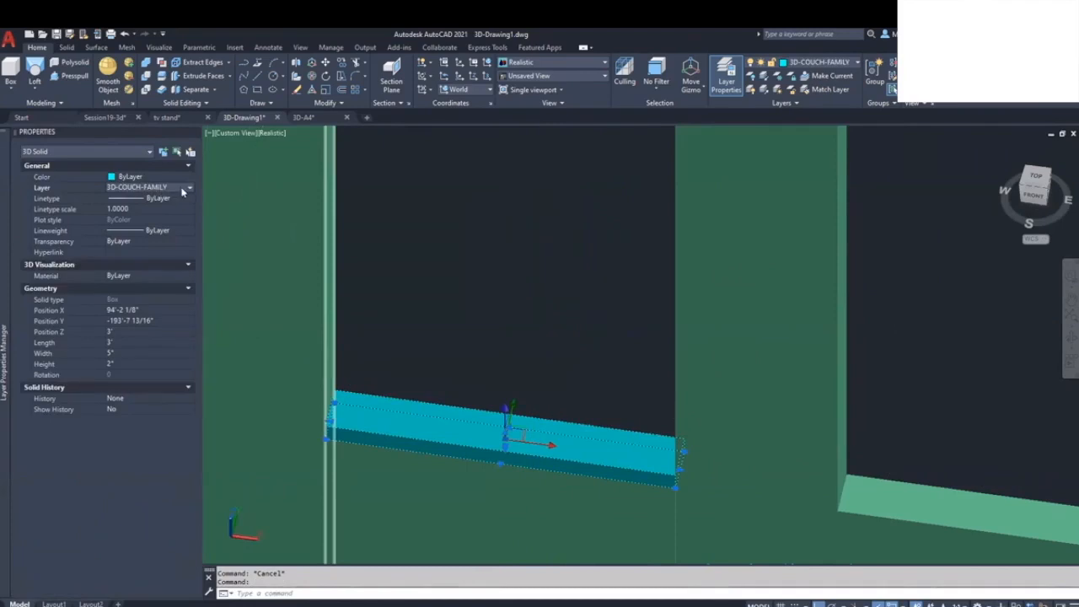
click(139, 188)
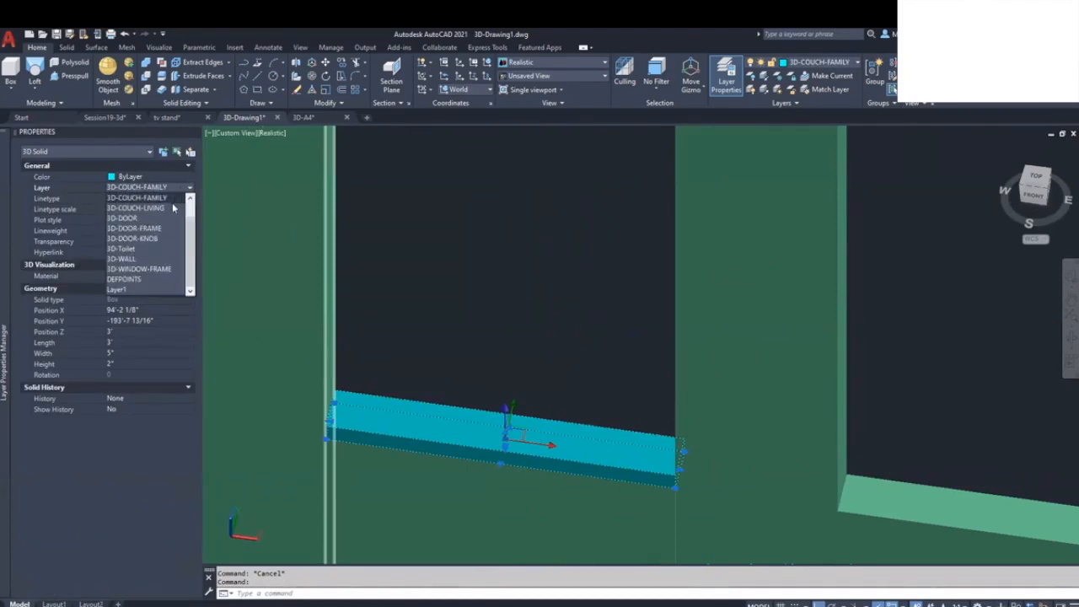
click(139, 269)
key(Escape)
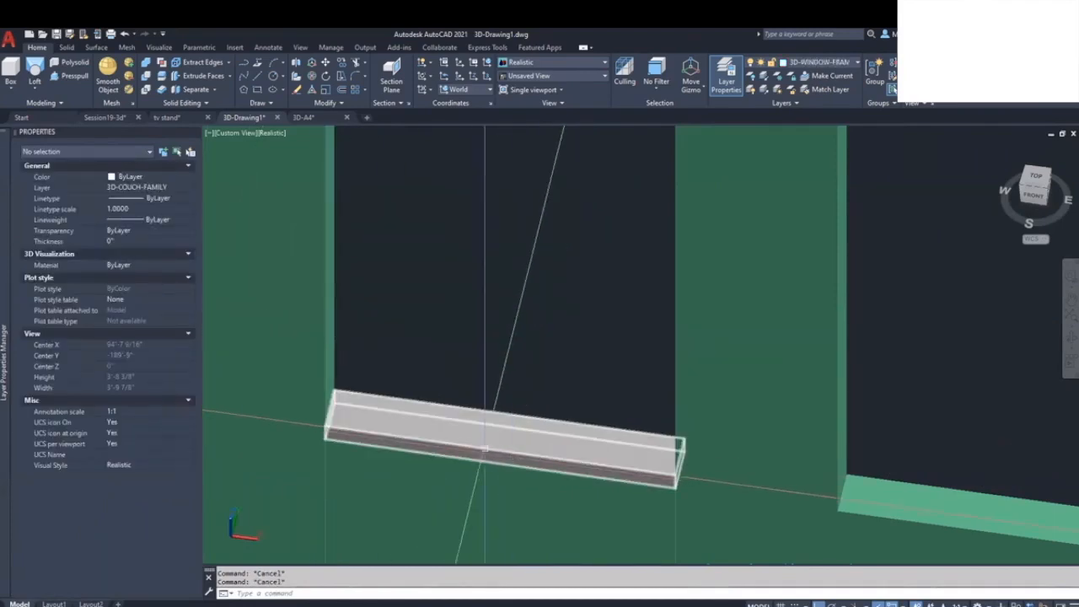
Step: Stretch the front face of the window sill box outward by 0.5" beyond the wall
shift+middle_drag(587, 472, 466, 438)
middle_drag(335, 410, 374, 425)
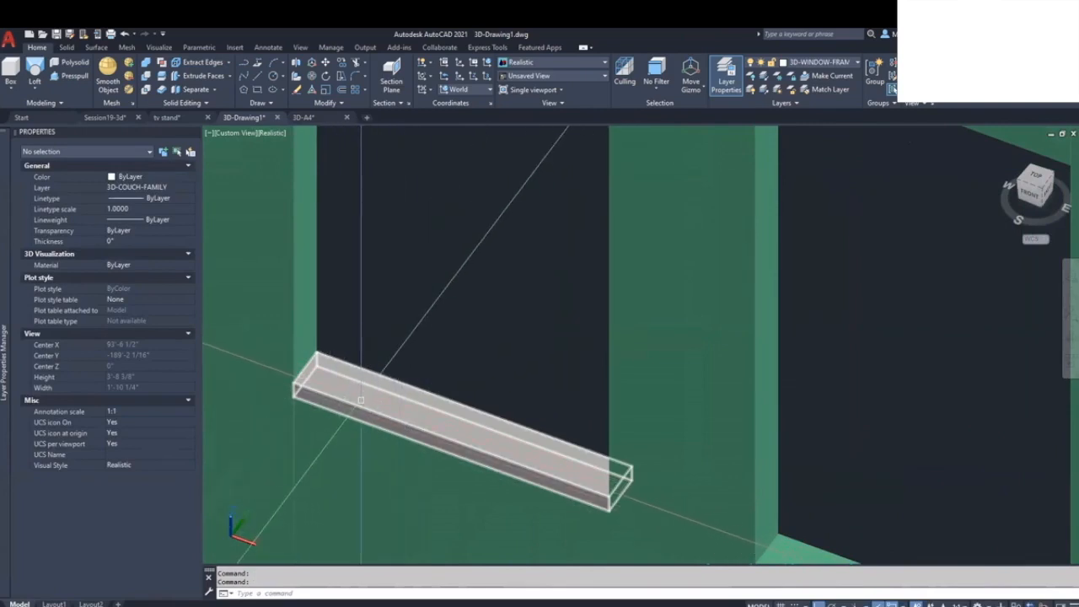
scroll(355, 409, up, 1)
key(Escape)
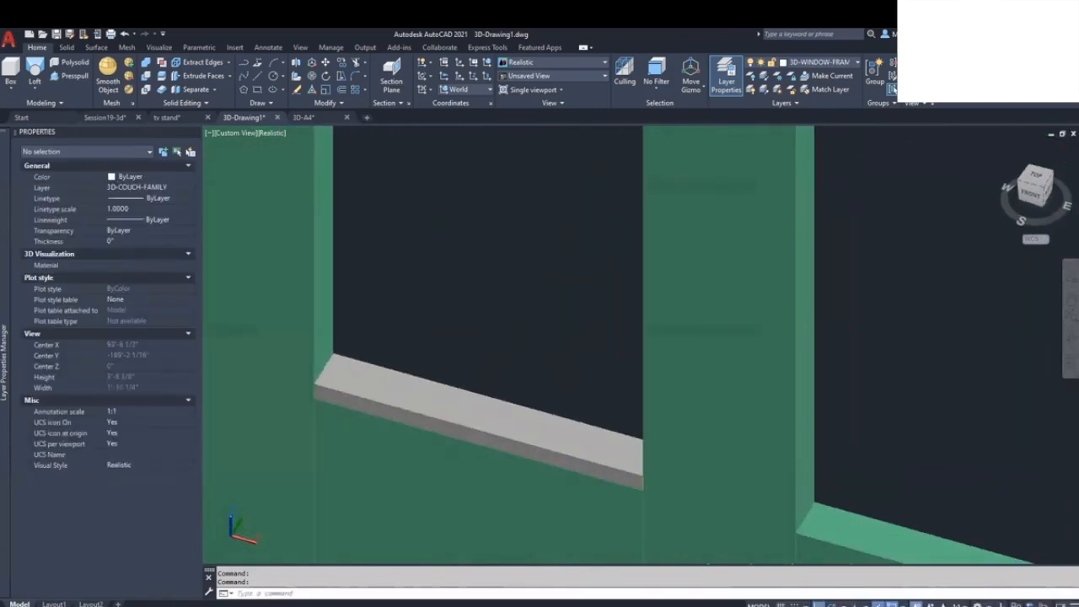
click(395, 408)
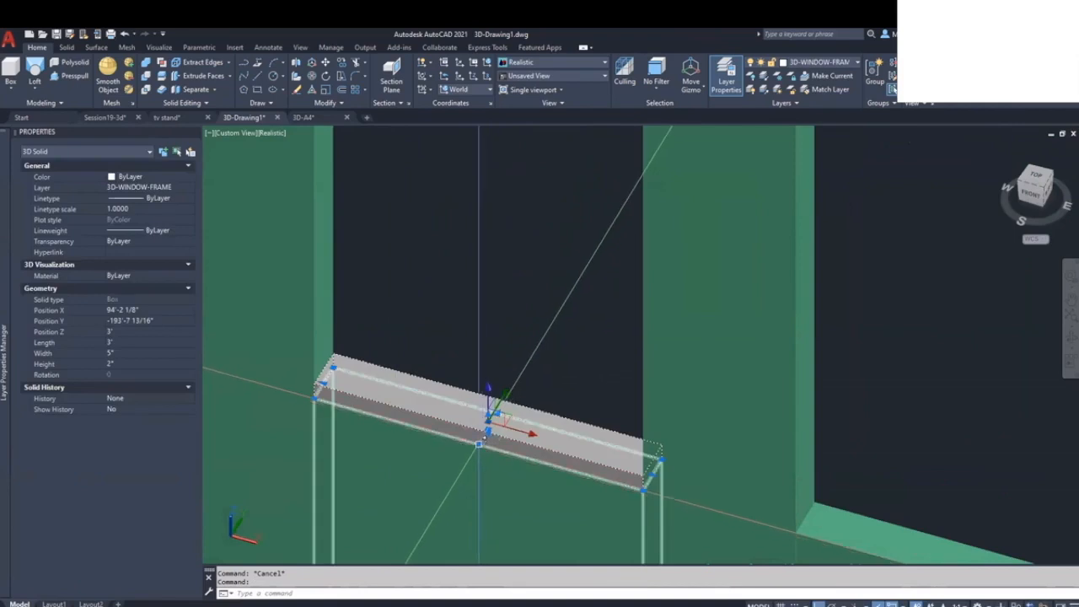
click(478, 444)
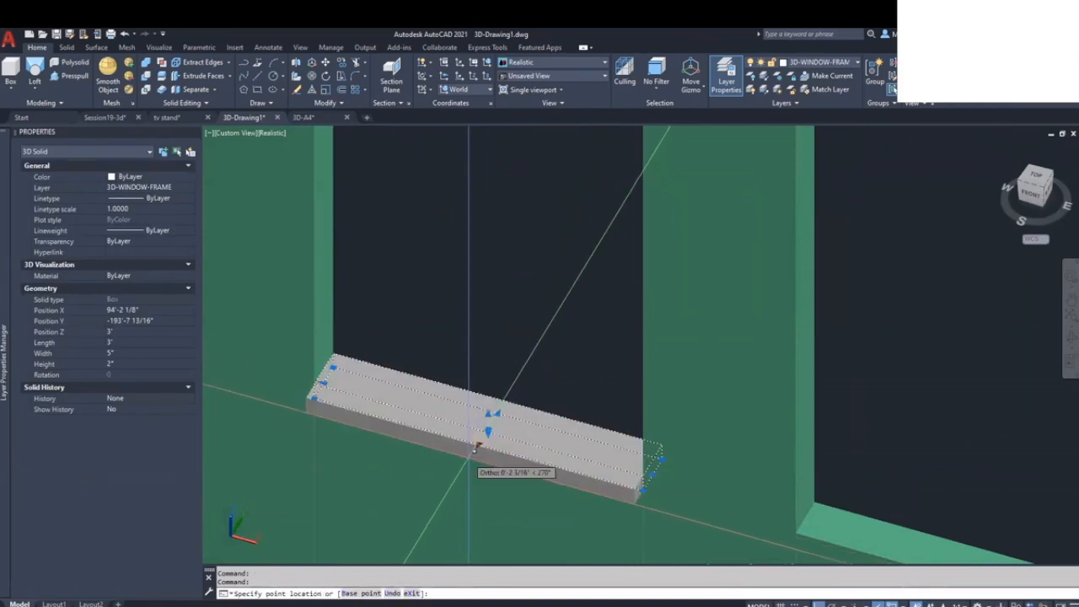
text(.5)
key(Return)
key(Escape)
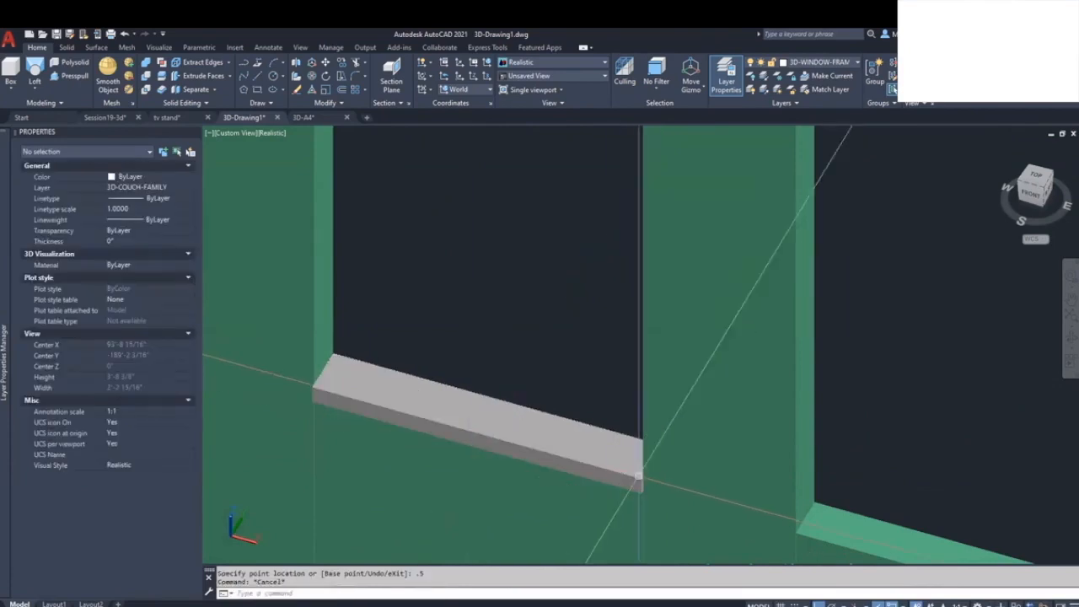
Step: Copy the sill box straight up from the bottom of the window opening to its top edge
shift+middle_drag(644, 487, 587, 511)
middle_drag(434, 465, 508, 454)
shift+drag(508, 455, 498, 468)
shift+middle_drag(498, 467, 492, 465)
scroll(492, 464, down, 2)
text(c)
key(space)
click(439, 443)
click(428, 439)
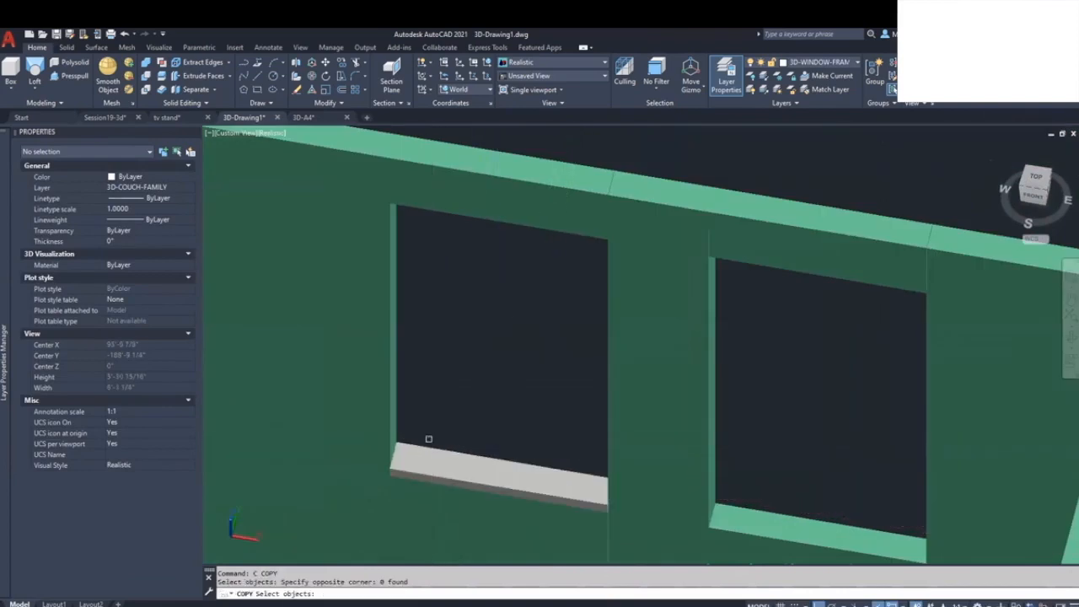
click(420, 444)
key(space)
click(396, 444)
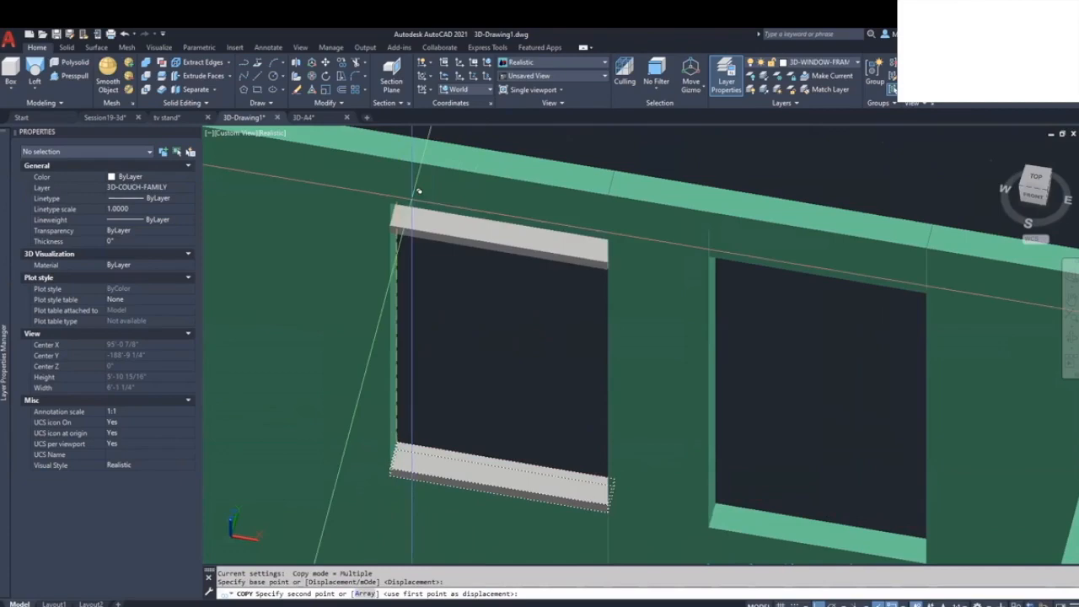
shift+middle_drag(433, 259, 447, 534)
shift+middle_drag(424, 231, 436, 366)
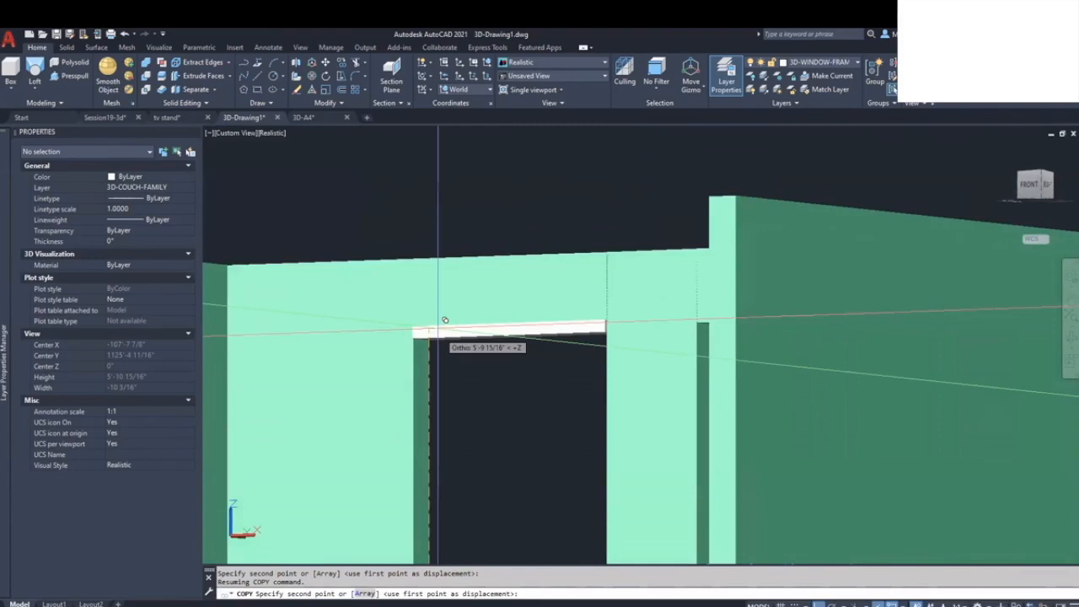
click(438, 329)
shift+middle_drag(437, 329, 534, 436)
key(Return)
Step: Examine the window opening and its bottom and top frame pieces within the wall
scroll(535, 436, down, 4)
shift+middle_drag(543, 385, 547, 434)
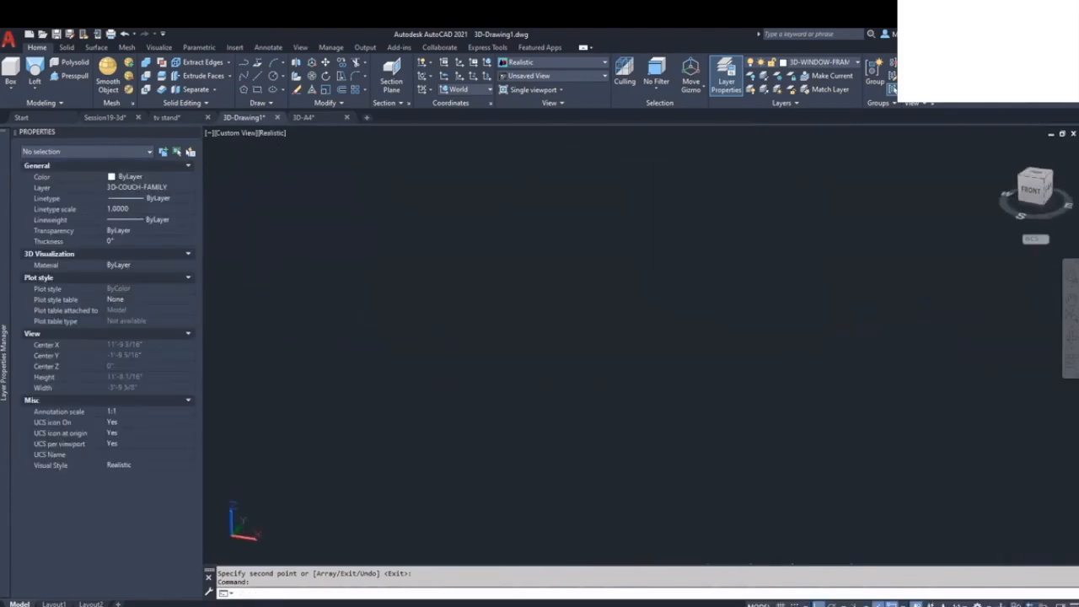
scroll(545, 431, down, 5)
scroll(522, 364, up, 8)
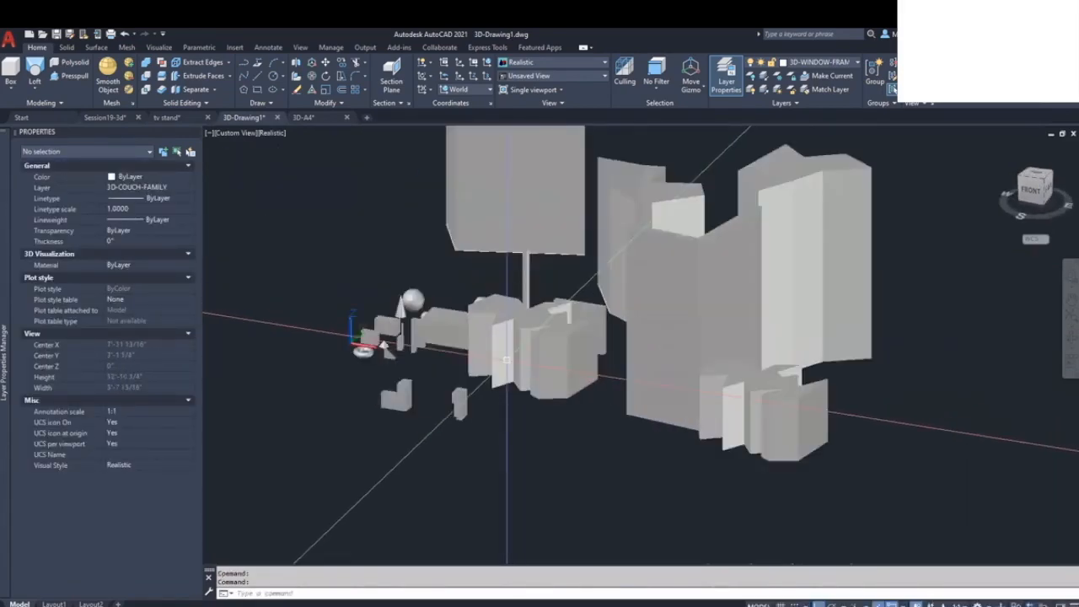
scroll(506, 360, down, 4)
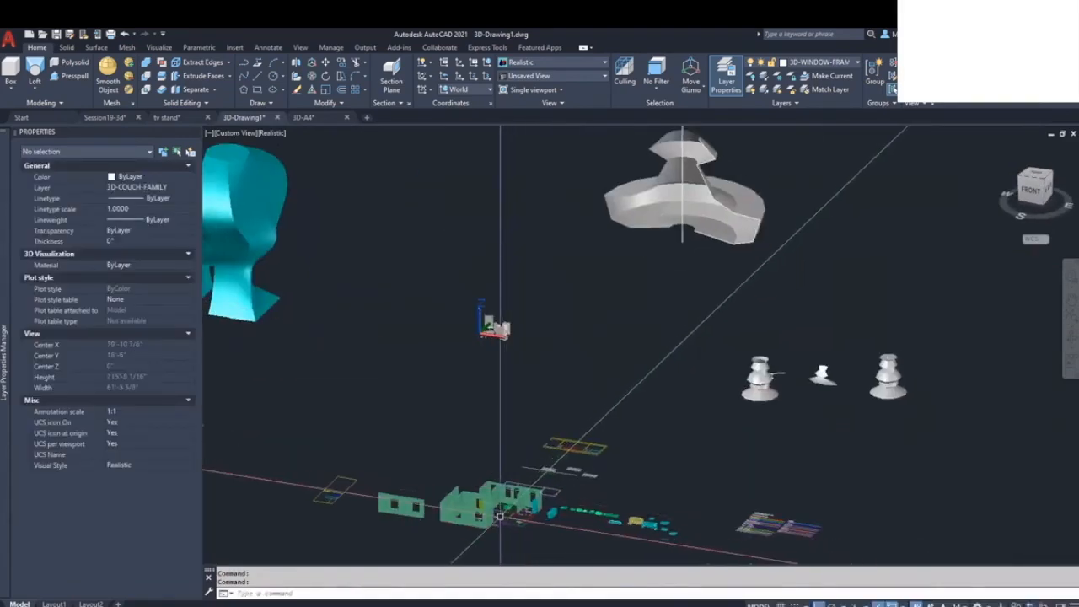
scroll(500, 516, up, 8)
shift+middle_drag(527, 453, 484, 395)
scroll(579, 429, up, 5)
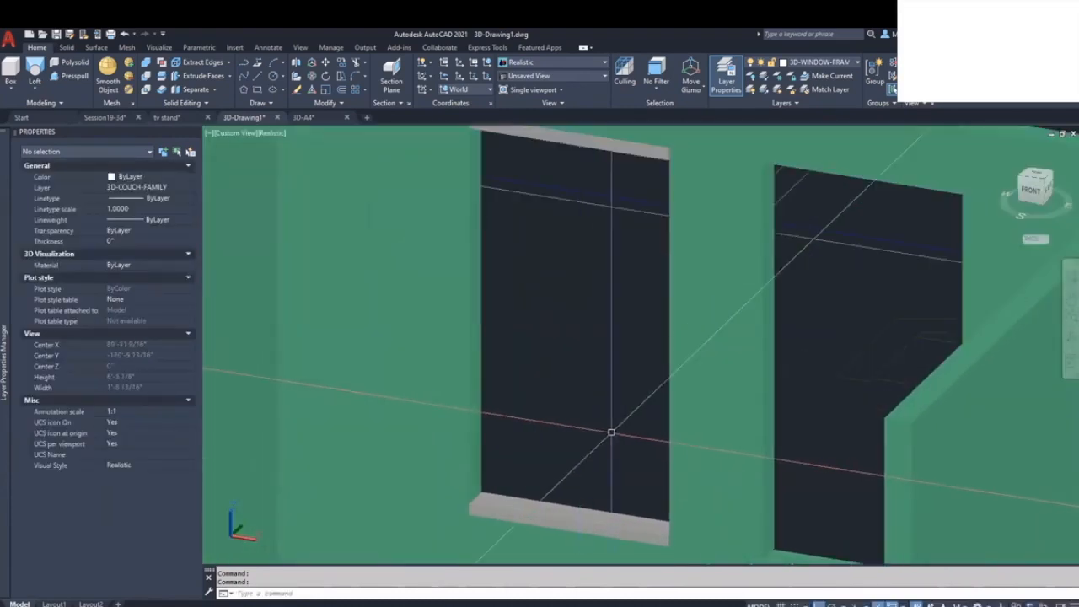
middle_drag(611, 433, 482, 465)
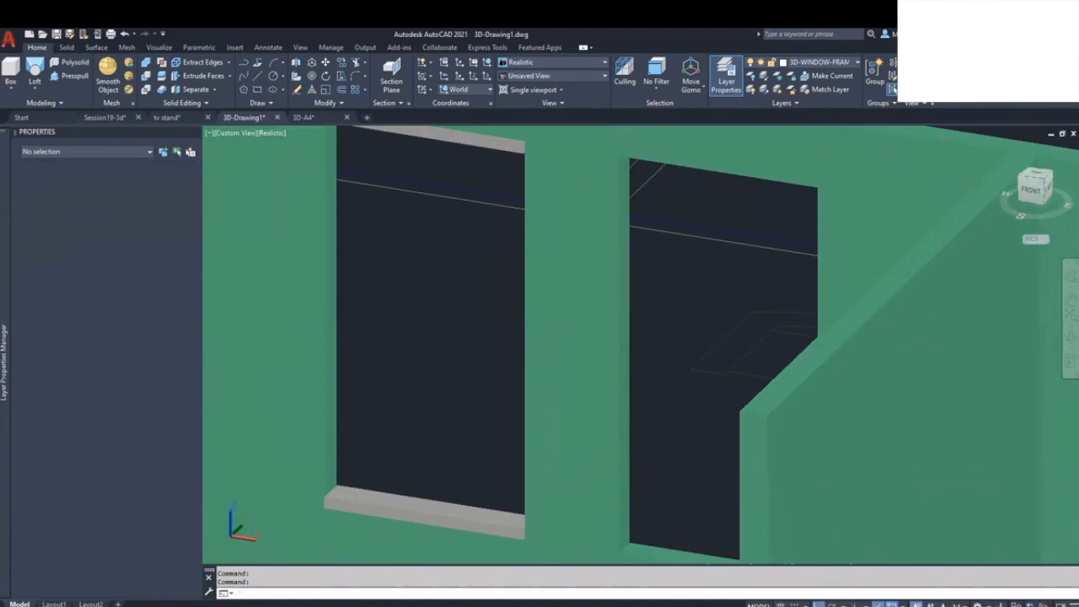
scroll(389, 468, down, 4)
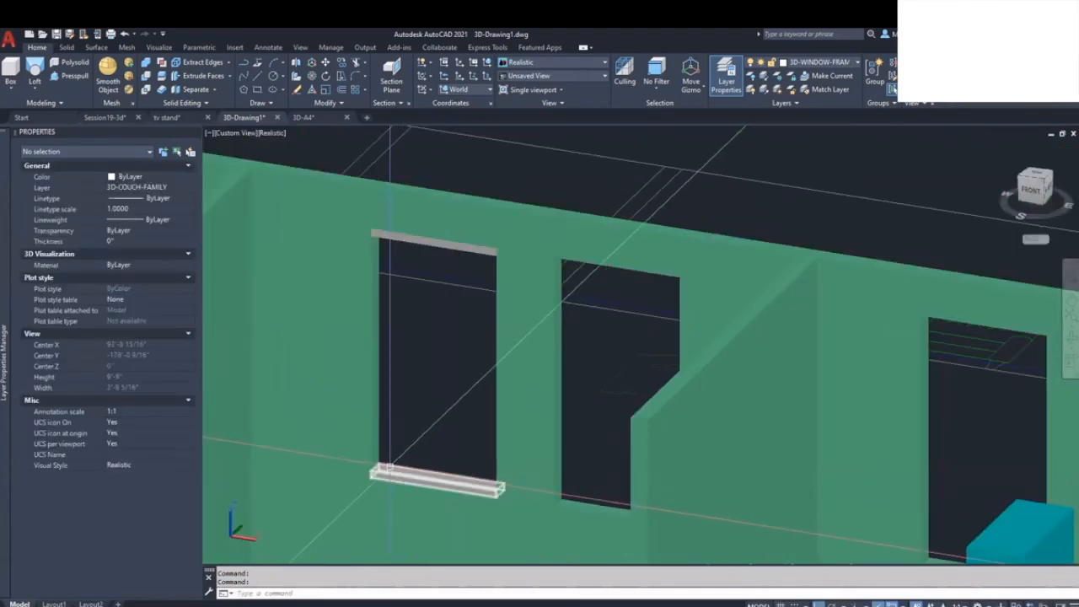
scroll(382, 456, up, 3)
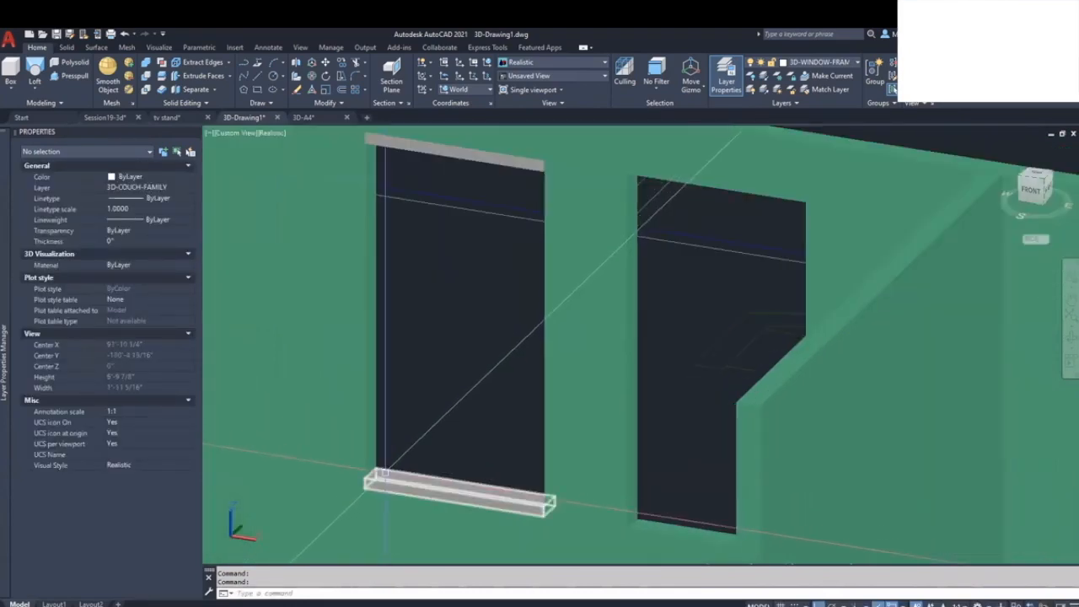
Step: Draw a closed 2" wide rectangular polyline on top of the sill, spanning its depth against the opening's side wall
text(pl)
key(Return)
scroll(368, 491, up, 3)
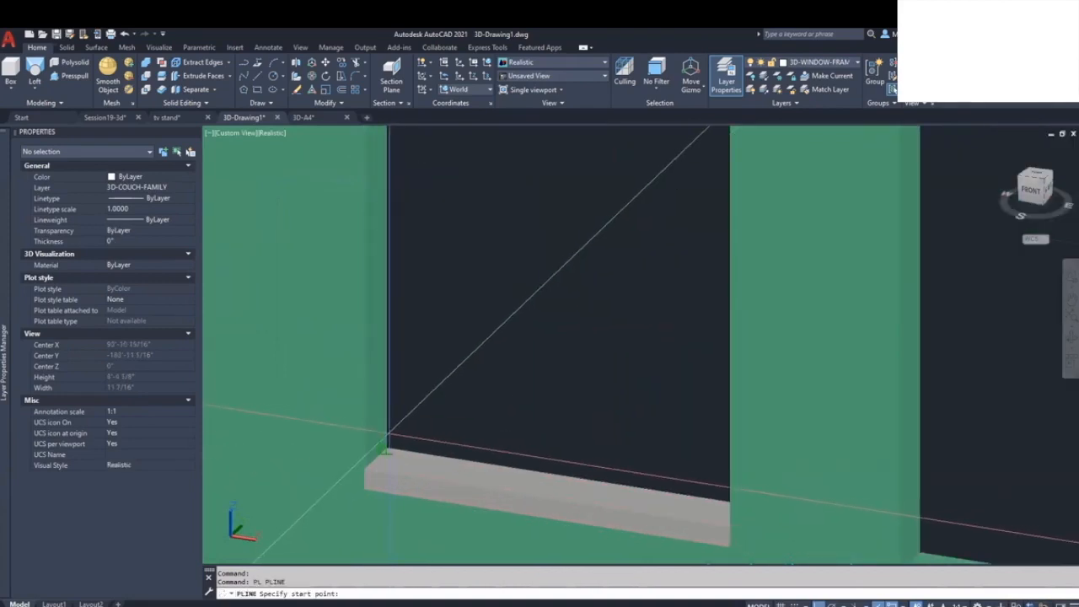
scroll(375, 458, up, 4)
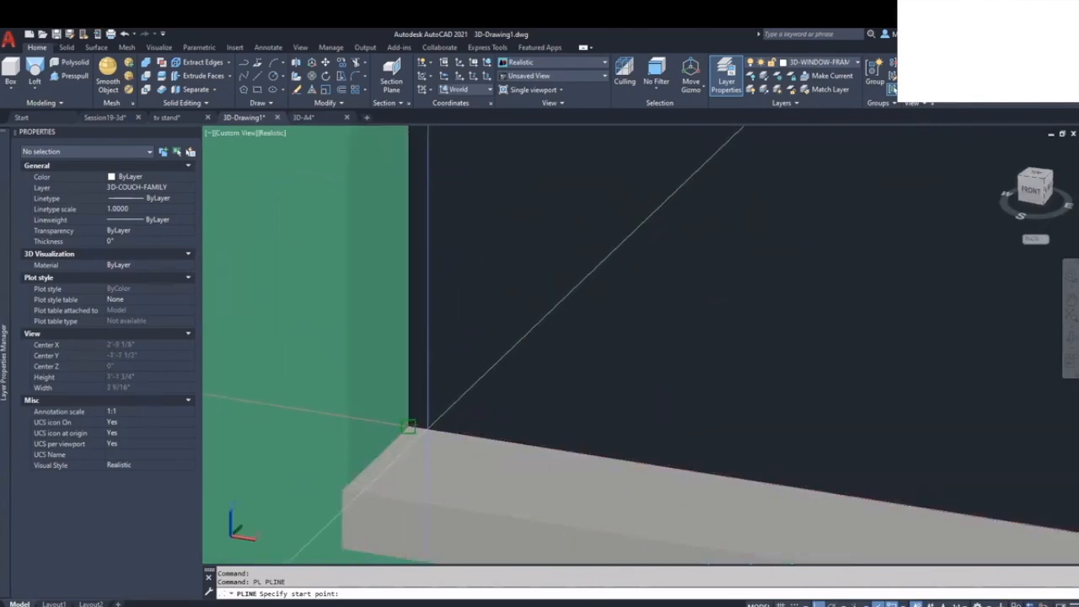
click(409, 428)
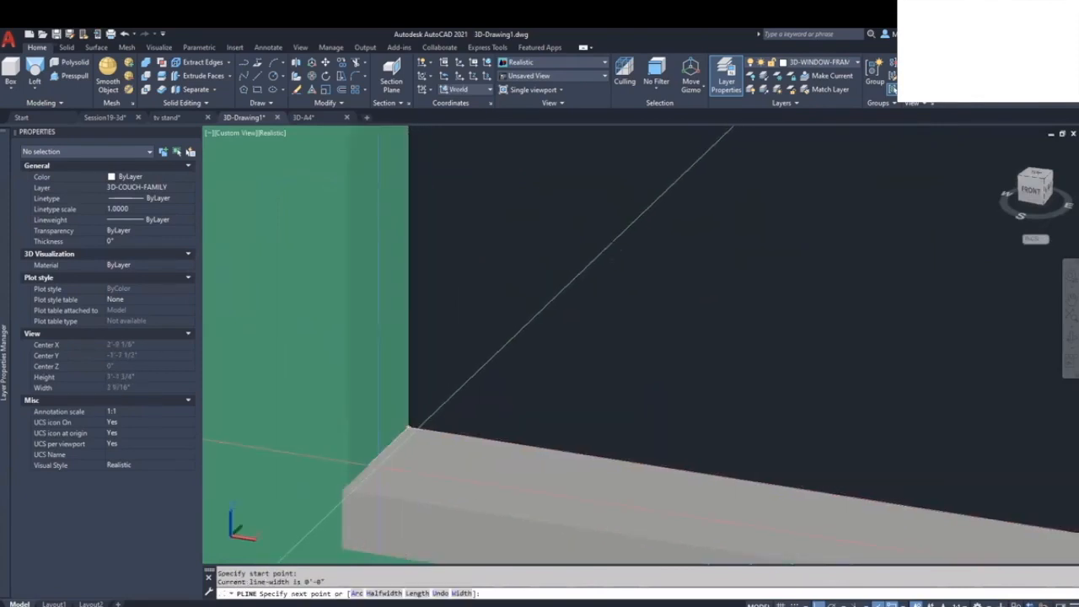
click(344, 489)
text(2)
key(Return)
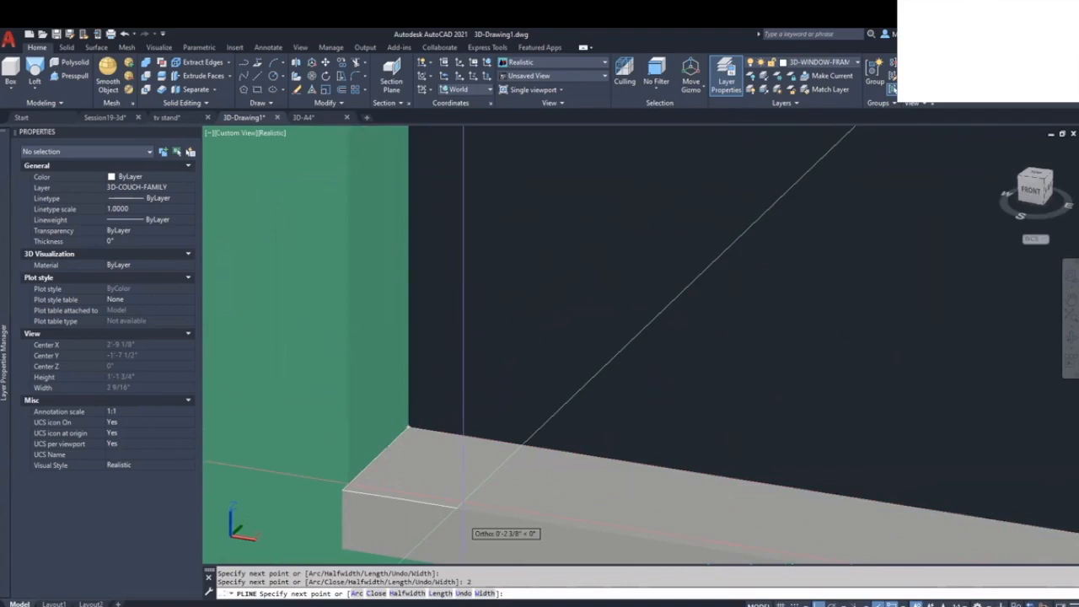
text(c)
key(Return)
Step: Extrude the 2" wide rectangle on the sill upward until it meets the top frame piece
text(Ex)
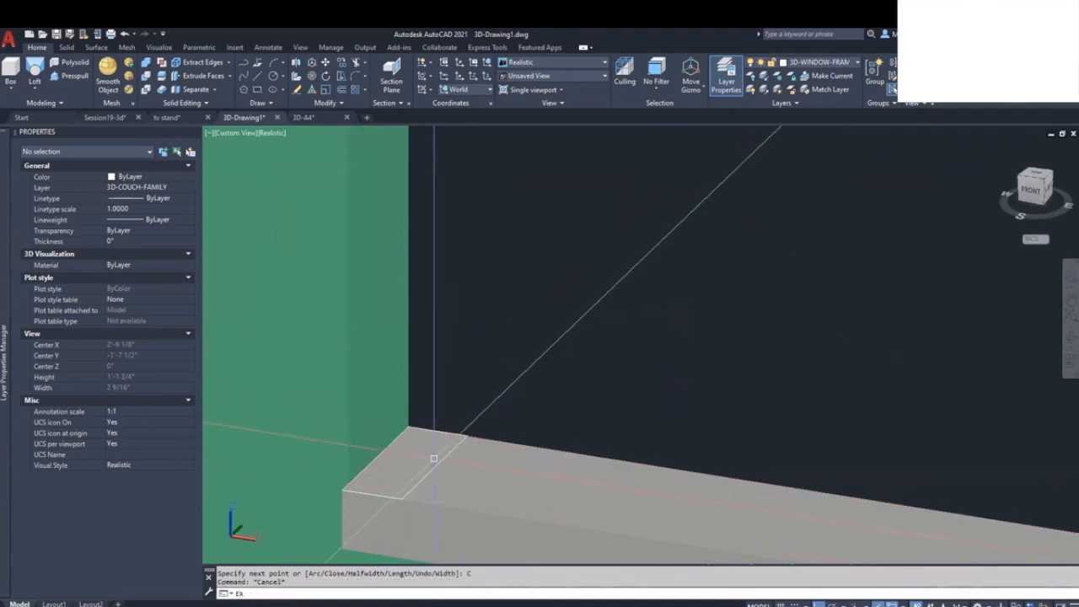
text(t)
key(Return)
click(436, 462)
key(Return)
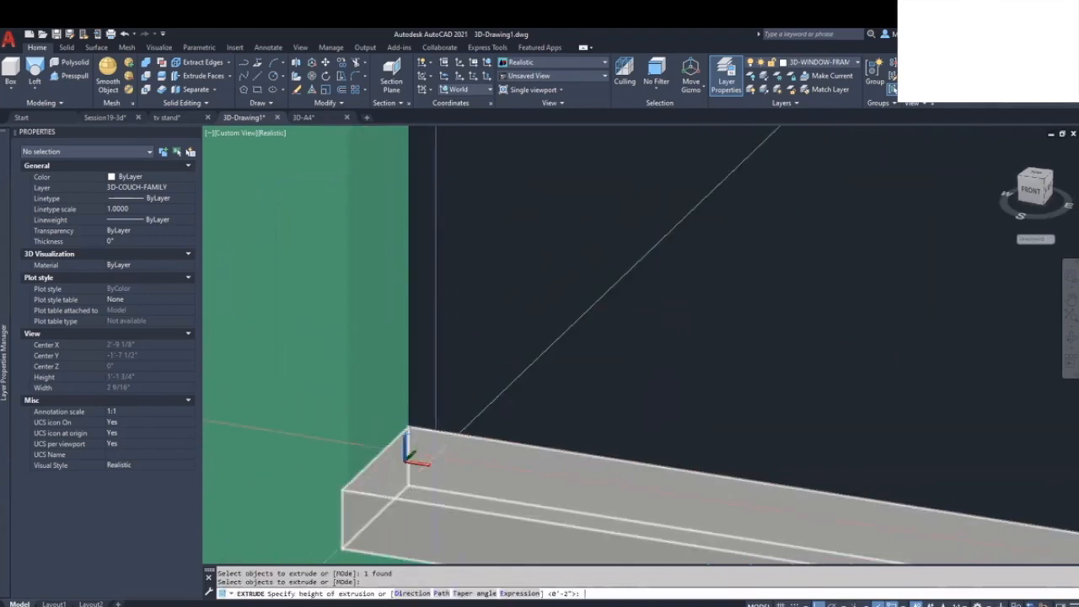
scroll(414, 452, down, 2)
middle_drag(415, 422, 384, 531)
middle_drag(391, 354, 396, 536)
mouse_move(380, 334)
middle_down()
mouse_move(397, 514)
mouse_move(393, 326)
middle_up()
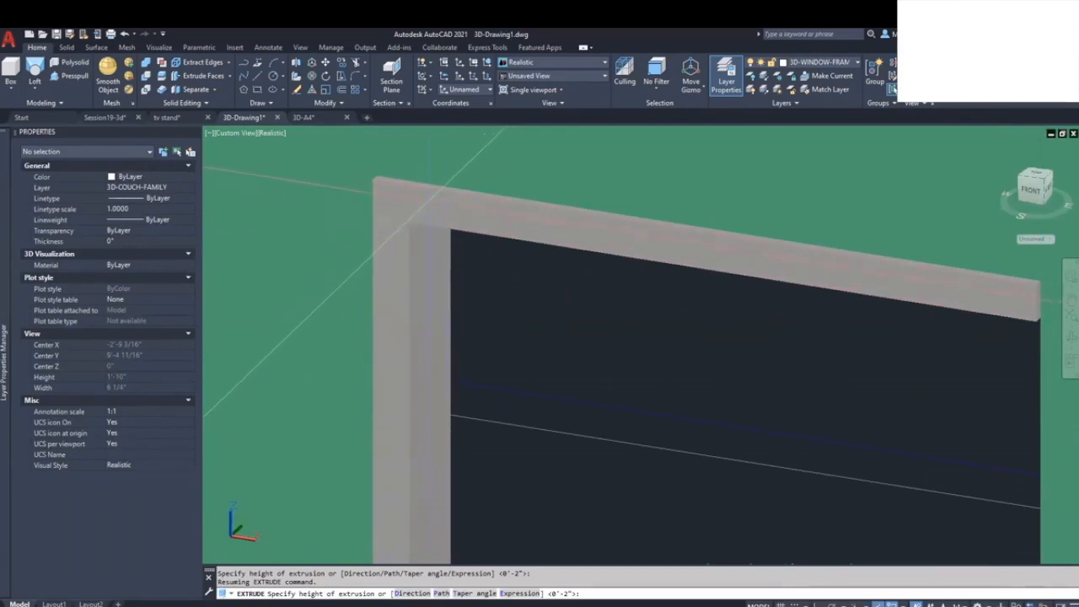
click(373, 216)
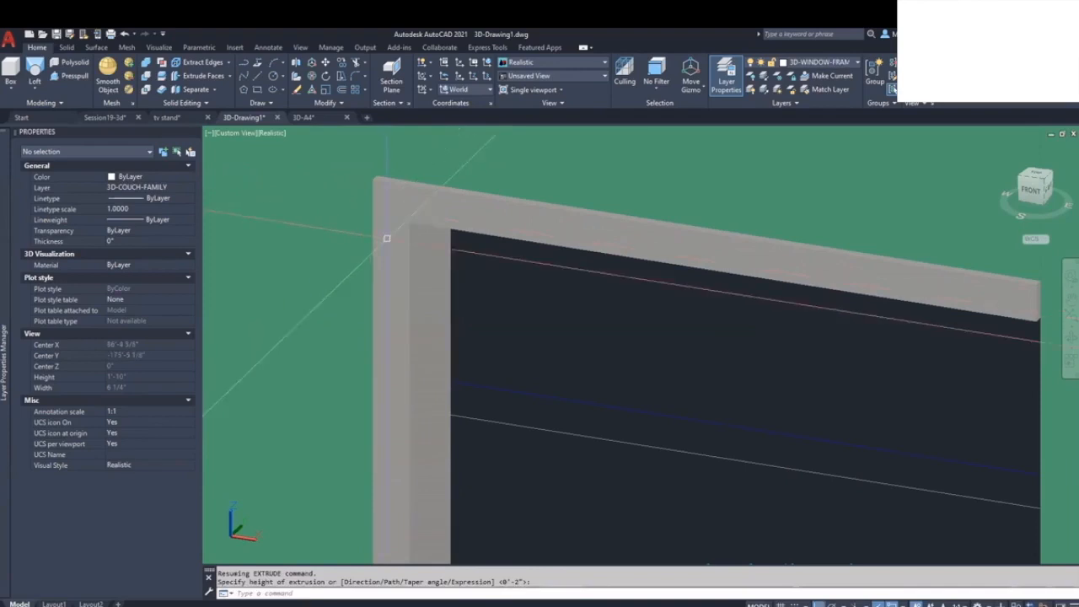
Step: Copy the vertical side piece from its bottom corner across to the opposite end of the sill
scroll(426, 296, down, 4)
middle_drag(444, 417, 377, 241)
middle_drag(431, 475, 412, 287)
key(Escape)
scroll(363, 364, up, 2)
scroll(363, 363, up, 2)
text(co)
key(Return)
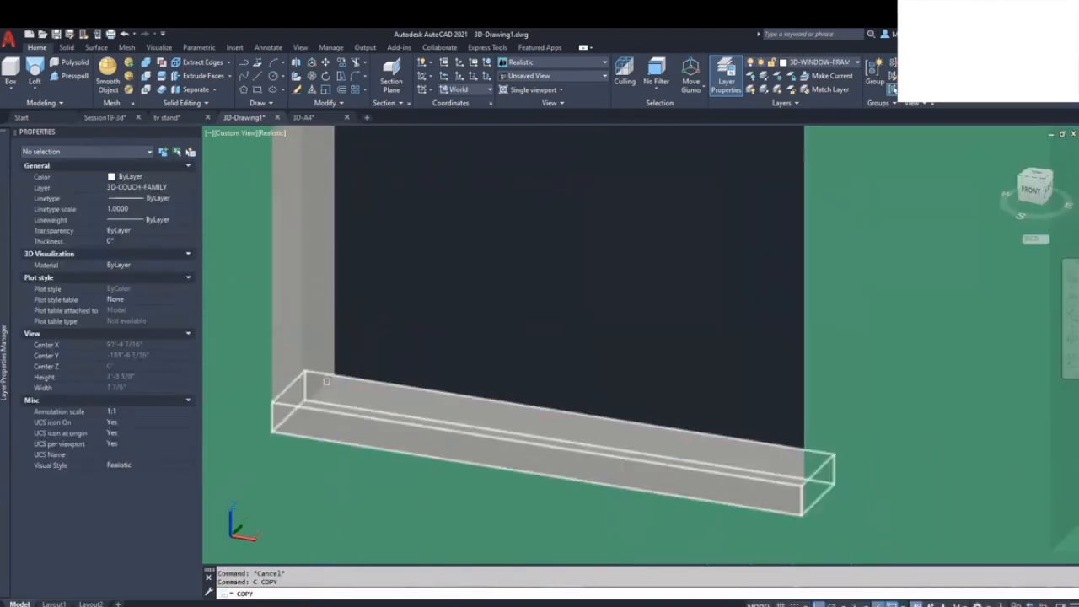
click(331, 354)
key(Return)
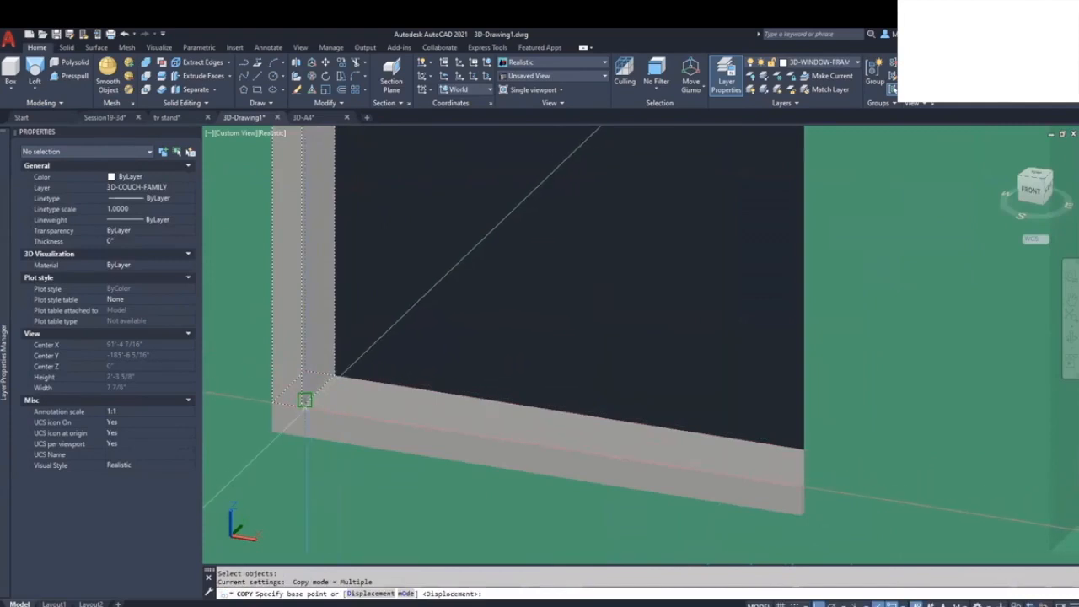
click(304, 400)
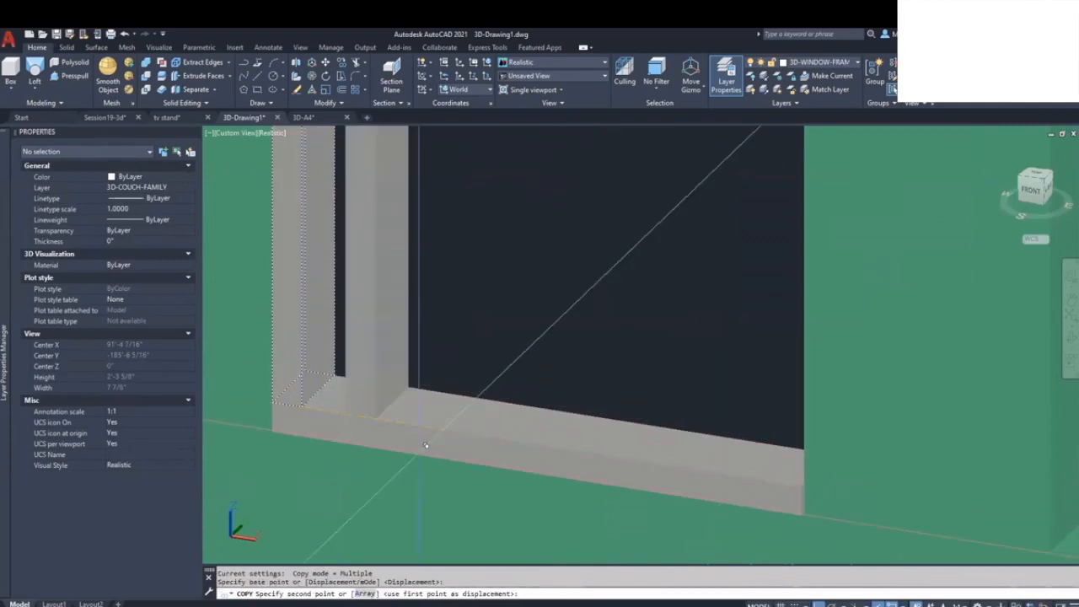
click(803, 486)
key(Escape)
scroll(647, 451, down, 3)
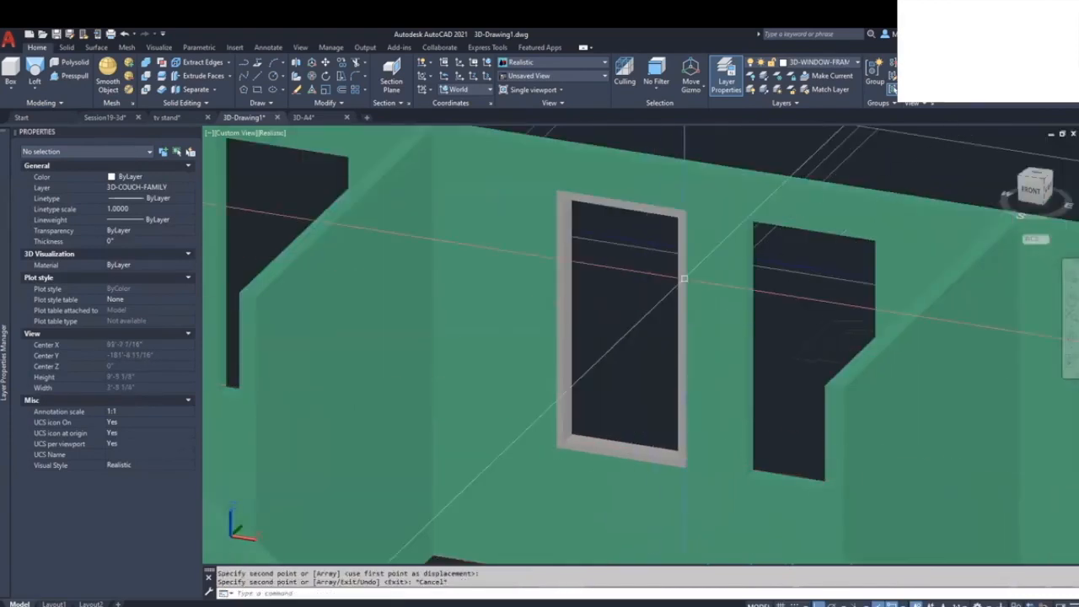
scroll(616, 335, up, 2)
middle_drag(663, 402, 492, 404)
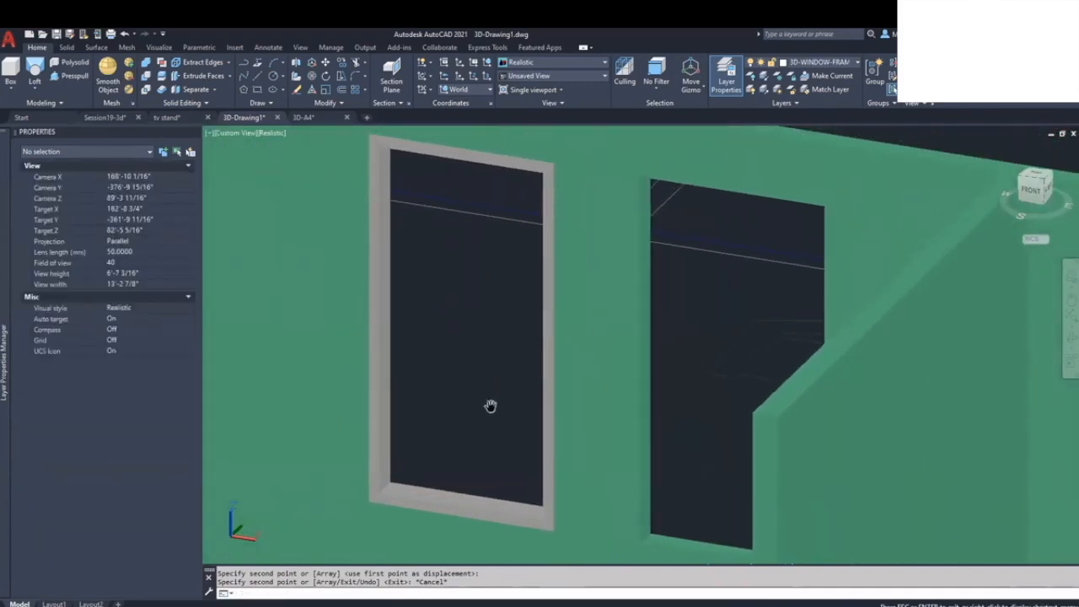
key(Escape)
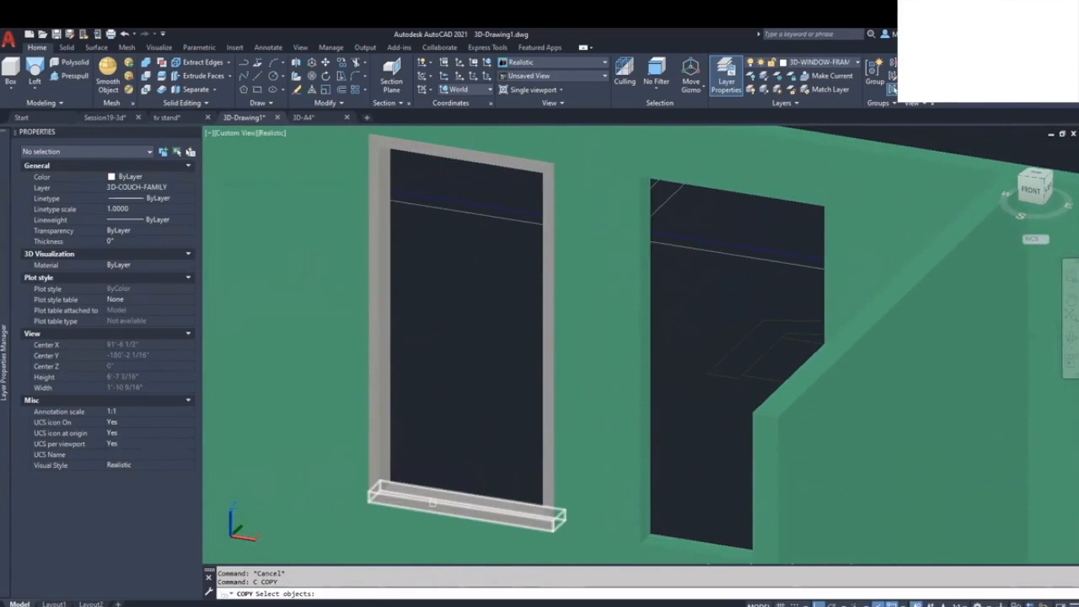
key(Return)
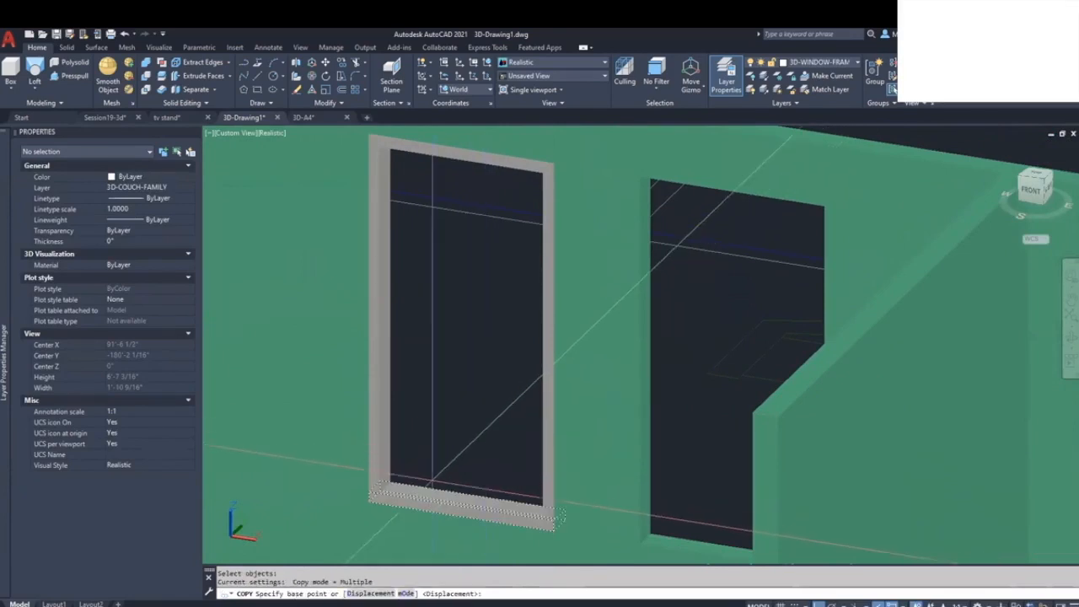
scroll(392, 472, up, 3)
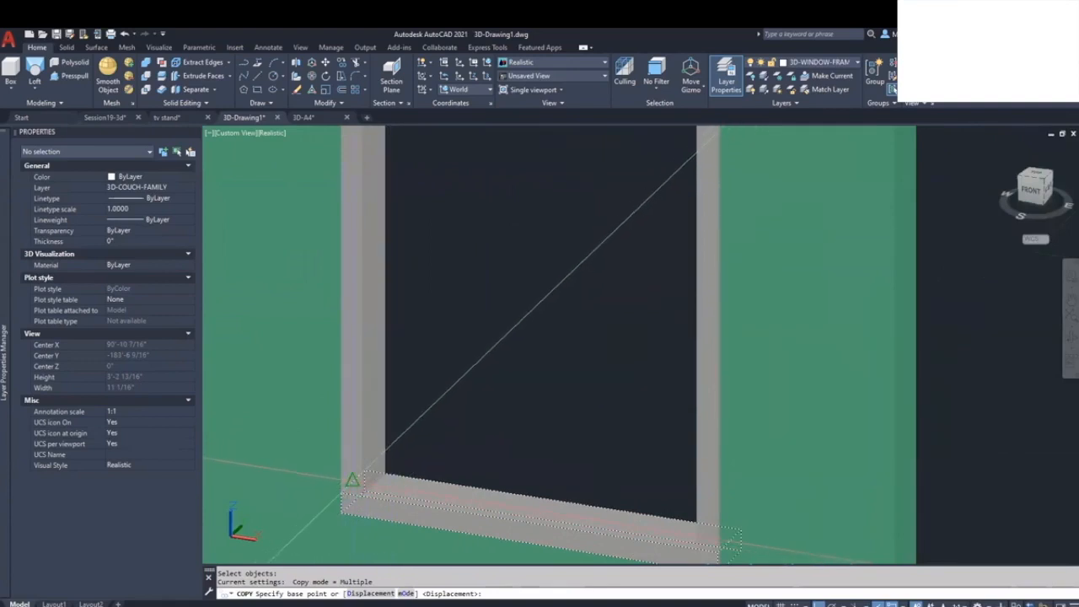
click(352, 481)
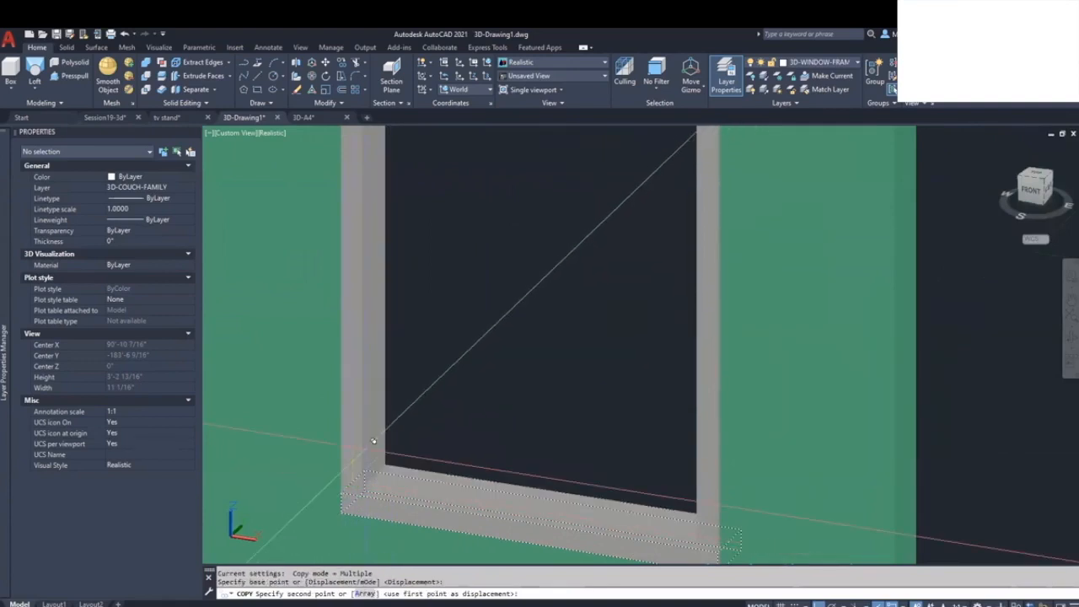
middle_drag(374, 441, 370, 421)
key(Escape)
Step: Copy the sill piece straight up from its back corner to the mid-height of the window frame as a crossbar
key(Return)
click(404, 453)
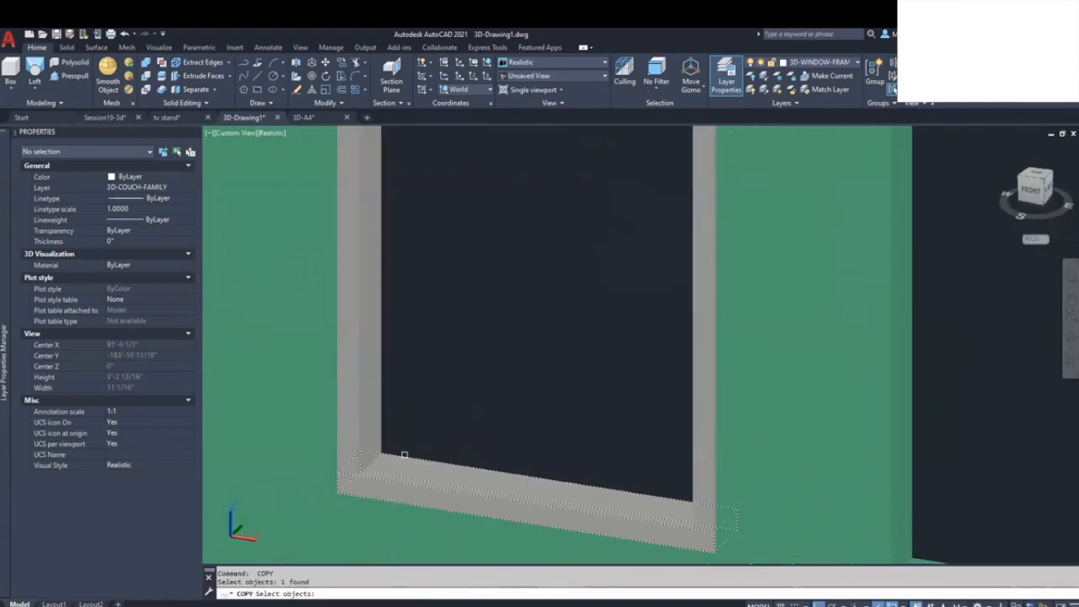
key(Return)
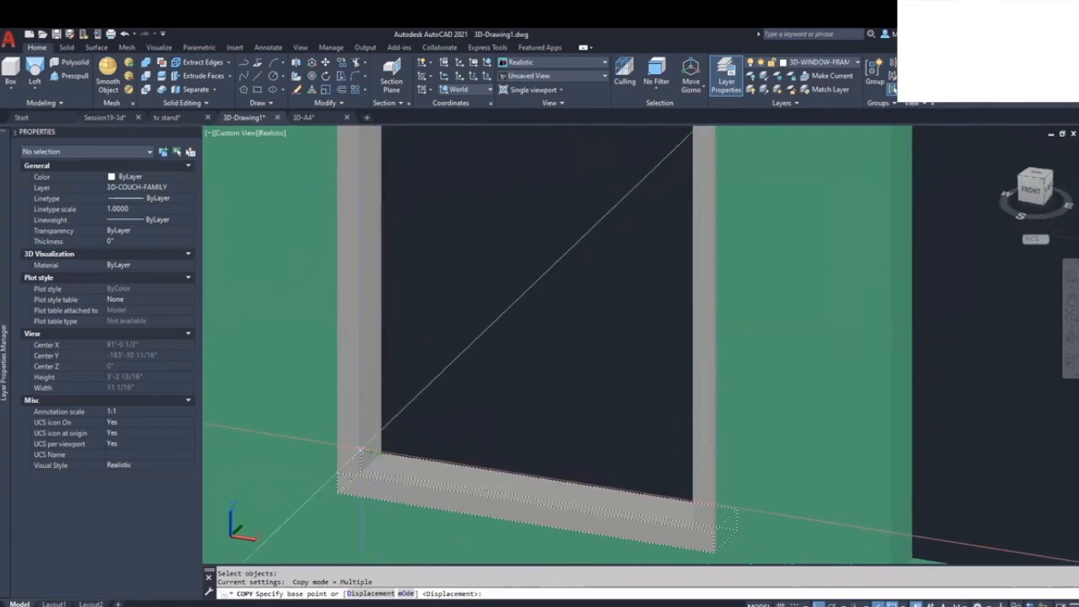
click(360, 451)
middle_drag(393, 157, 410, 347)
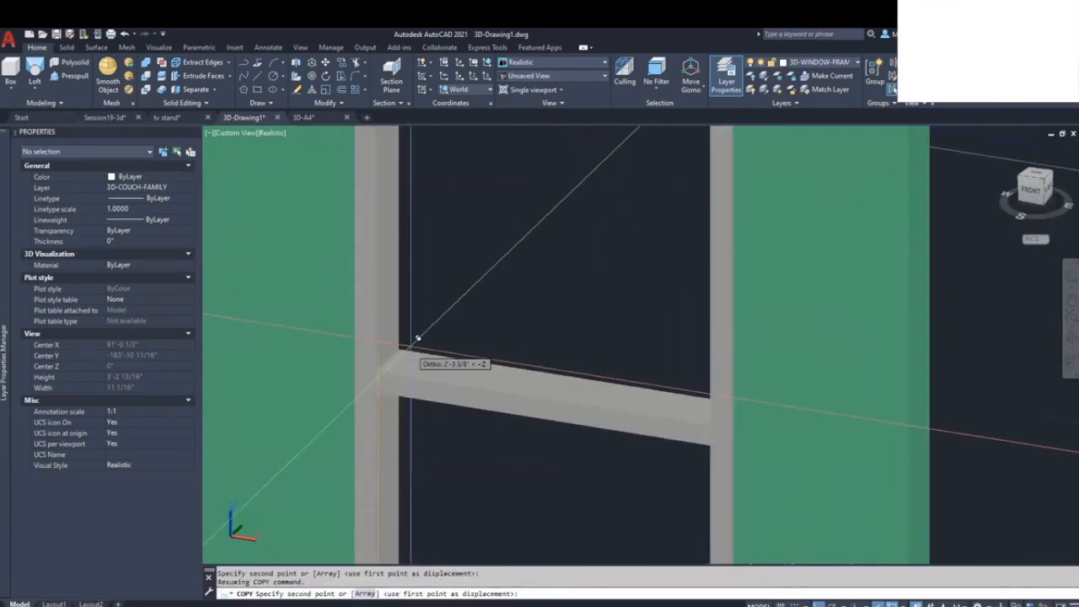
click(418, 339)
key(Escape)
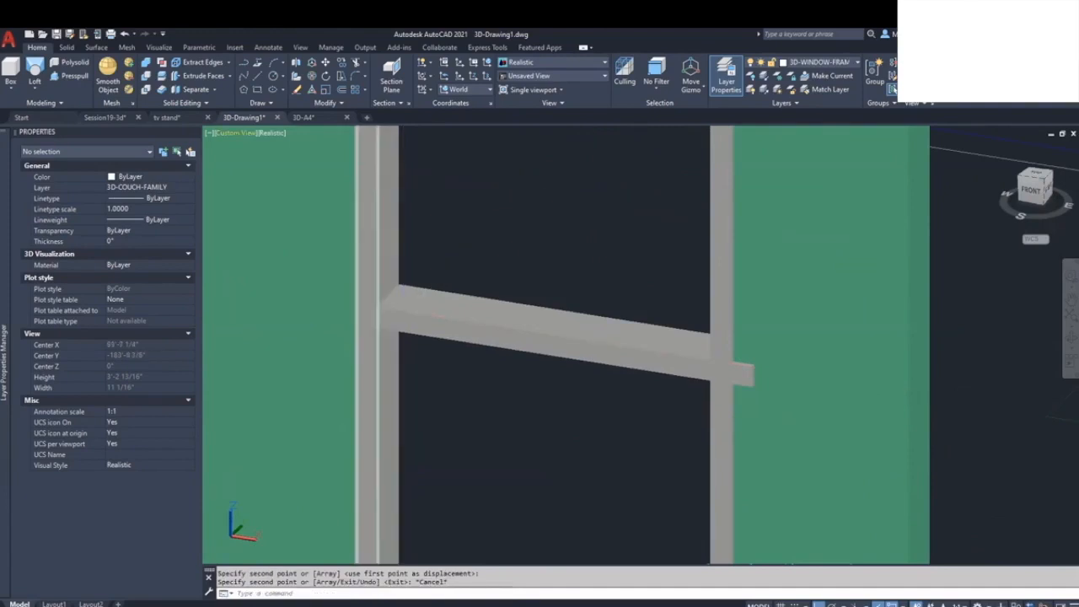
Step: Switch to the X-Ray visual style and shorten the crossbar's protruding end back to the vertical side piece
click(270, 133)
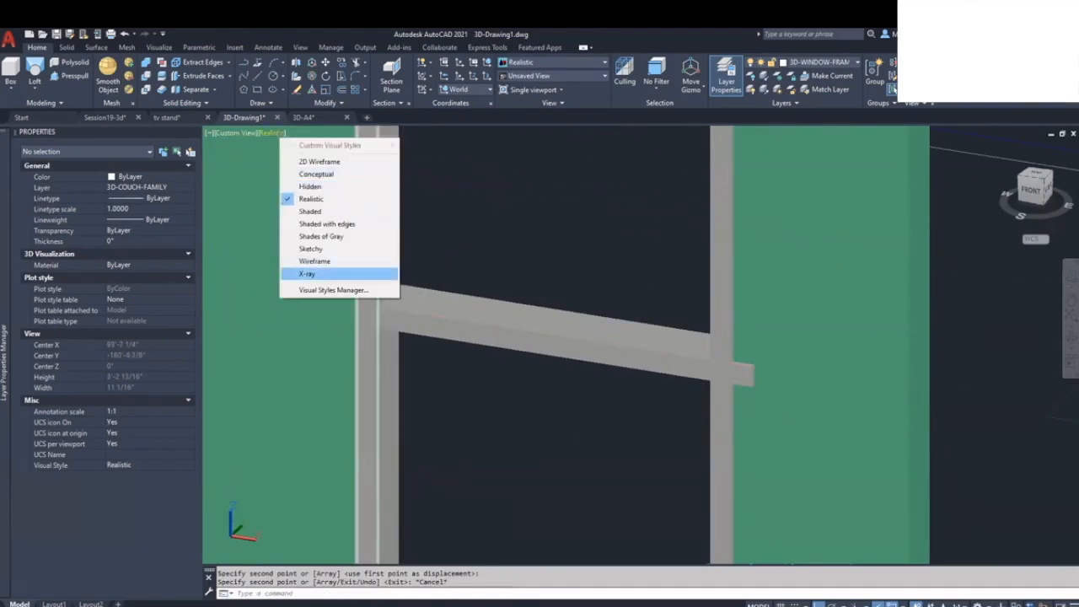
click(307, 274)
middle_drag(713, 368, 641, 358)
mouse_move(583, 385)
shift+middle_down()
mouse_move(606, 389)
mouse_move(563, 384)
shift+middle_up()
scroll(704, 315, up, 2)
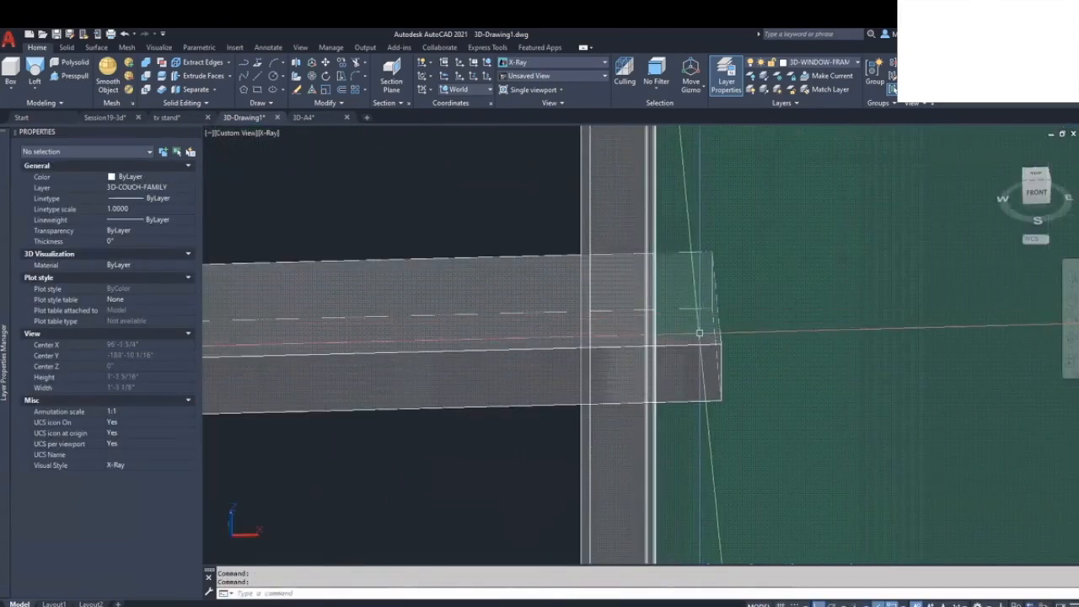
click(518, 374)
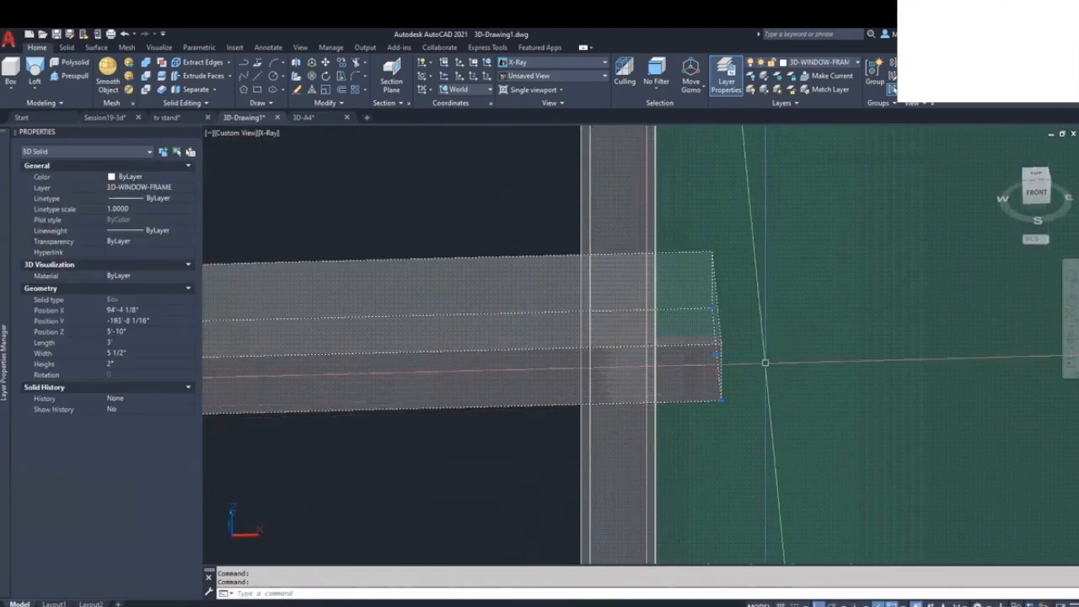
click(717, 355)
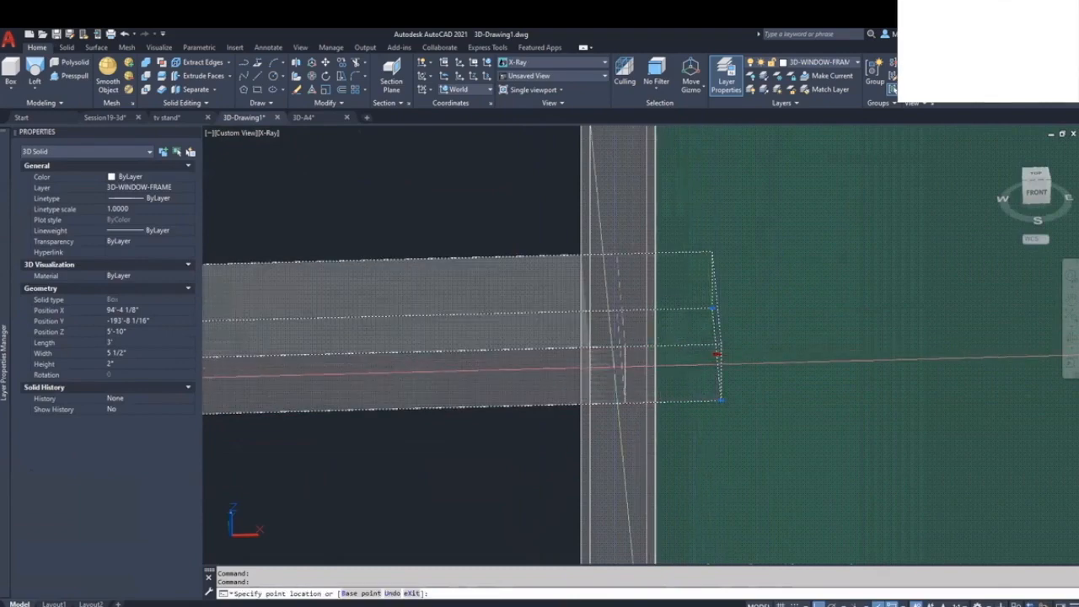
scroll(696, 456, down, 2)
key(Escape)
Step: Examine how the crossbar fits between the side pieces and divides the window opening
scroll(695, 455, down, 2)
shift+middle_drag(696, 455, 670, 429)
scroll(669, 429, up, 3)
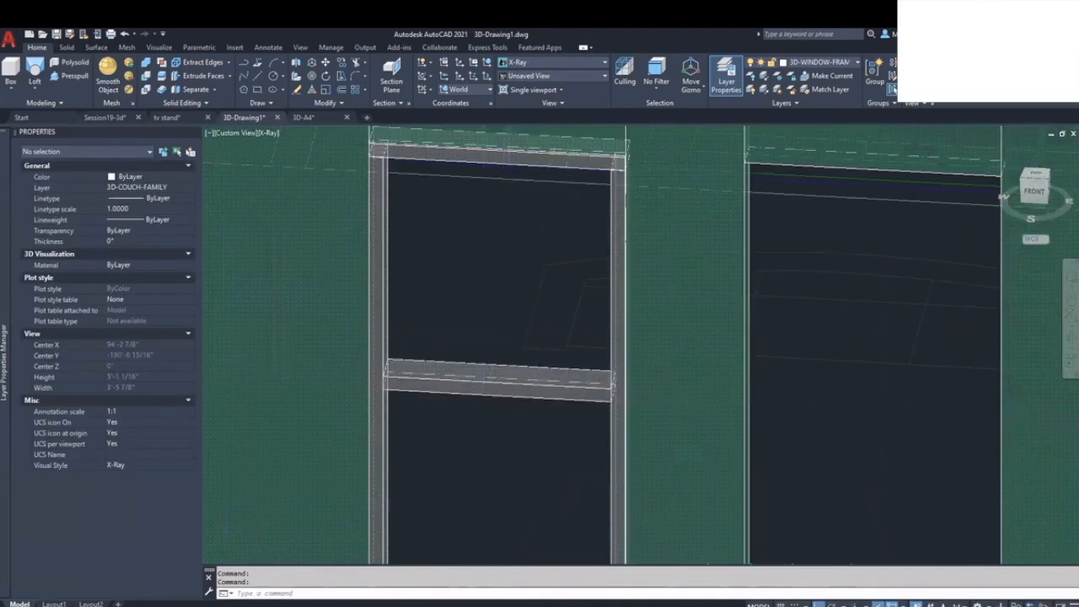
scroll(474, 422, up, 2)
middle_drag(475, 425, 465, 497)
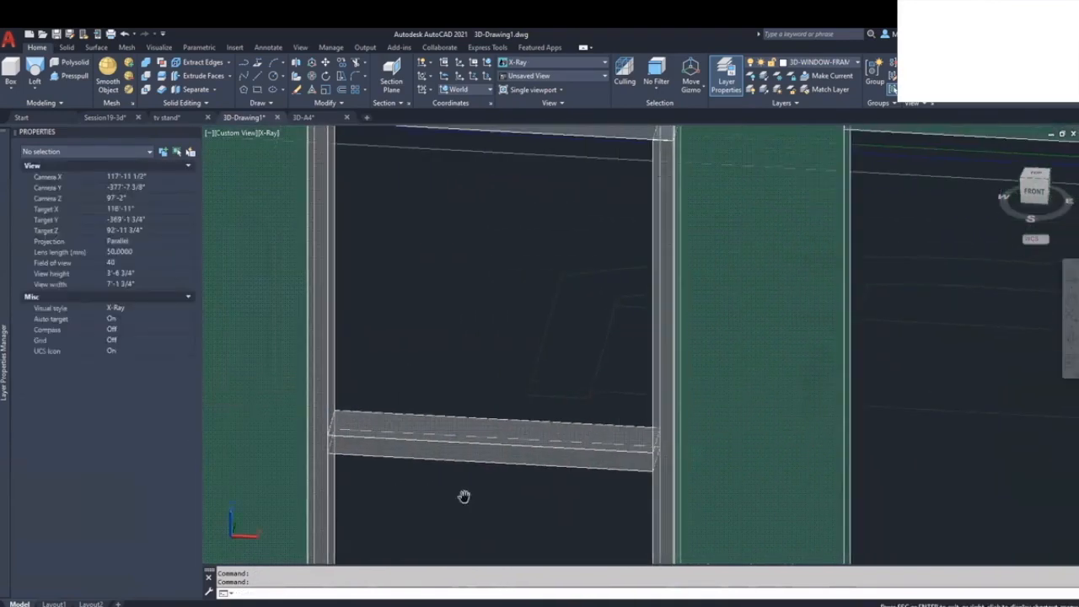
scroll(465, 485, down, 2)
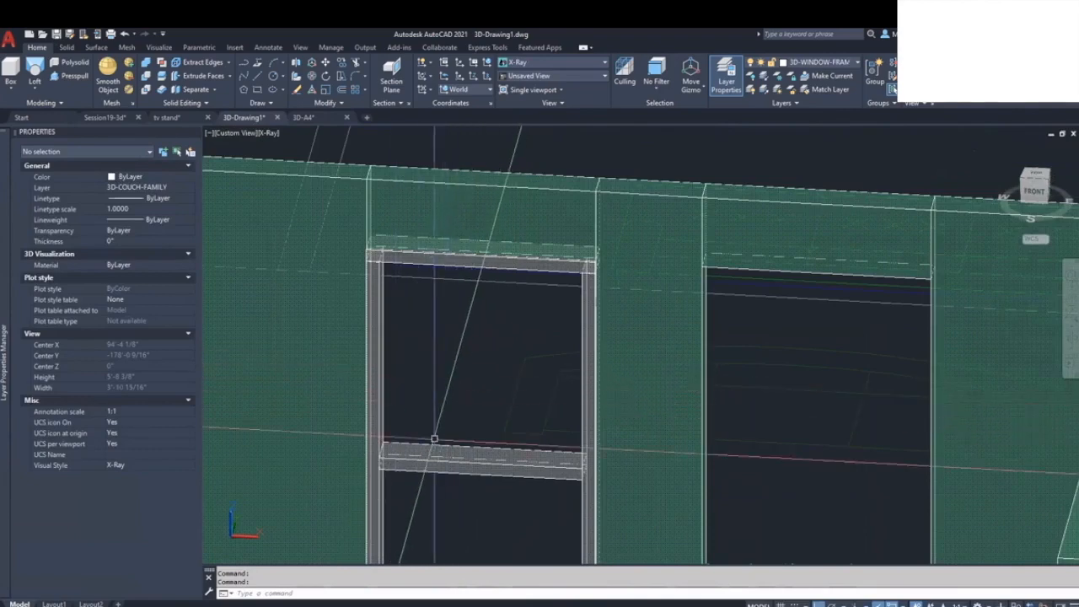
scroll(429, 429, up, 2)
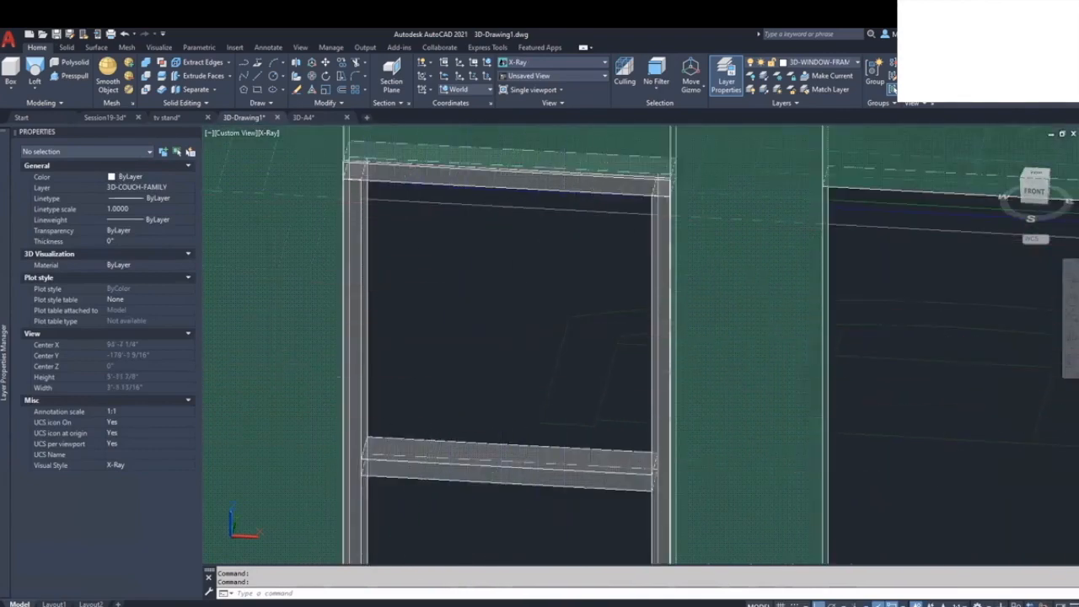
key(Escape)
scroll(439, 409, up, 2)
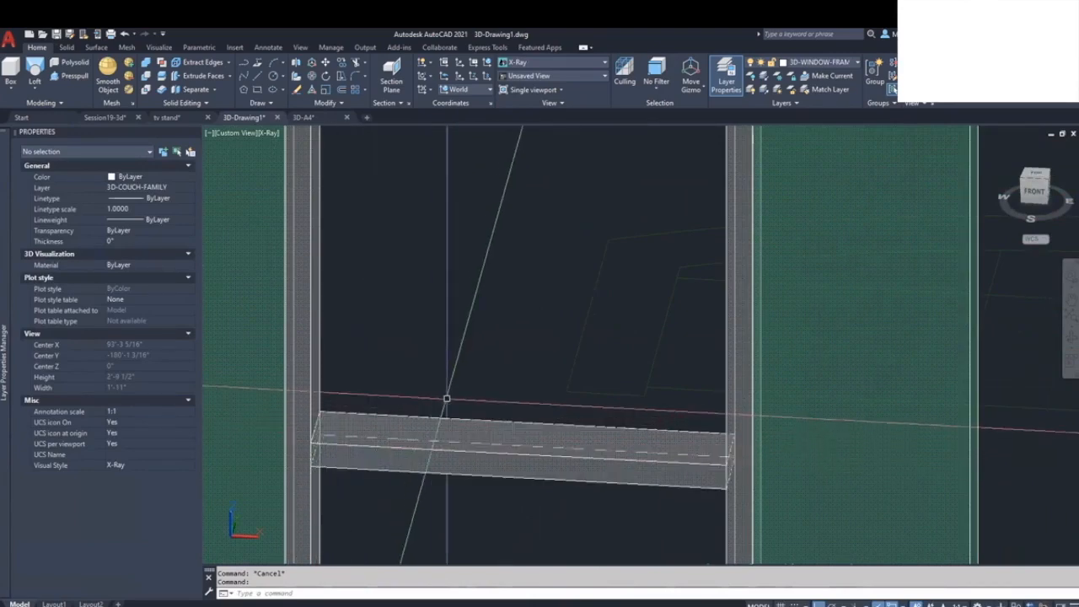
scroll(455, 393, down, 2)
middle_drag(469, 427, 426, 423)
scroll(385, 407, up, 2)
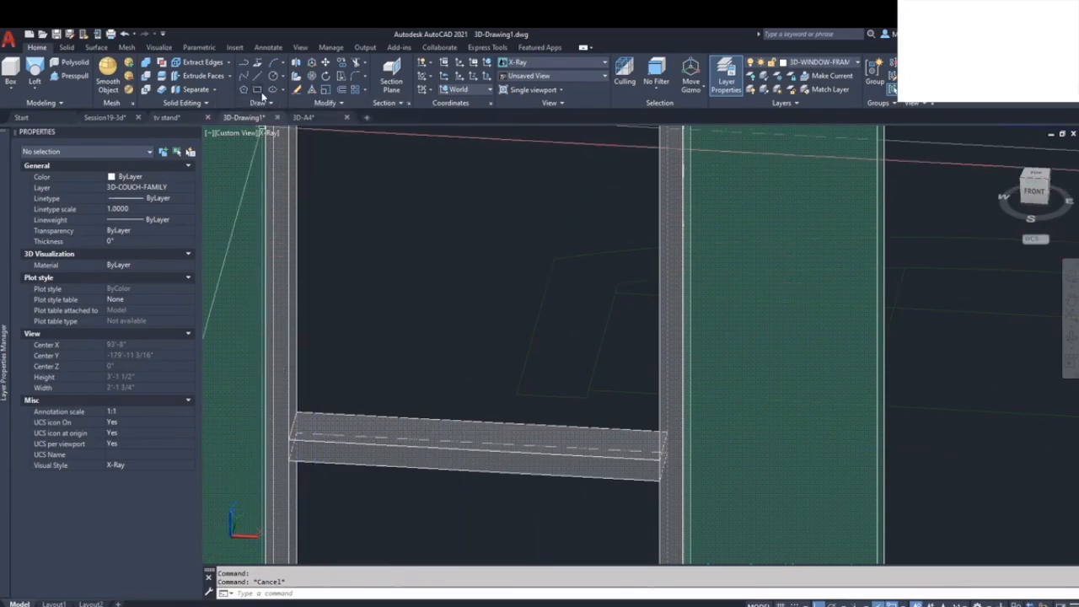
shift+middle_drag(297, 221, 295, 211)
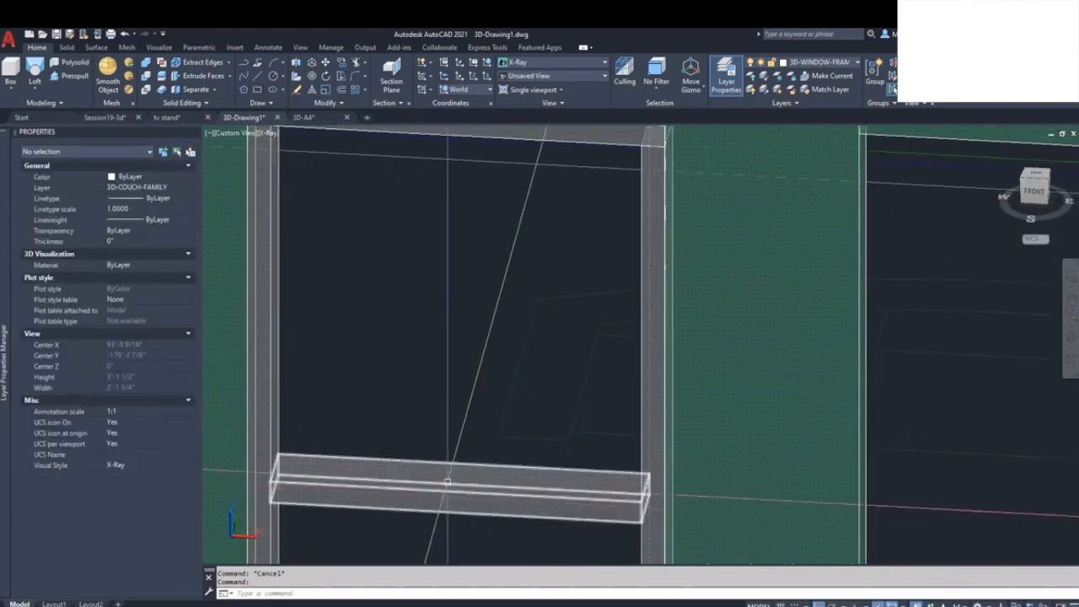
Step: Draw a closed 1" by 1" square polyline in the opening above the crossbar
scroll(463, 455, up, 3)
middle_drag(440, 352, 440, 352)
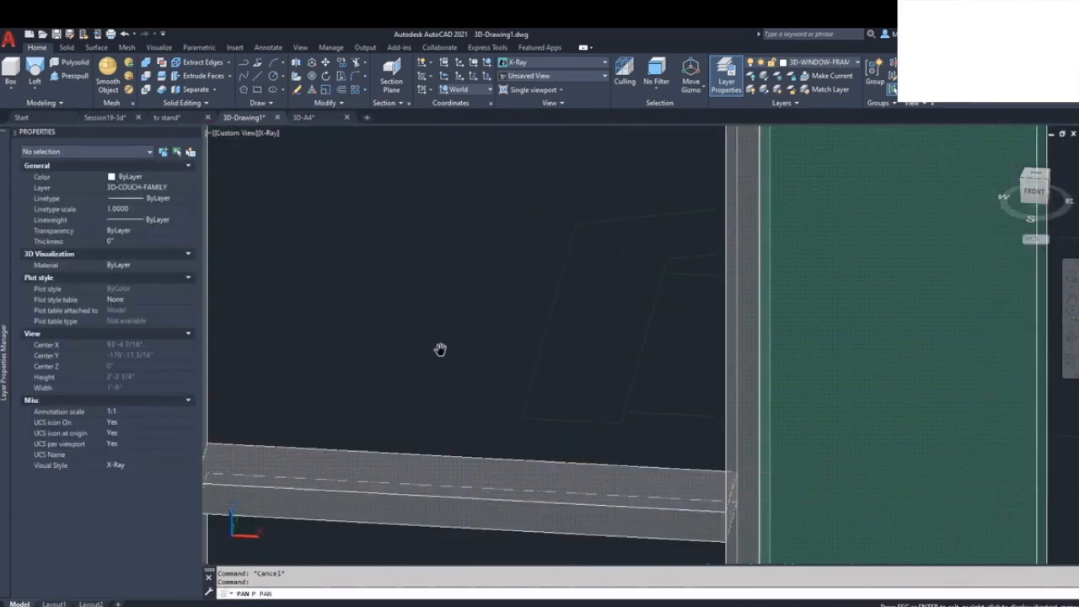
text(pl)
key(Return)
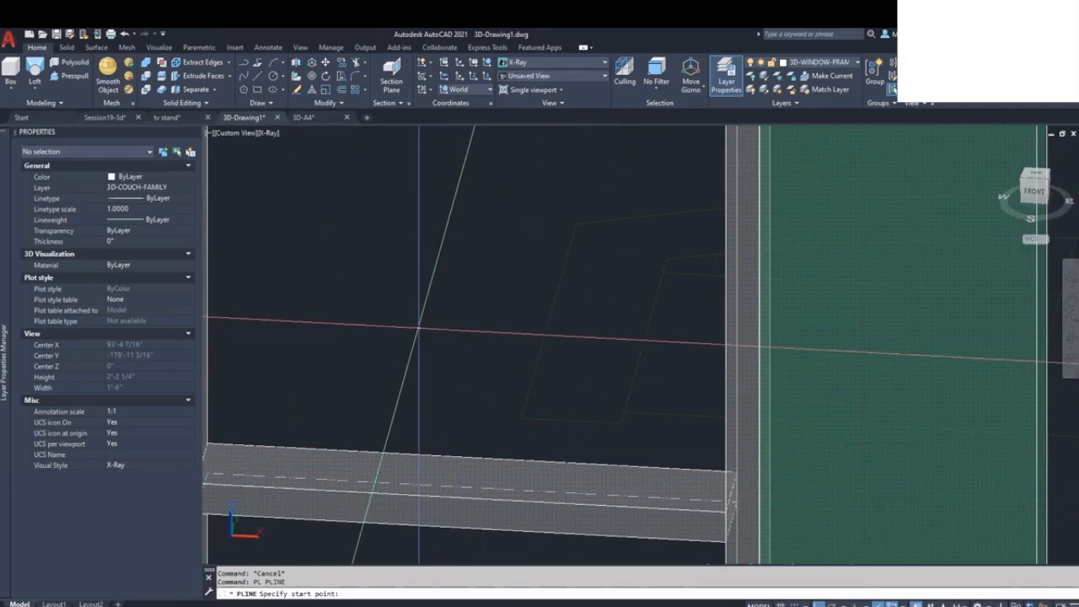
click(419, 329)
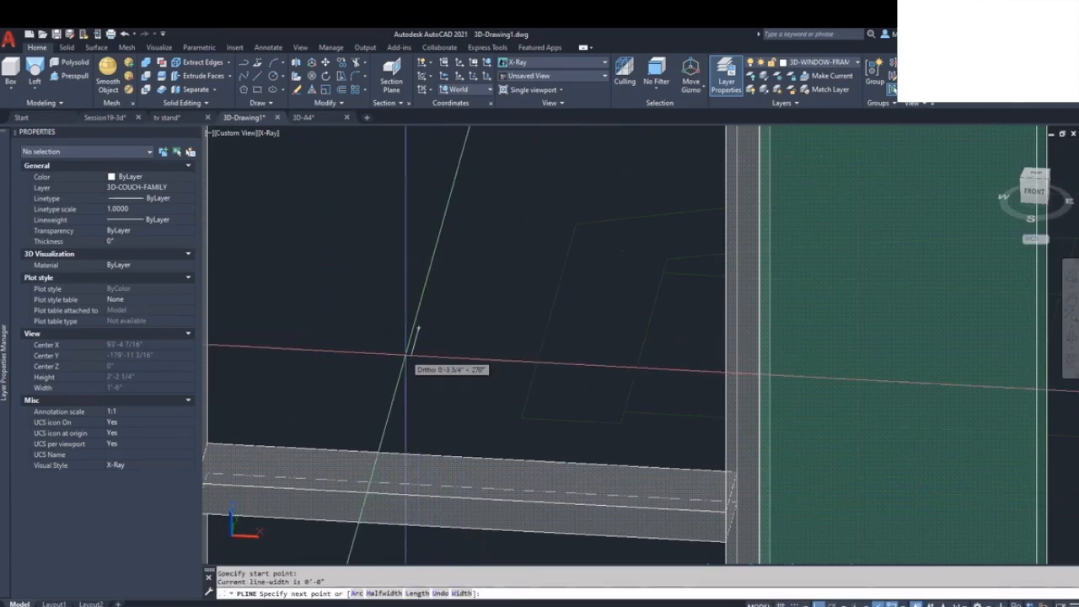
text(1)
key(Return)
text(1)
key(Return)
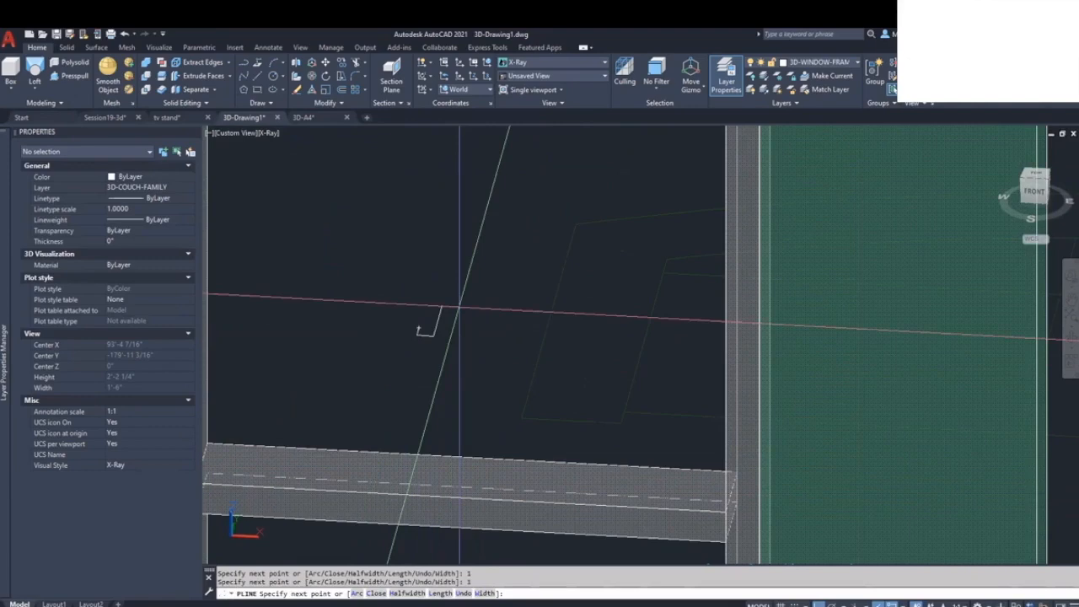
text(1)
key(Return)
key(c)
key(Return)
key(Escape)
key(Escape)
Step: Move the 1" square onto the crossbar's top face, at the middle of its back edge
text(m)
key(Return)
click(435, 380)
click(395, 309)
key(Return)
click(427, 329)
click(498, 470)
key(Escape)
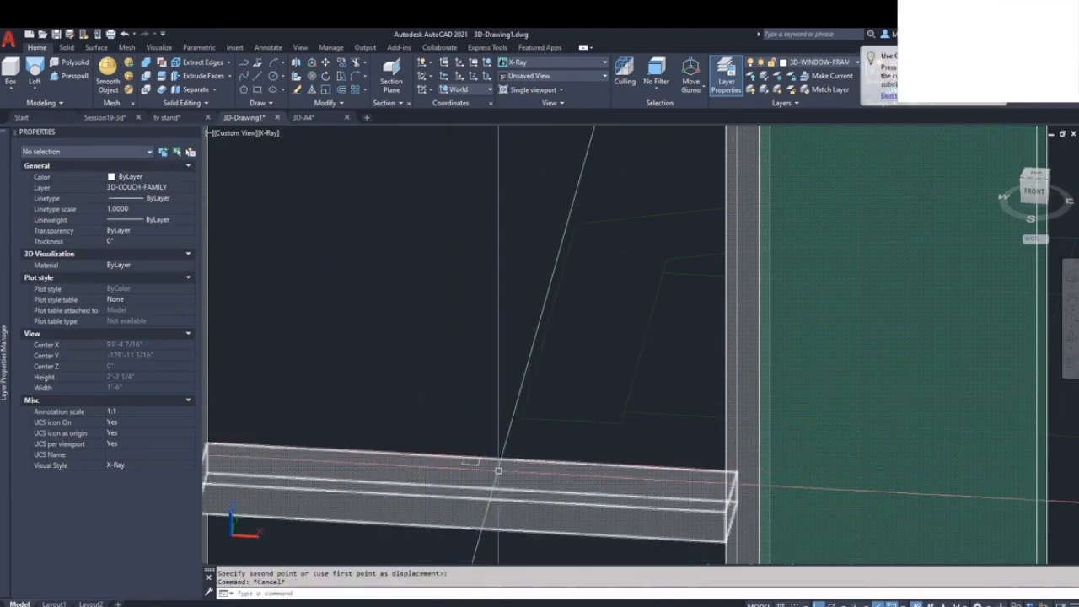
Step: Extrude the 1" square up to the underside of the window head to form the middle vertical bar
click(473, 465)
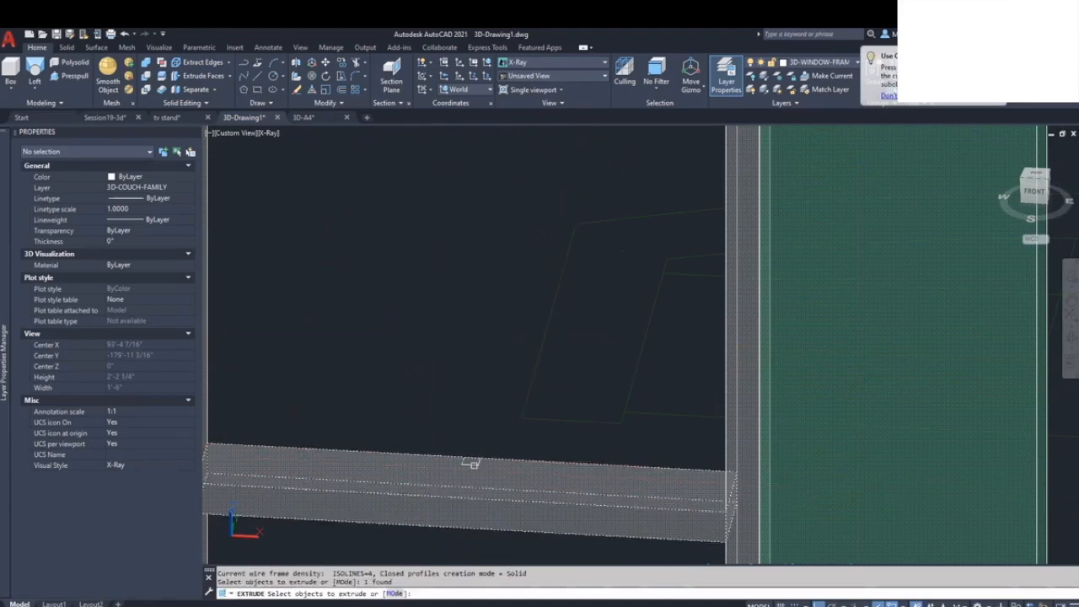
key(Return)
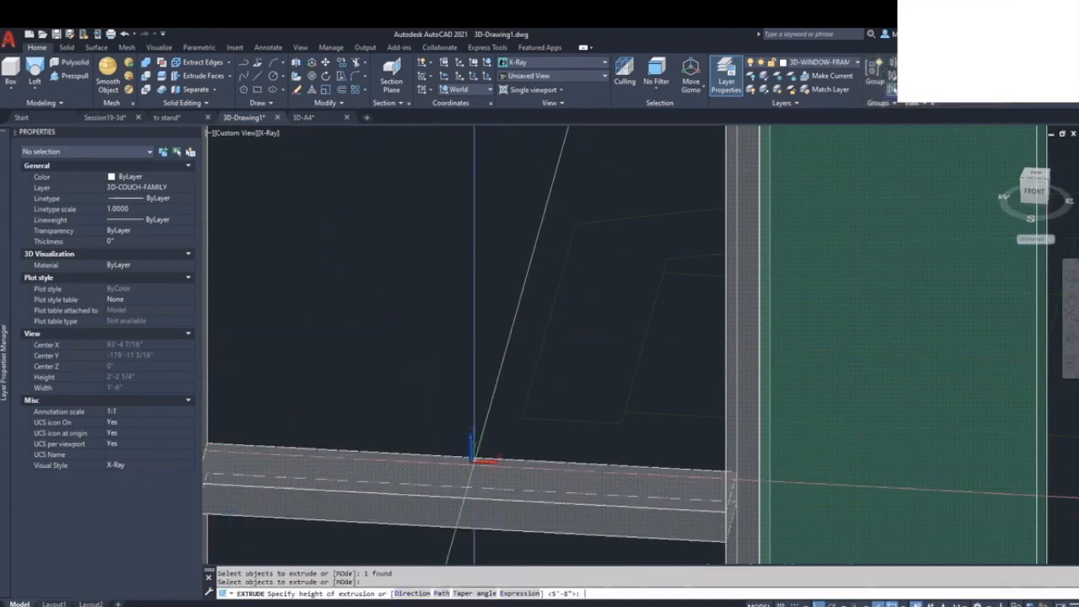
scroll(451, 467, down, 3)
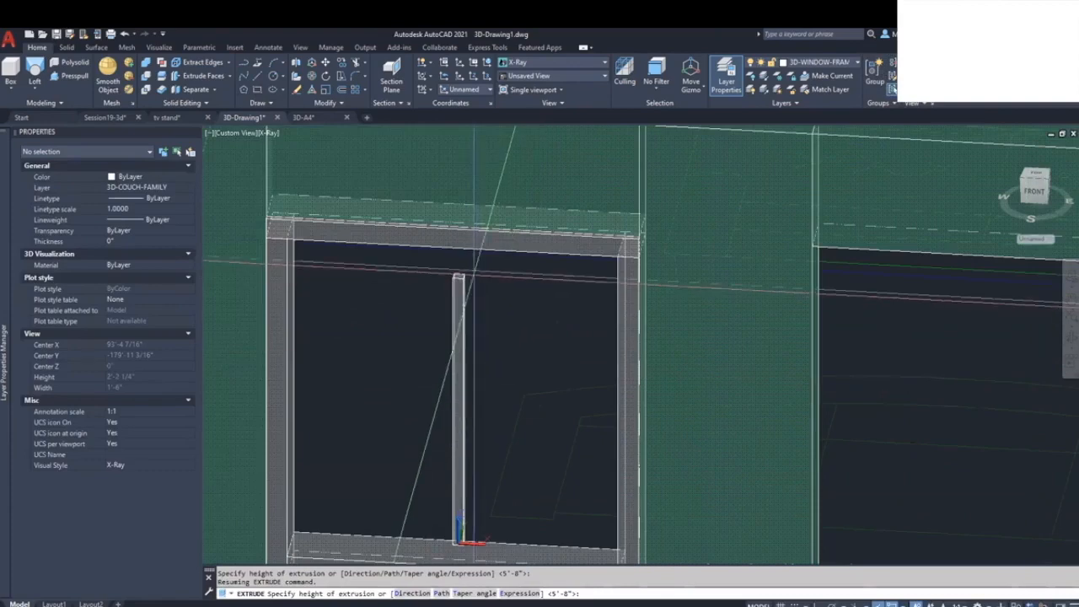
click(454, 249)
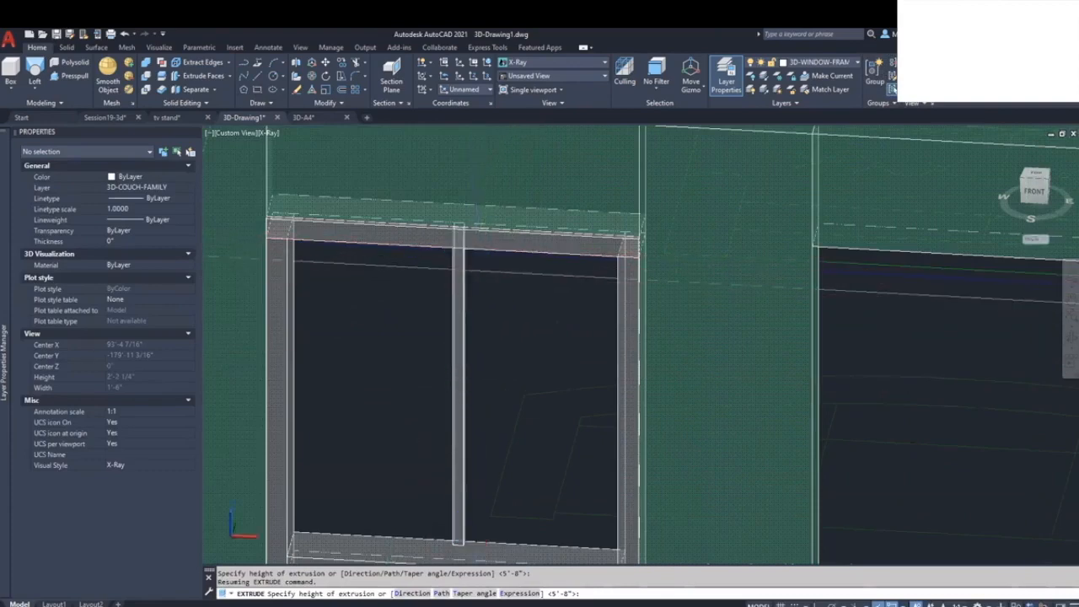
mouse_move(477, 358)
shift+middle_down()
mouse_move(479, 340)
mouse_move(465, 374)
shift+middle_up()
scroll(466, 375, down, 1)
middle_drag(410, 341, 432, 388)
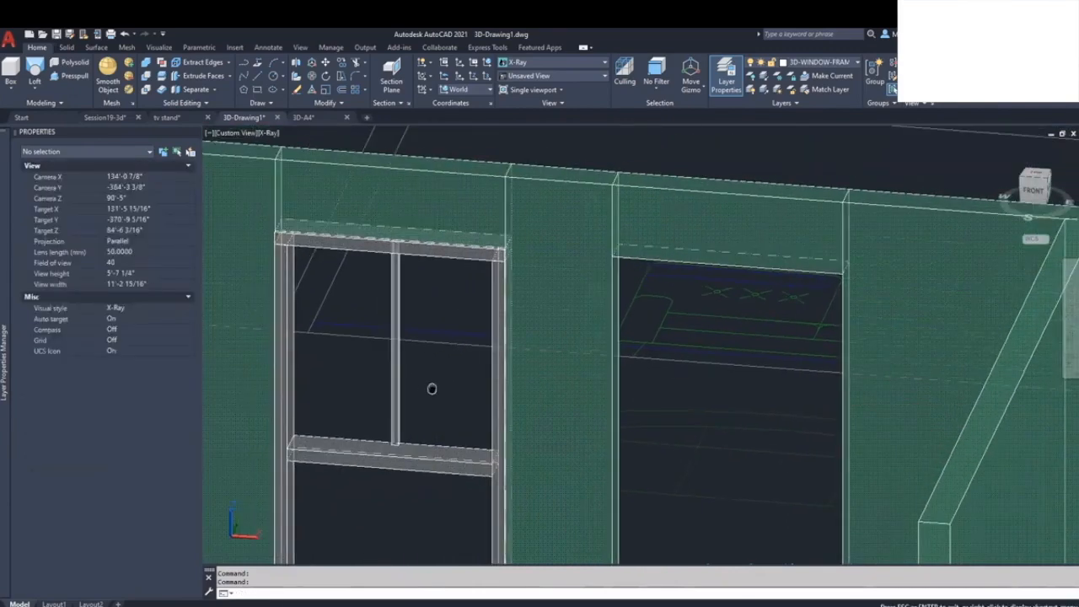
Step: Draw a closed polyline strip on the crossbar's top face, as deep as the vertical bar and running from it to the left side piece
scroll(392, 447, up, 3)
middle_drag(388, 446, 500, 467)
scroll(506, 463, down, 4)
scroll(376, 453, up, 3)
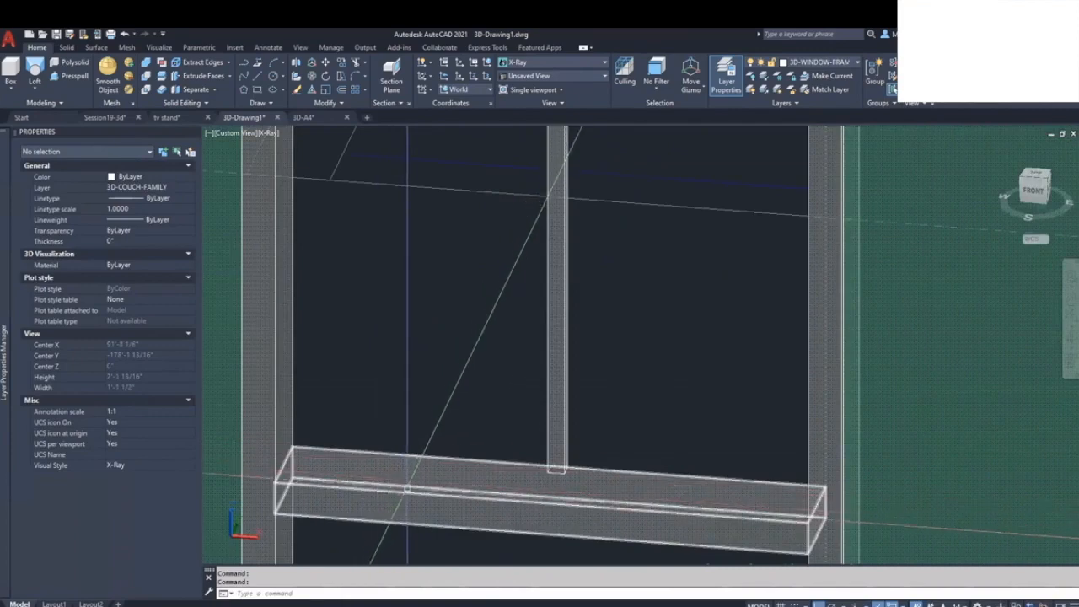
key(Return)
scroll(540, 510, up, 3)
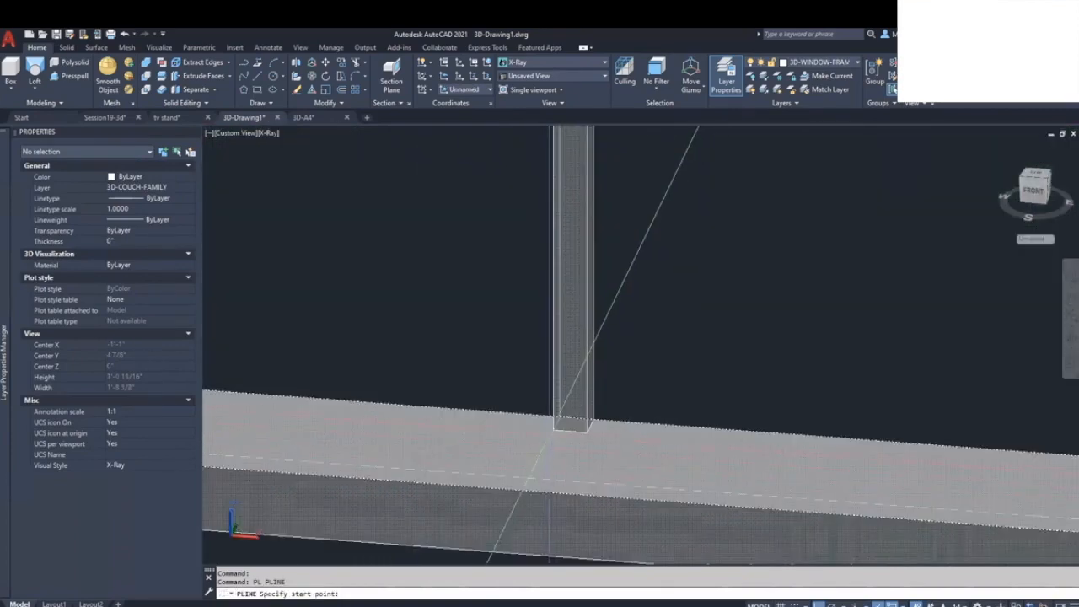
click(552, 430)
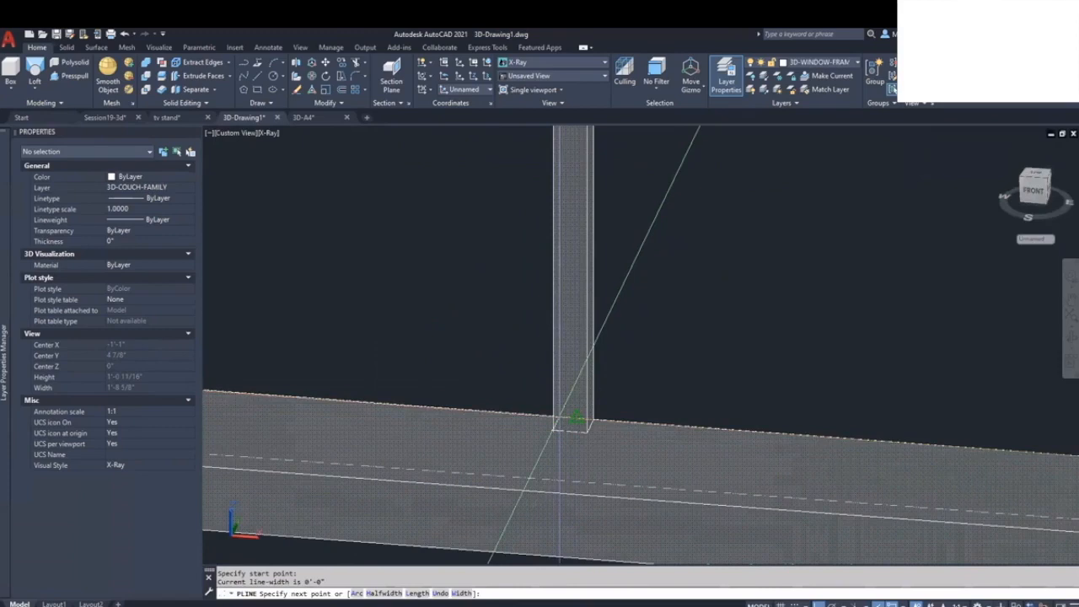
click(574, 419)
scroll(725, 439, down, 3)
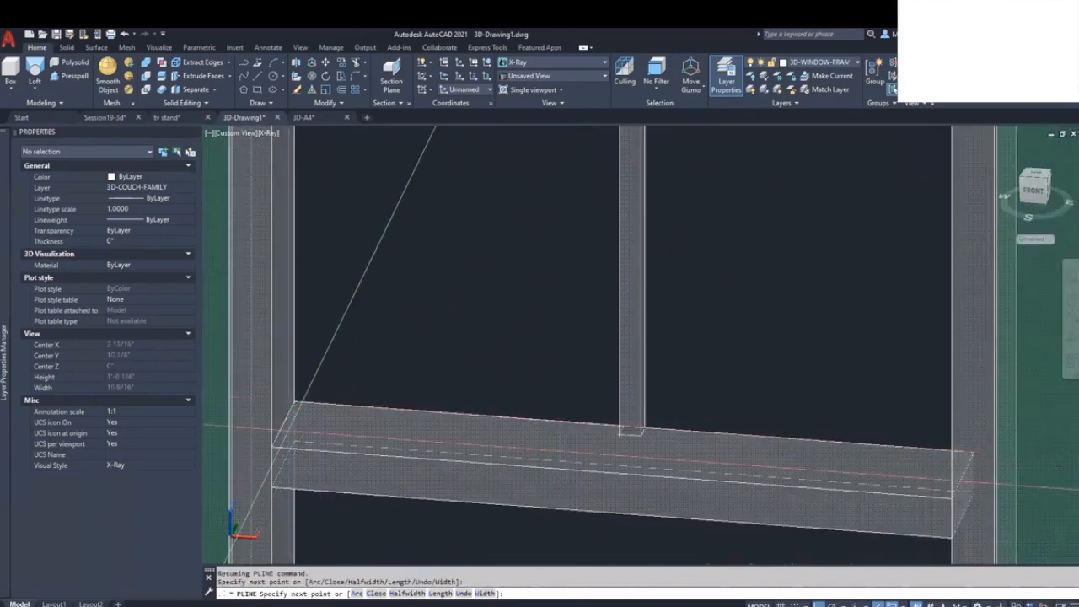
text(1)
key(Return)
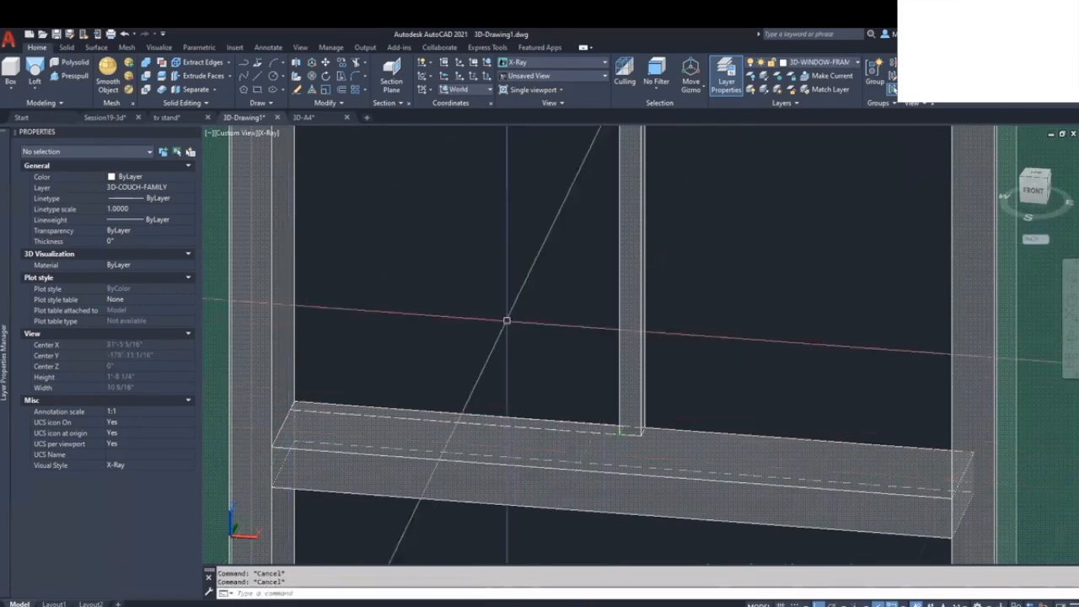
key(Escape)
key(Escape)
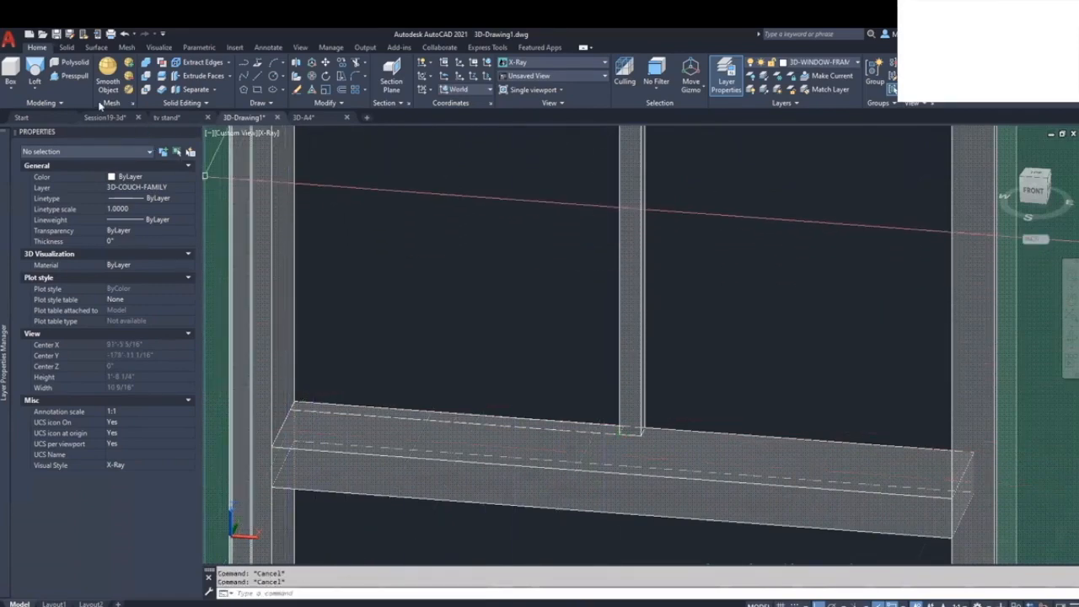
Step: Extrude the strip on the crossbar 1" upward to form a thin horizontal bar
text(ext)
key(Return)
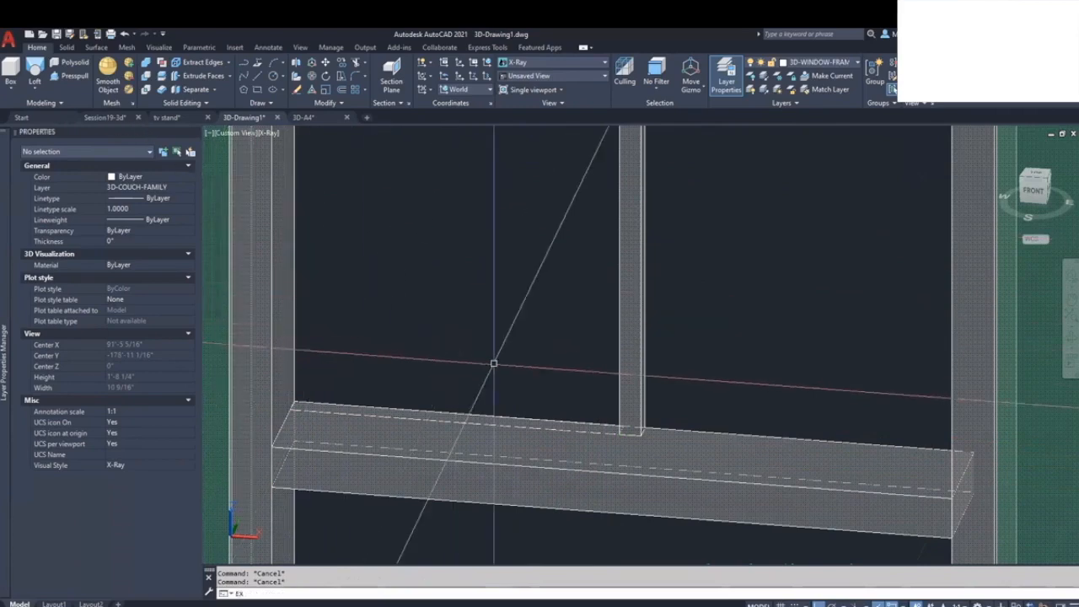
click(513, 425)
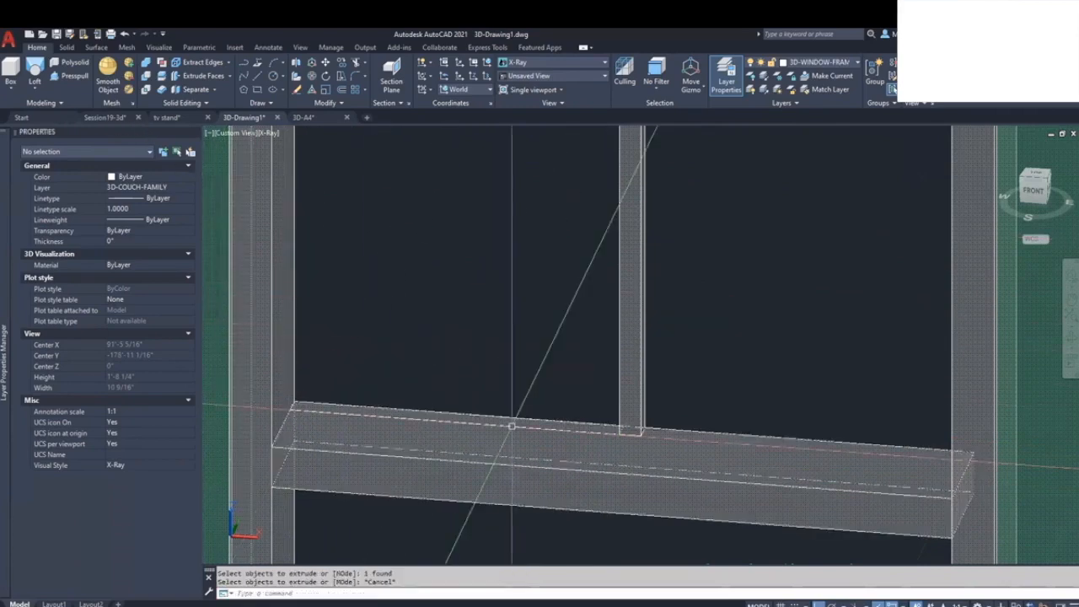
key(Return)
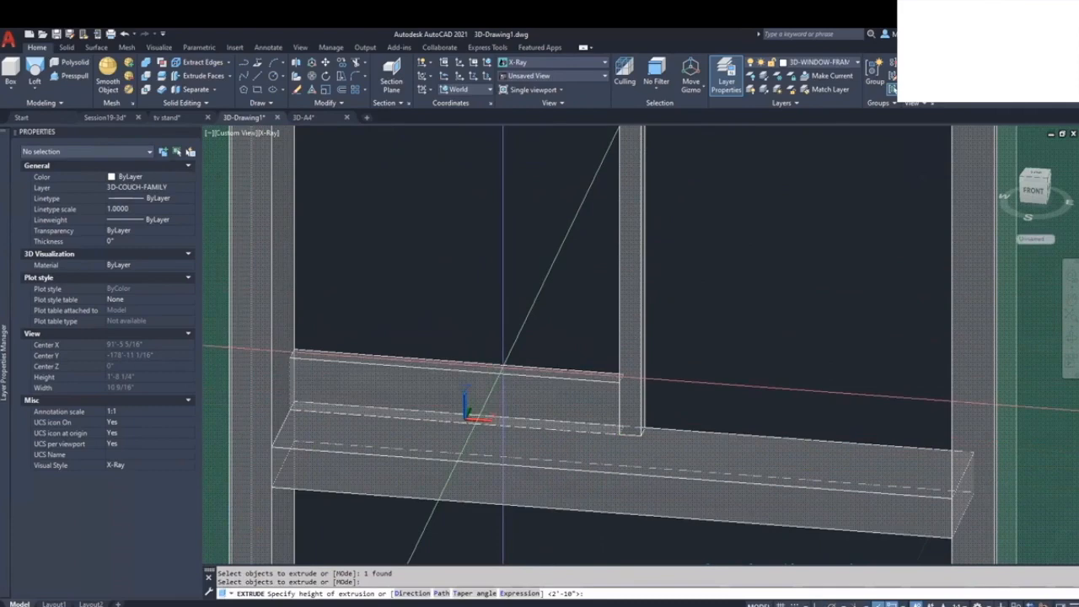
text(1)
key(Return)
key(Escape)
key(Escape)
Step: Move the thin horizontal bar straight up to the middle of the vertical bar's height
text(m)
key(Return)
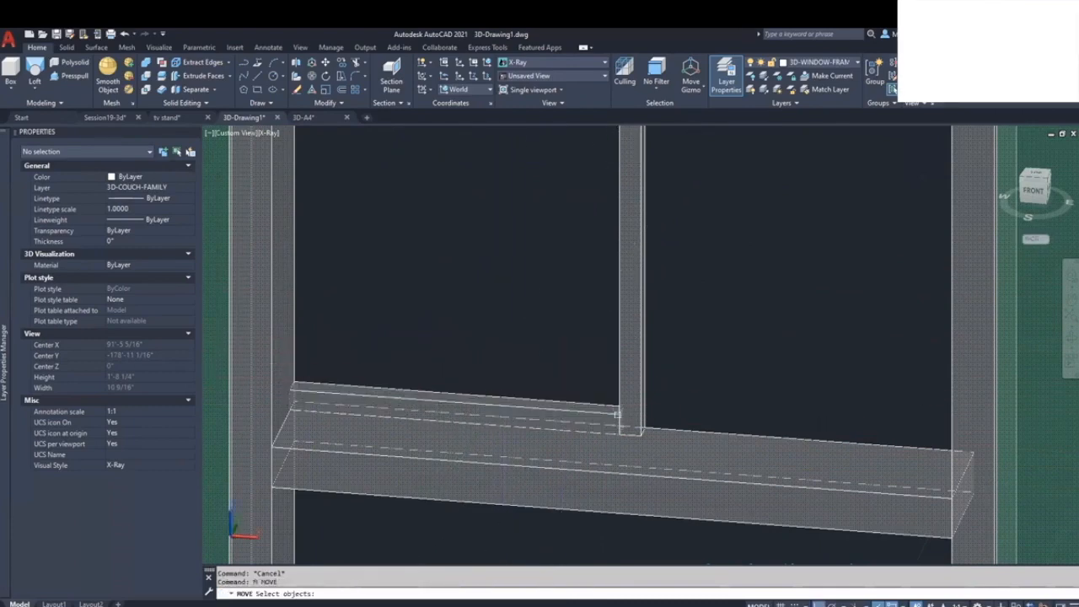
click(611, 411)
key(Return)
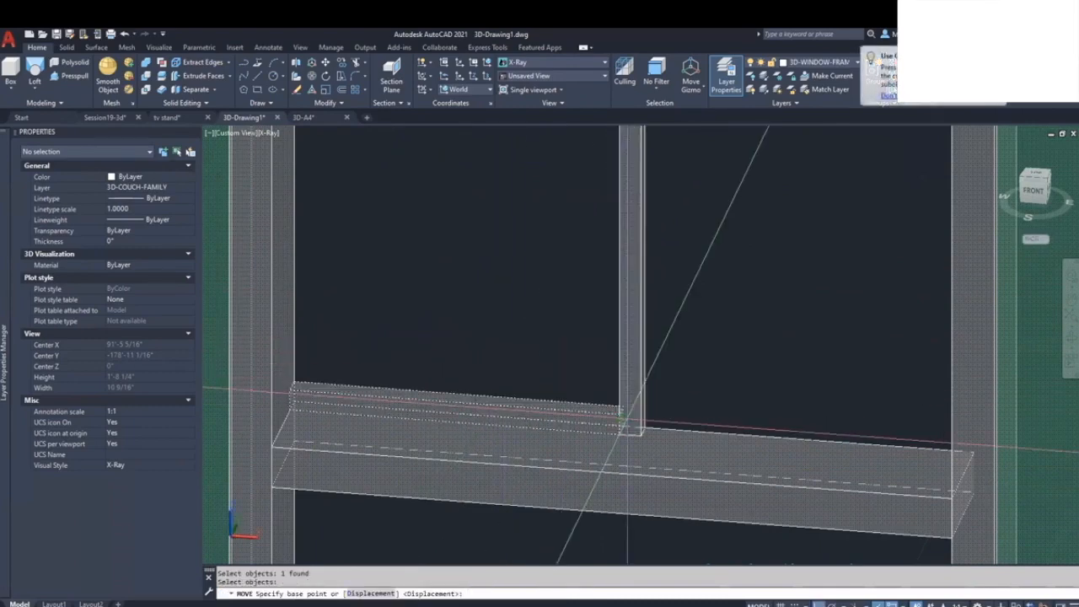
click(632, 405)
scroll(634, 299, up, 2)
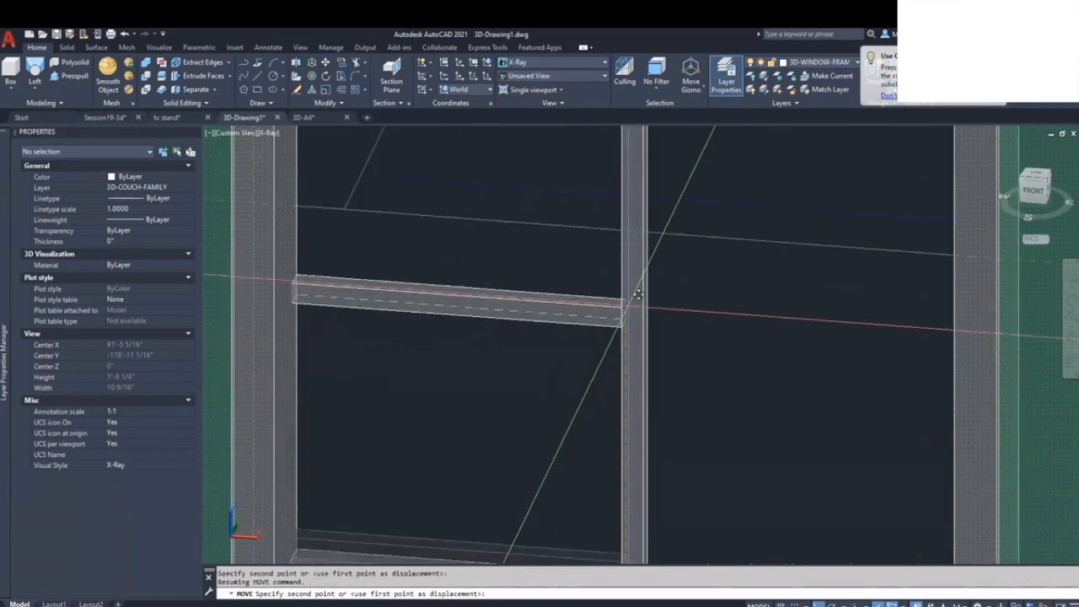
key(Escape)
Step: Mirror the horizontal bar across the middle vertical bar into the other half of the opening, keeping the original
text(M)
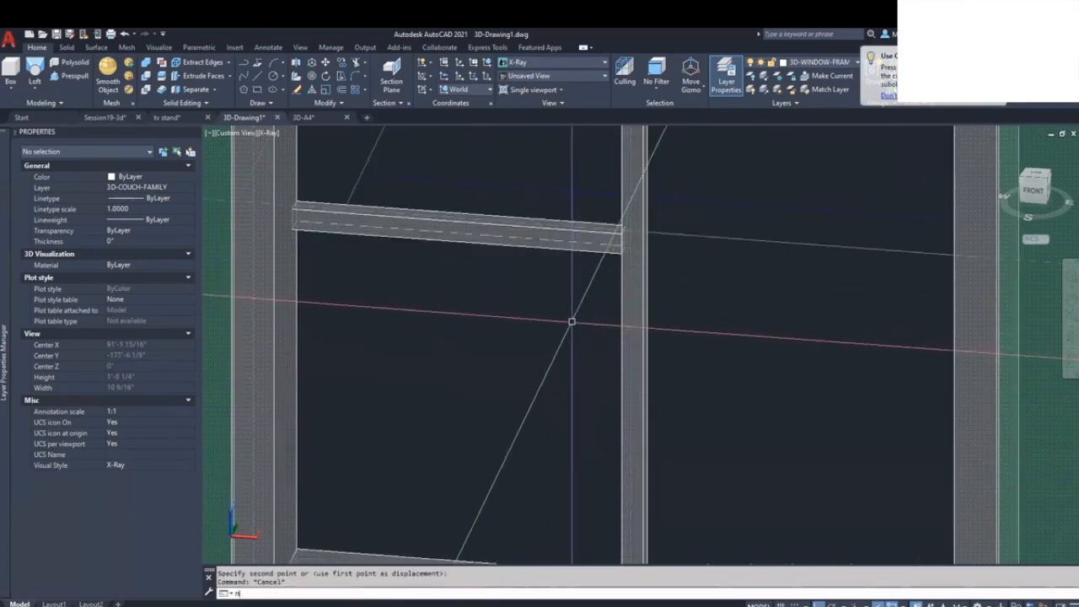
text(I)
key(Return)
click(559, 281)
click(548, 242)
middle_drag(613, 337, 496, 232)
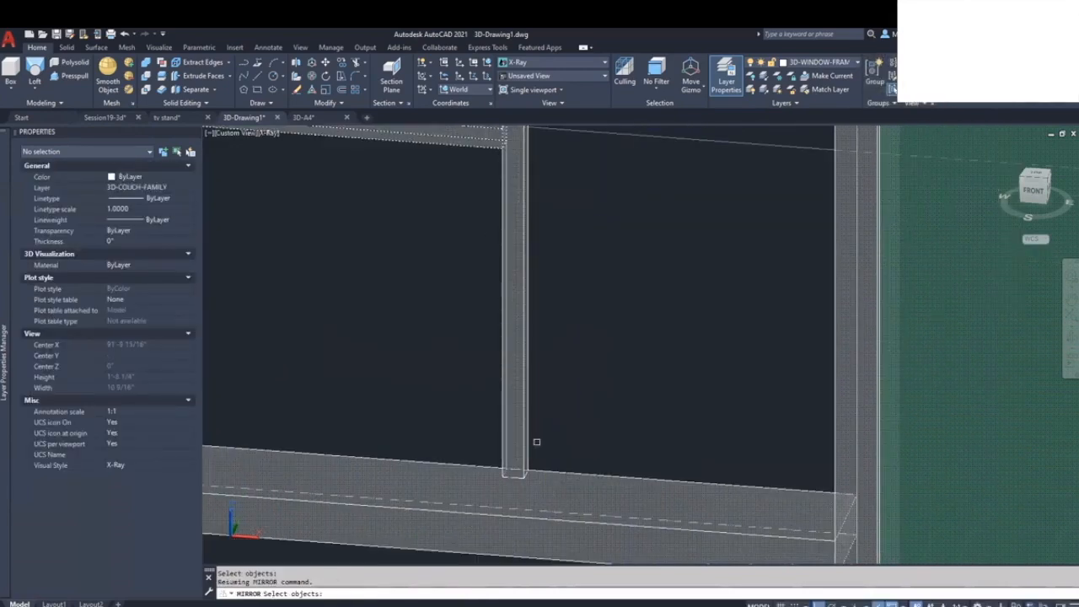
key(Return)
click(526, 473)
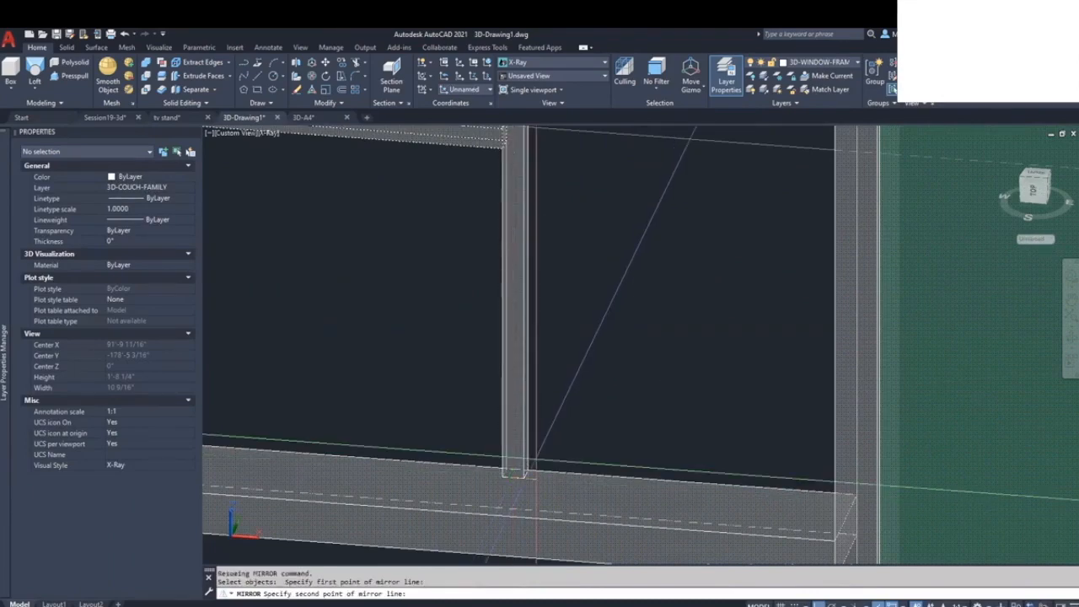
click(536, 461)
key(Return)
scroll(607, 369, down, 4)
mouse_move(589, 368)
shift+middle_down()
mouse_move(571, 374)
mouse_move(498, 340)
shift+middle_up()
key(Escape)
key(Escape)
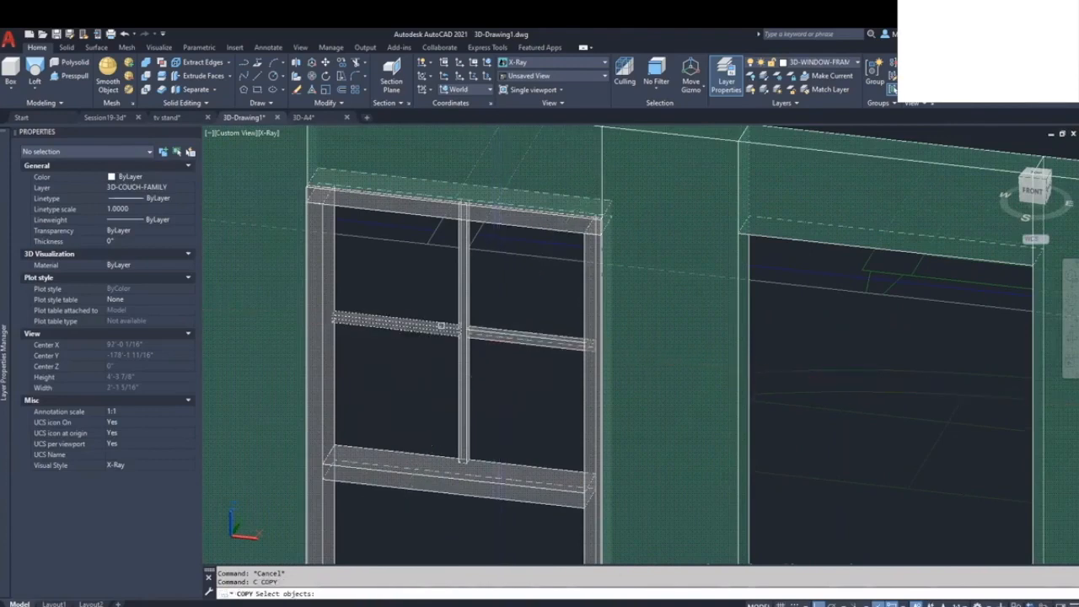
Step: Copy both thin horizontal bars 6" straight down
key(Return)
click(508, 366)
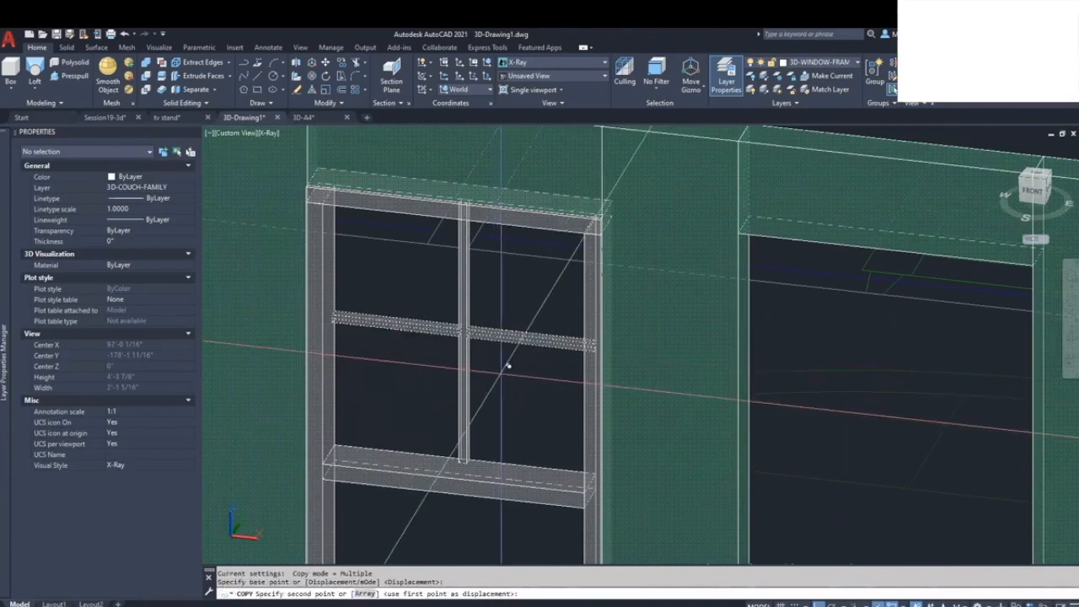
text(6)
key(Return)
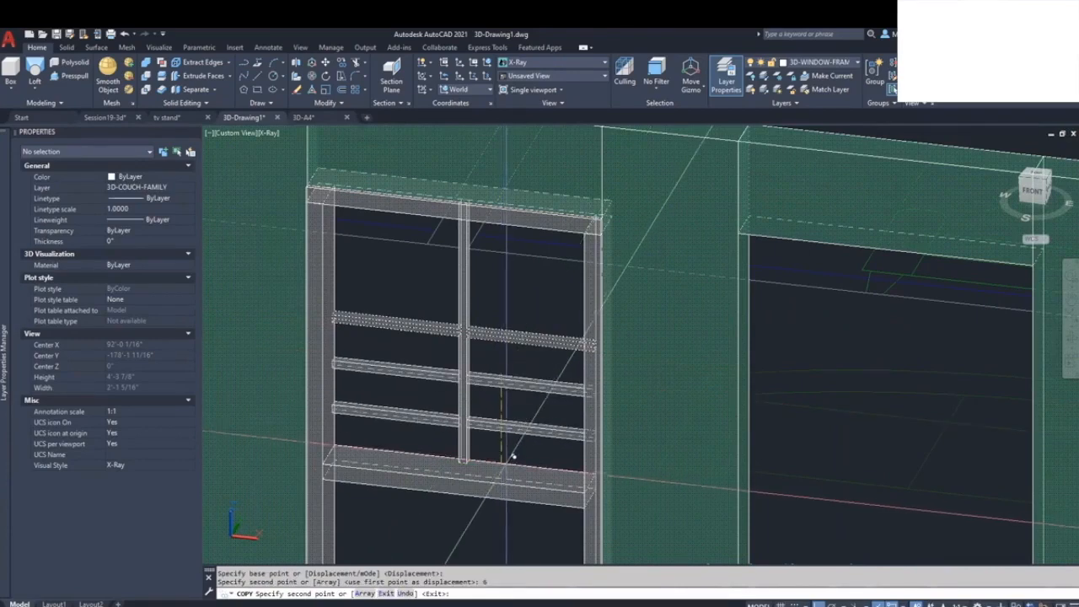
key(Return)
key(Return)
key(Escape)
text(m)
key(Return)
click(505, 397)
click(481, 373)
key(Return)
key(Escape)
Step: Move the lower pair of thin horizontal bars 2" further down
key(Return)
click(489, 397)
click(480, 375)
click(433, 388)
click(423, 369)
key(Return)
click(421, 386)
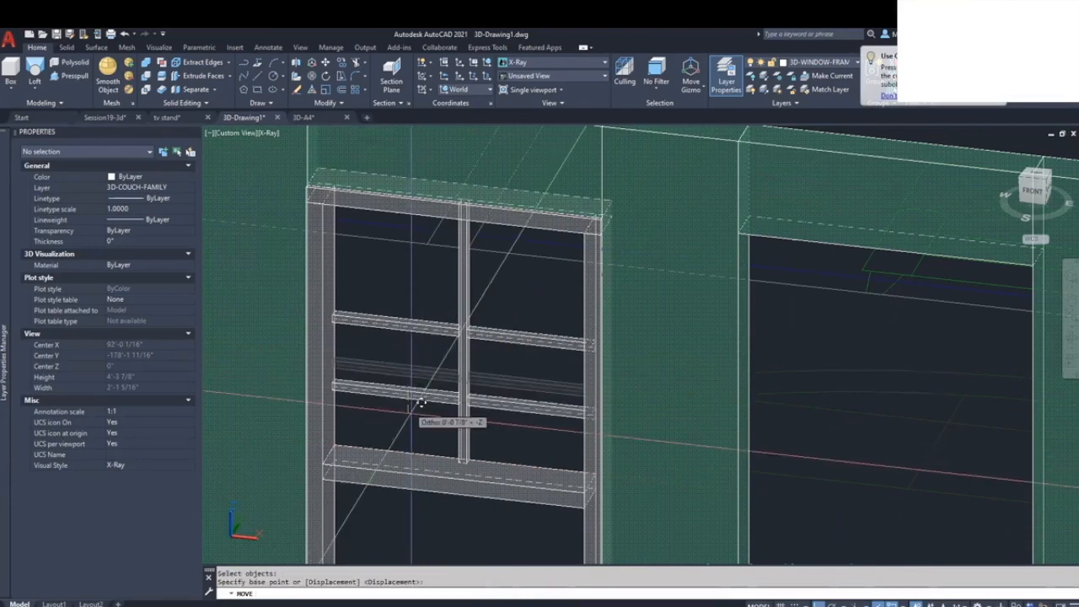
text(2)
key(Escape)
Step: Copy the middle pair of horizontal bars straight up, spaced the same as the lower pair
click(423, 328)
key(Return)
click(420, 344)
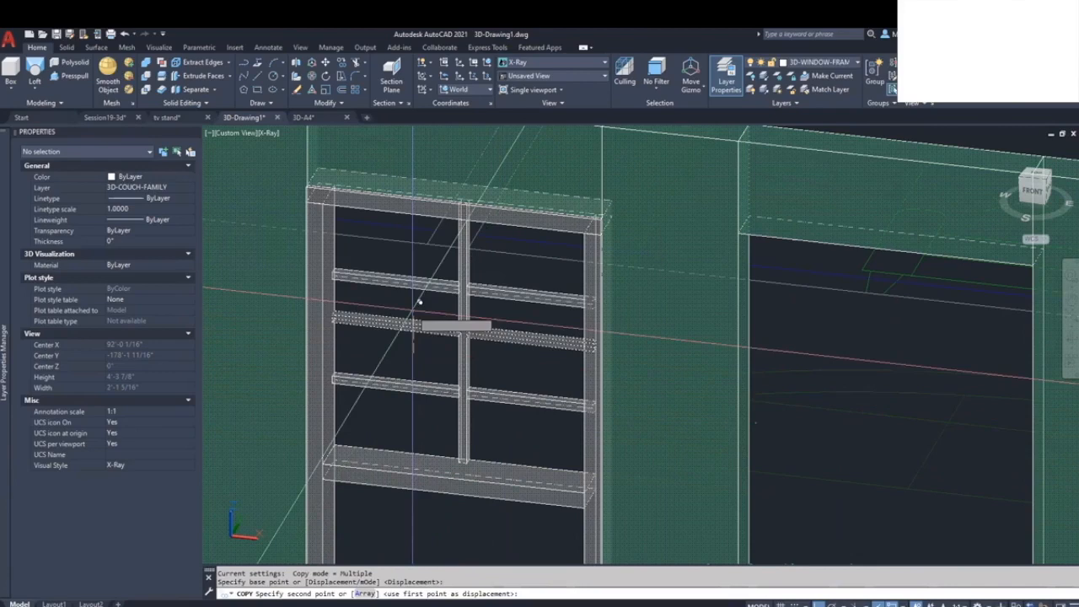
text(2)
key(Return)
key(Escape)
key(Escape)
Step: Copy the middle vertical bar 8" to each side so that it divides both halves of the upper opening
text(c)
key(Return)
click(465, 306)
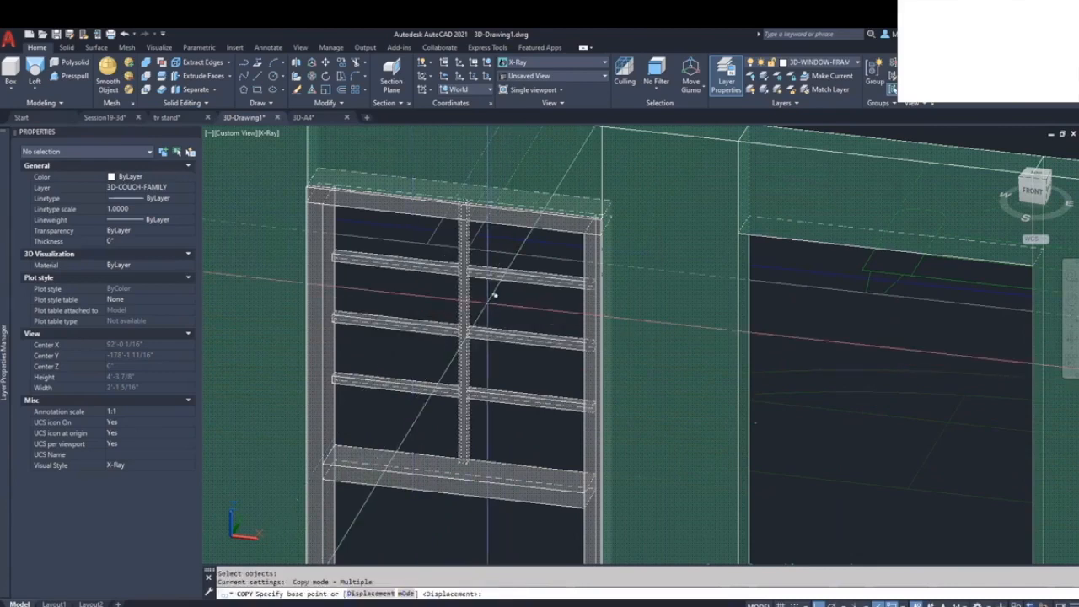
click(495, 295)
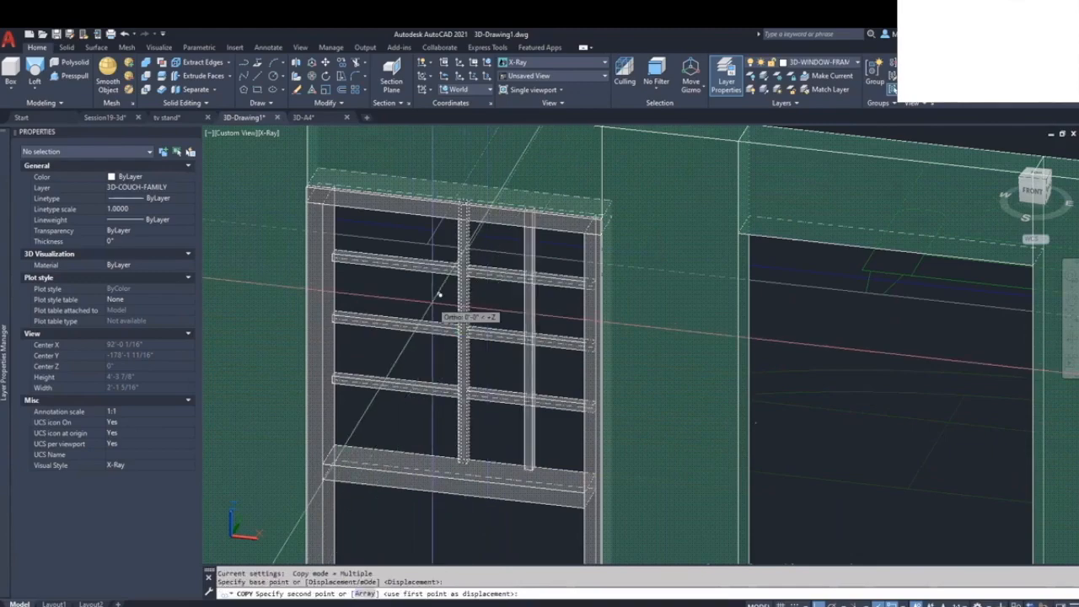
text(8)
key(Return)
key(Escape)
Step: Examine the window grid from several angles, checking how the vertical and horizontal bars cross and meet the frame
scroll(453, 363, down, 2)
shift+middle_drag(455, 364, 495, 403)
scroll(493, 401, down, 2)
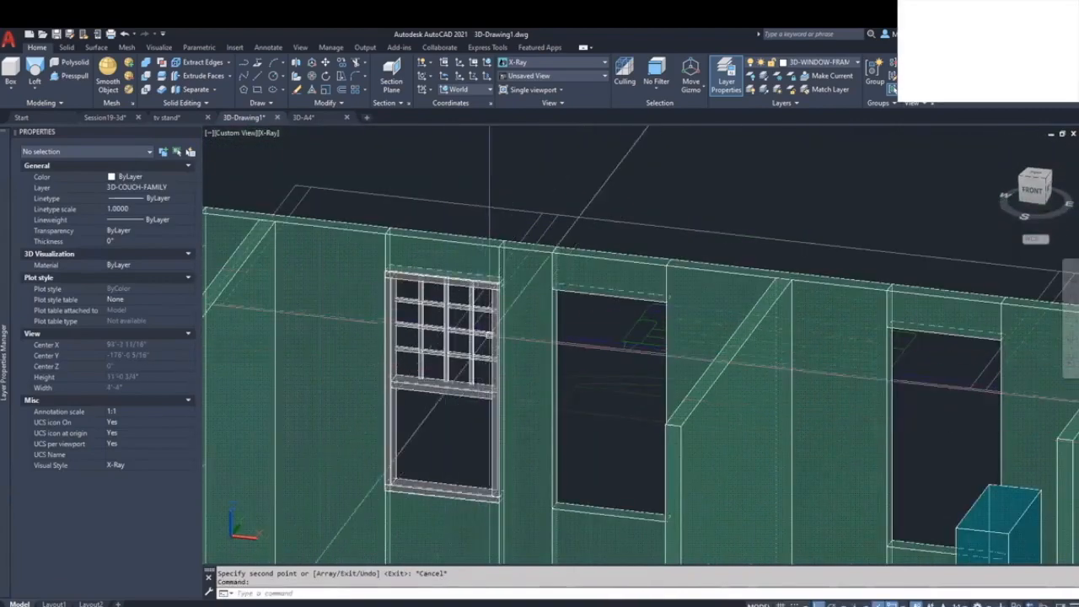
shift+middle_drag(445, 448, 549, 388)
scroll(504, 362, up, 2)
middle_drag(477, 357, 467, 379)
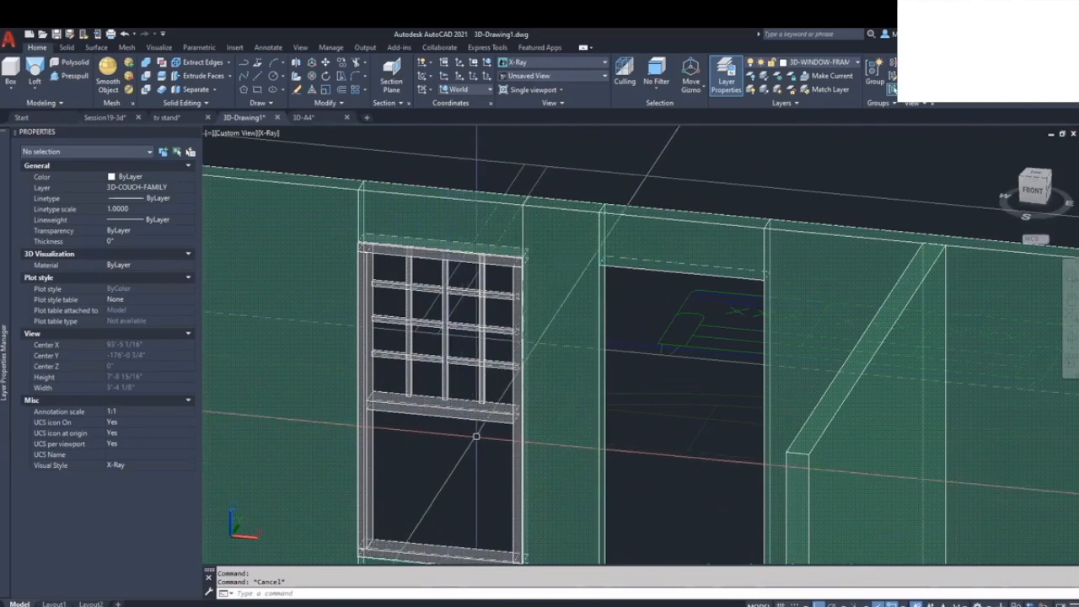
scroll(409, 311, up, 3)
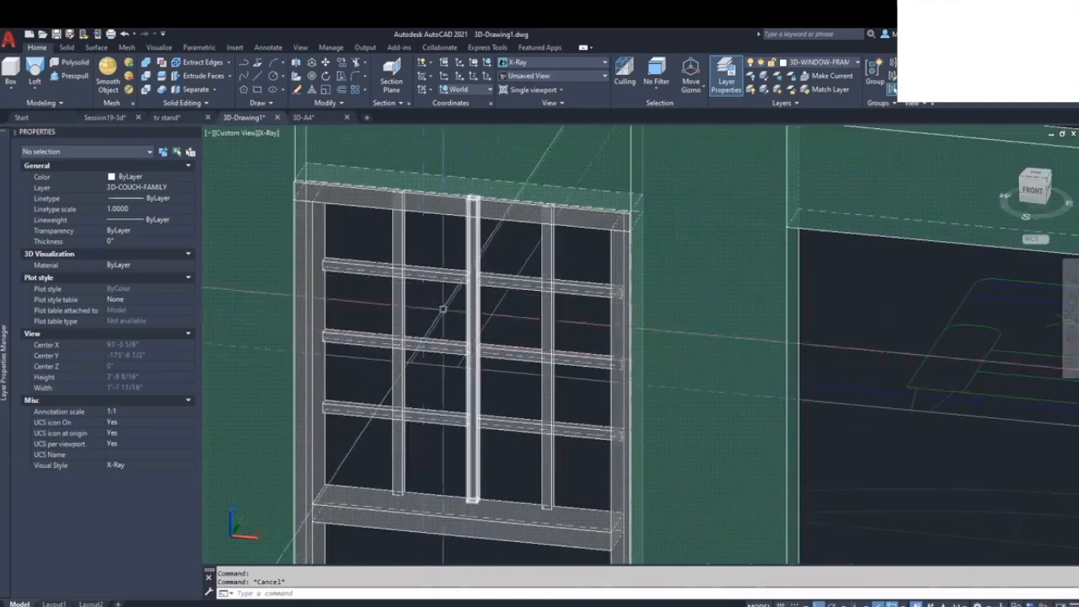
scroll(480, 384, up, 3)
scroll(539, 347, down, 2)
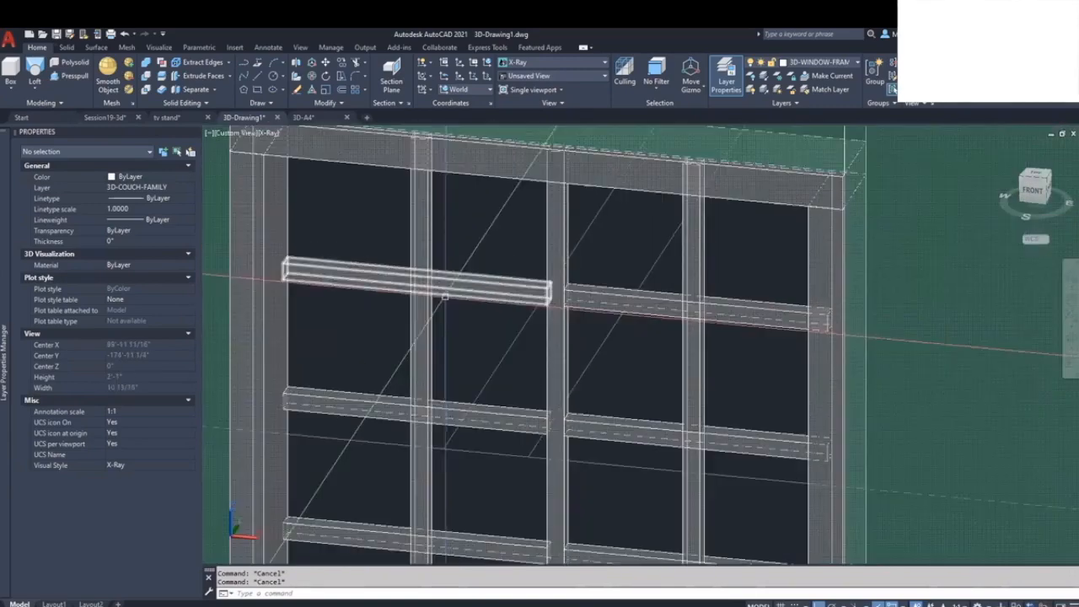
scroll(540, 346, down, 3)
scroll(515, 363, up, 3)
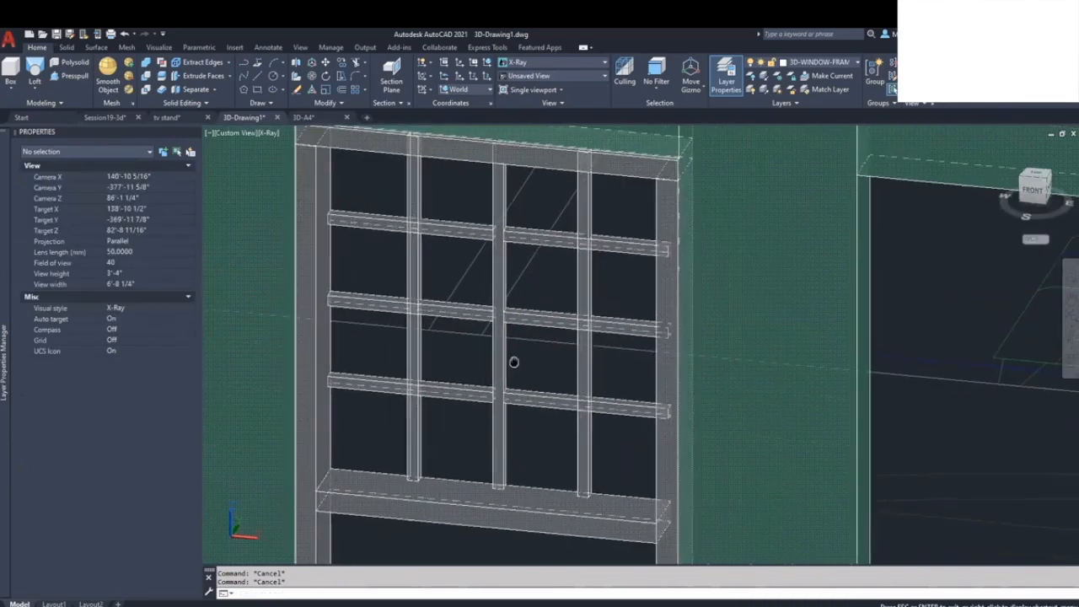
key(Escape)
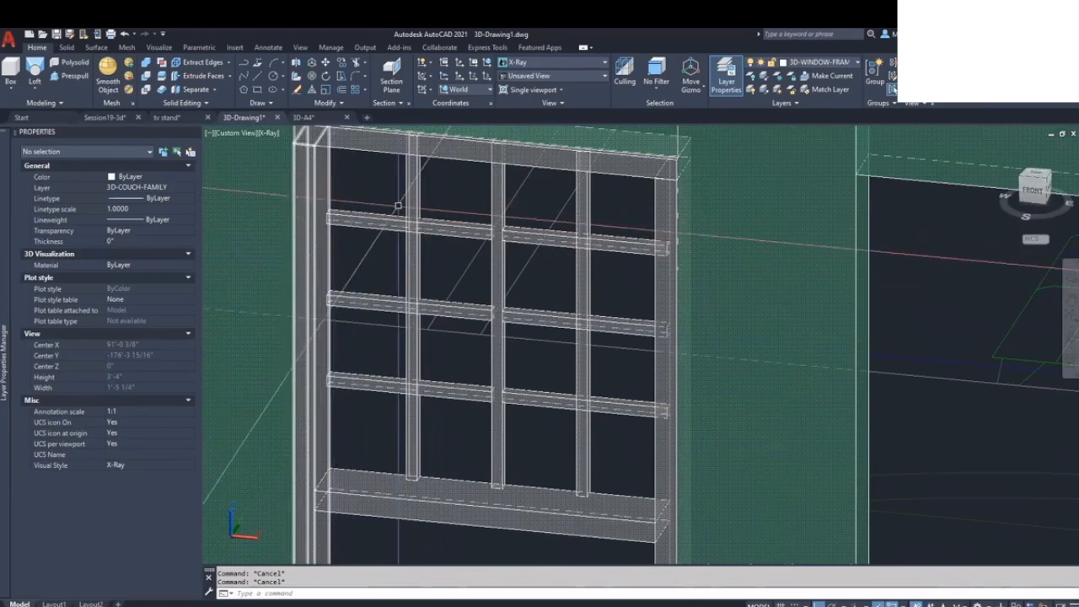
Step: Union the left vertical bar with the three thin horizontal bars that cross it
click(161, 75)
click(425, 243)
click(398, 215)
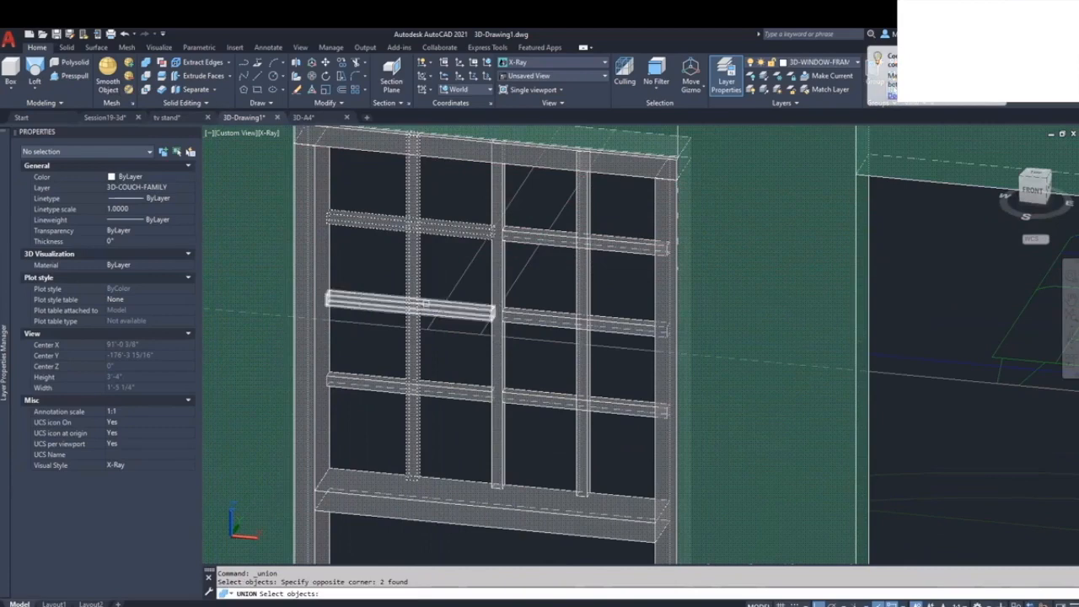
key(Return)
key(Return)
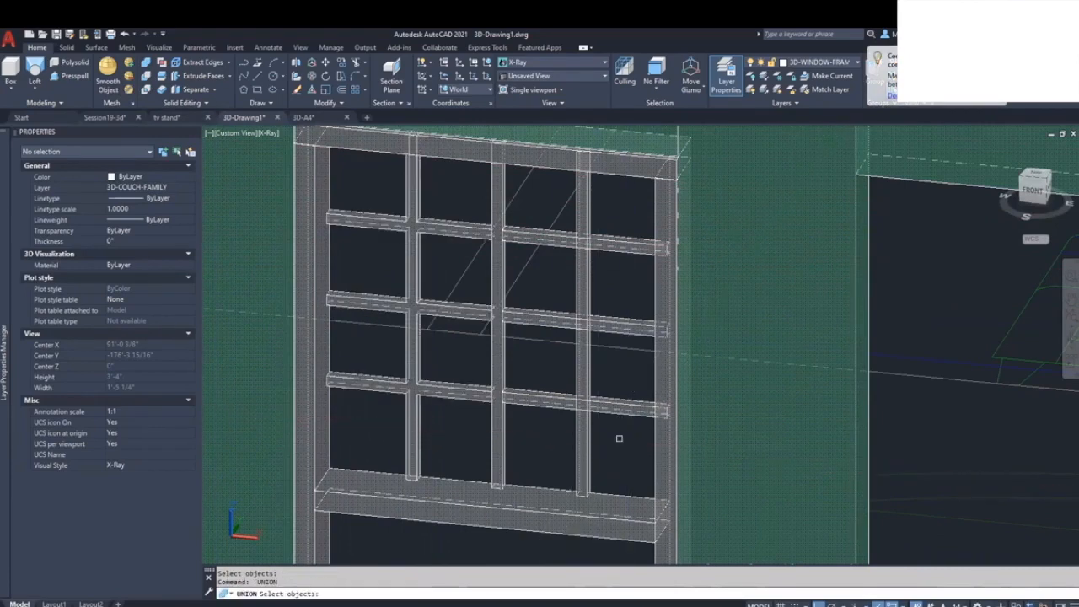
Step: Examine the window in its wall opening from outside and inside the house, together with the empty opening beside it
key(Return)
scroll(595, 369, down, 2)
shift+middle_drag(614, 447, 625, 443)
scroll(542, 433, down, 2)
middle_drag(541, 433, 456, 384)
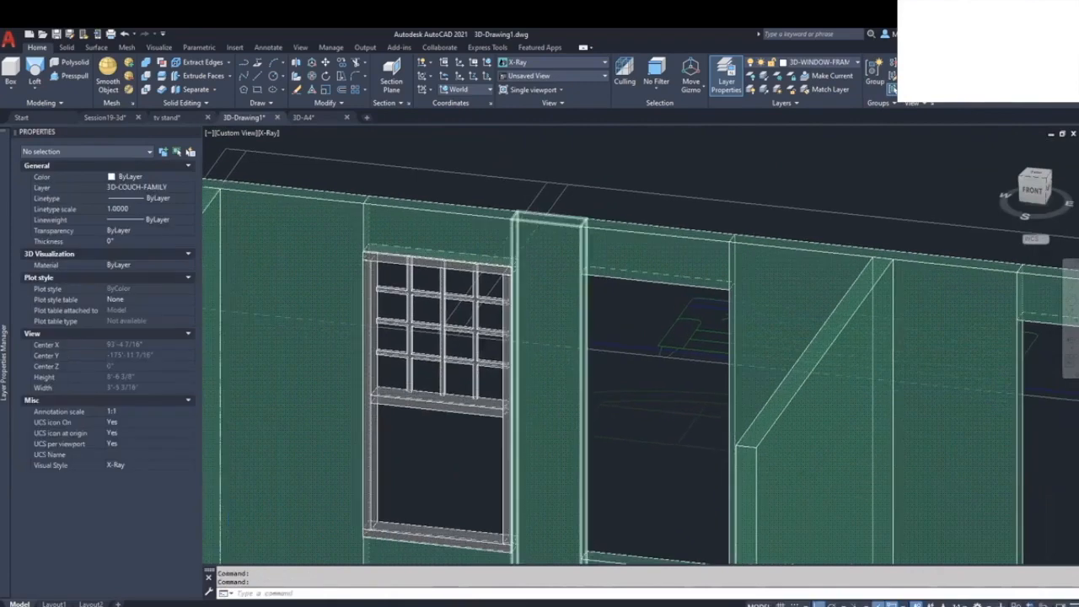
scroll(523, 426, down, 3)
scroll(523, 426, up, 4)
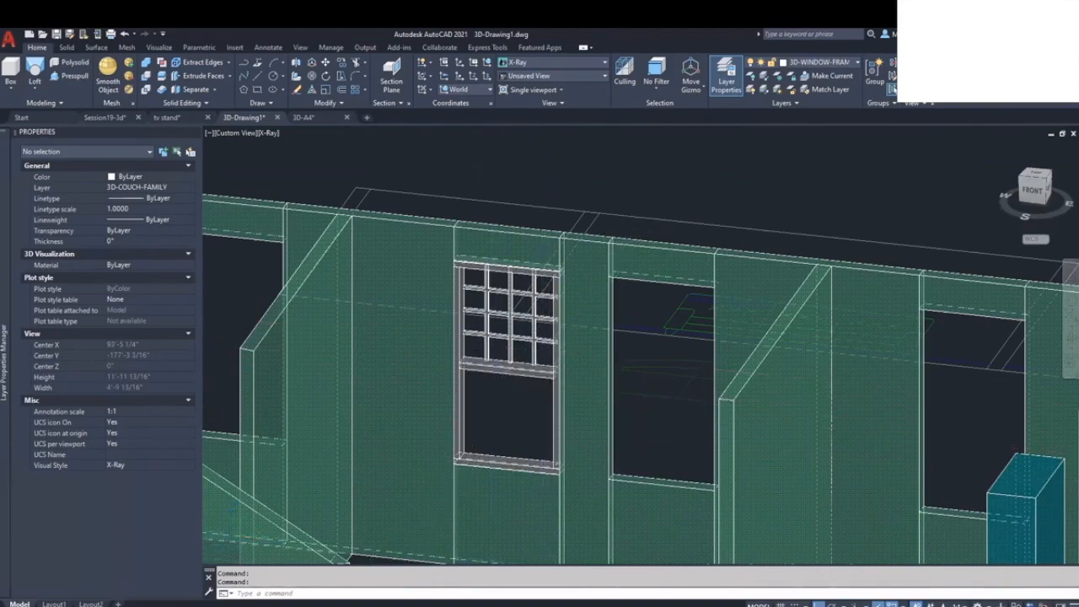
scroll(483, 393, up, 2)
shift+middle_drag(535, 397, 530, 405)
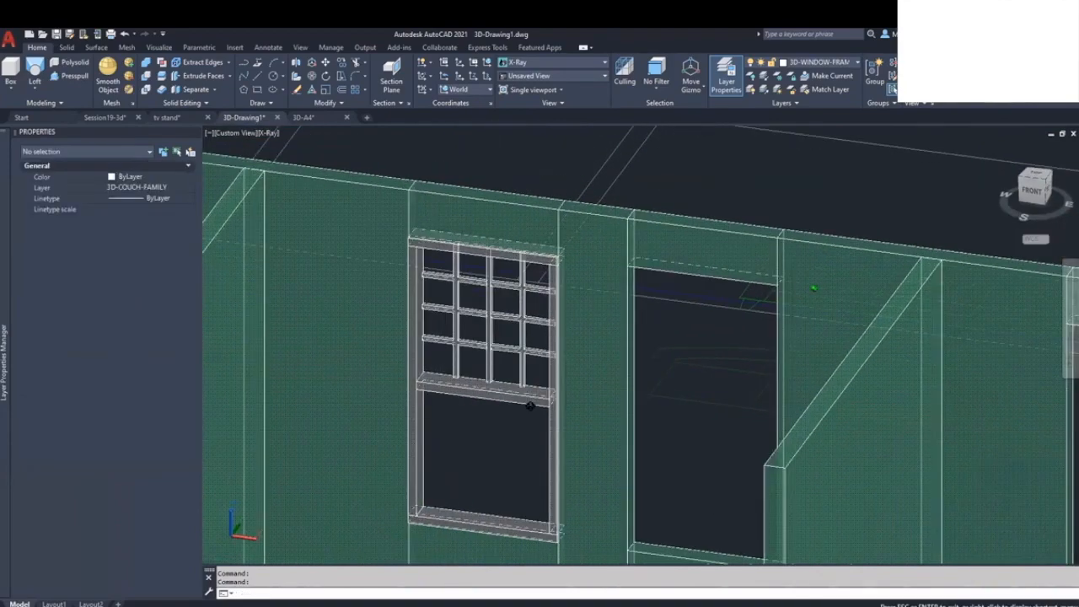
shift+middle_drag(737, 376, 533, 343)
scroll(534, 343, down, 7)
middle_drag(565, 304, 670, 448)
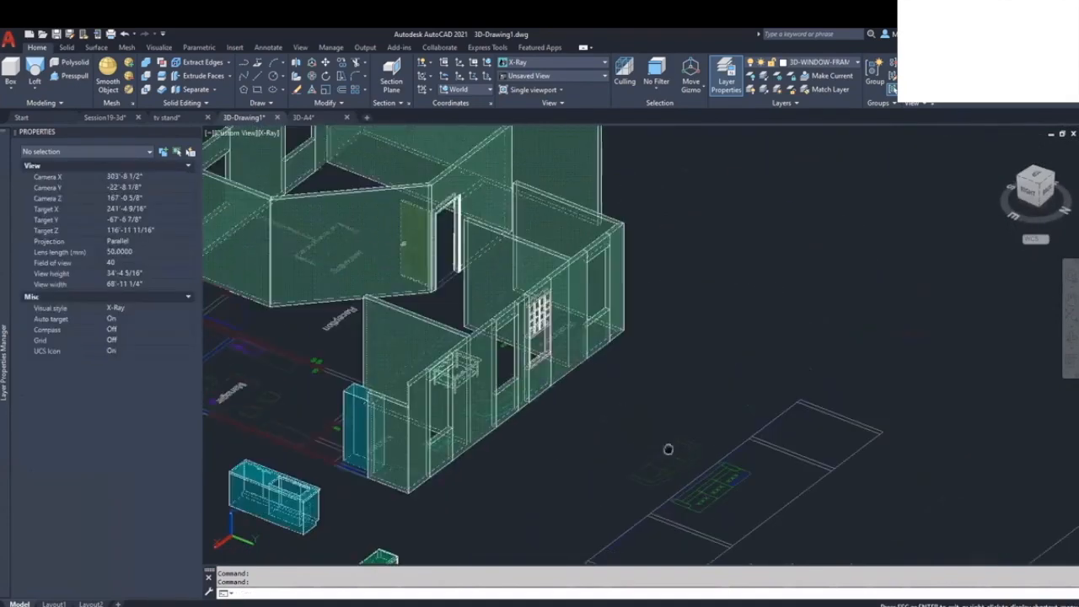
scroll(559, 328, up, 6)
shift+middle_drag(559, 328, 732, 428)
shift+middle_drag(537, 379, 549, 165)
scroll(580, 392, up, 4)
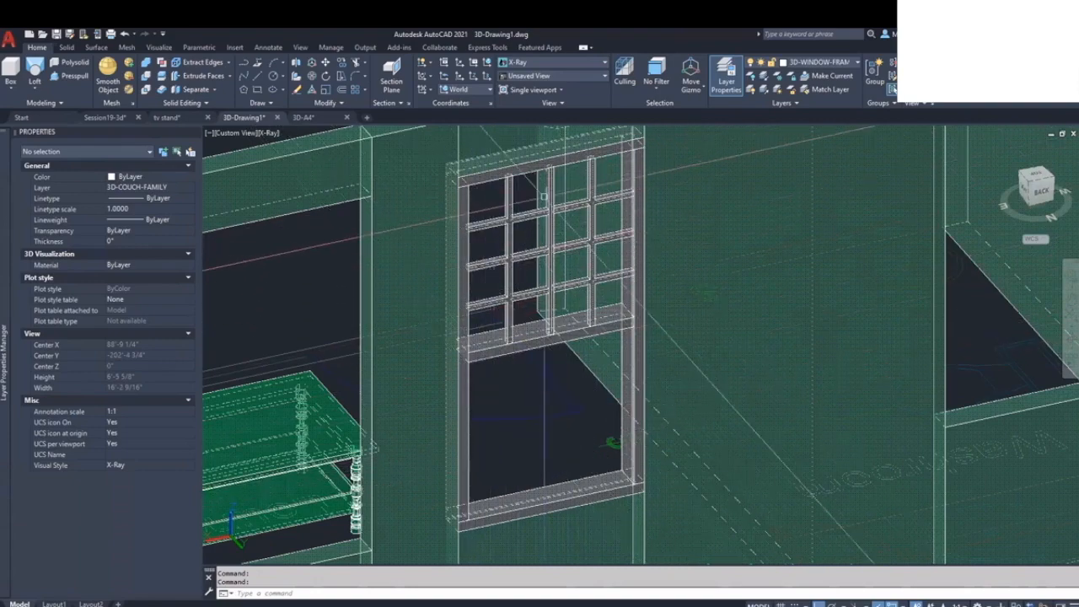
Step: Place the UCS origin midway through the wall thickness at the lower corner of the empty opening beside the window
shift+middle_drag(518, 422, 721, 226)
scroll(687, 375, up, 4)
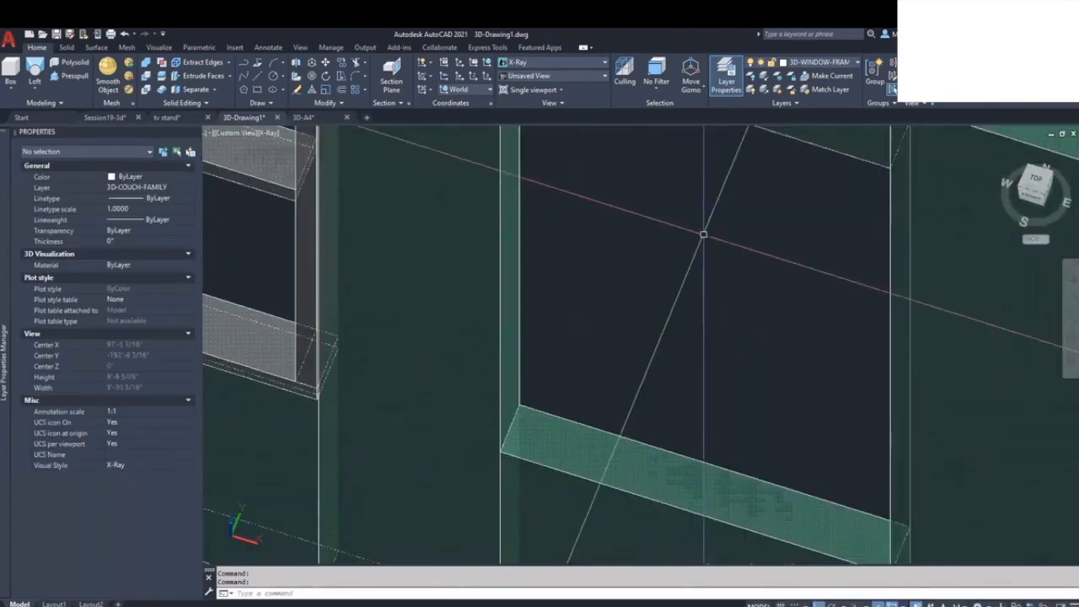
scroll(681, 363, down, 3)
shift+middle_drag(682, 363, 562, 437)
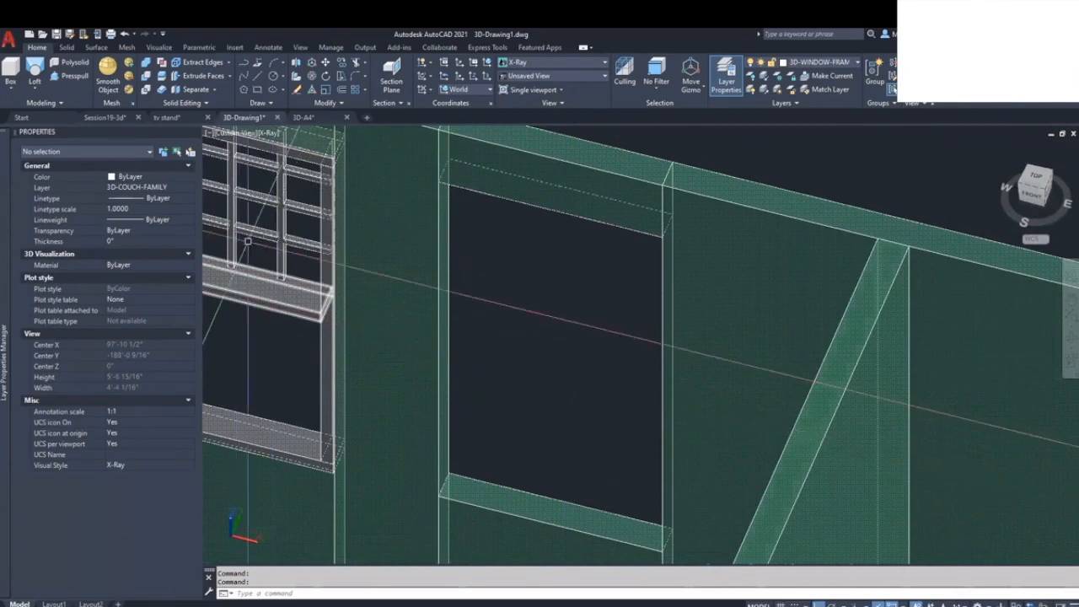
middle_drag(514, 320, 442, 334)
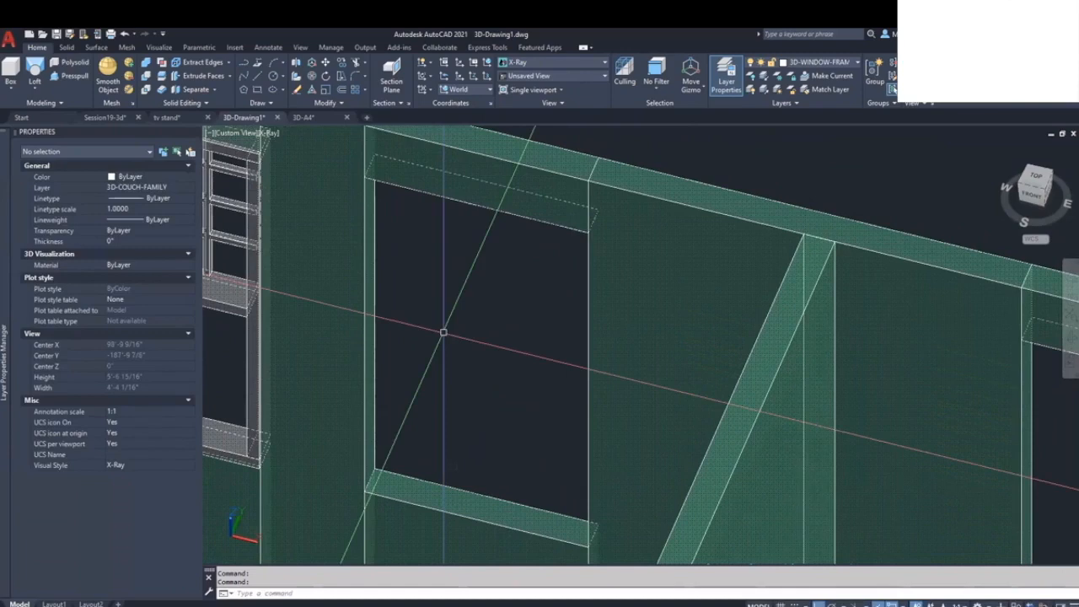
middle_drag(464, 368, 469, 360)
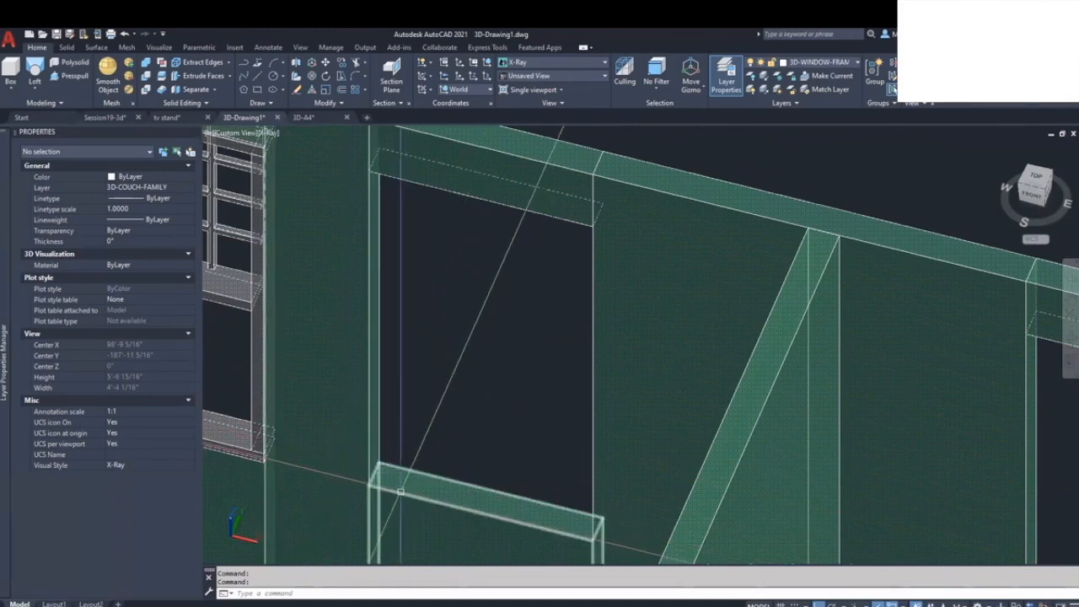
click(239, 534)
click(238, 535)
scroll(371, 473, up, 5)
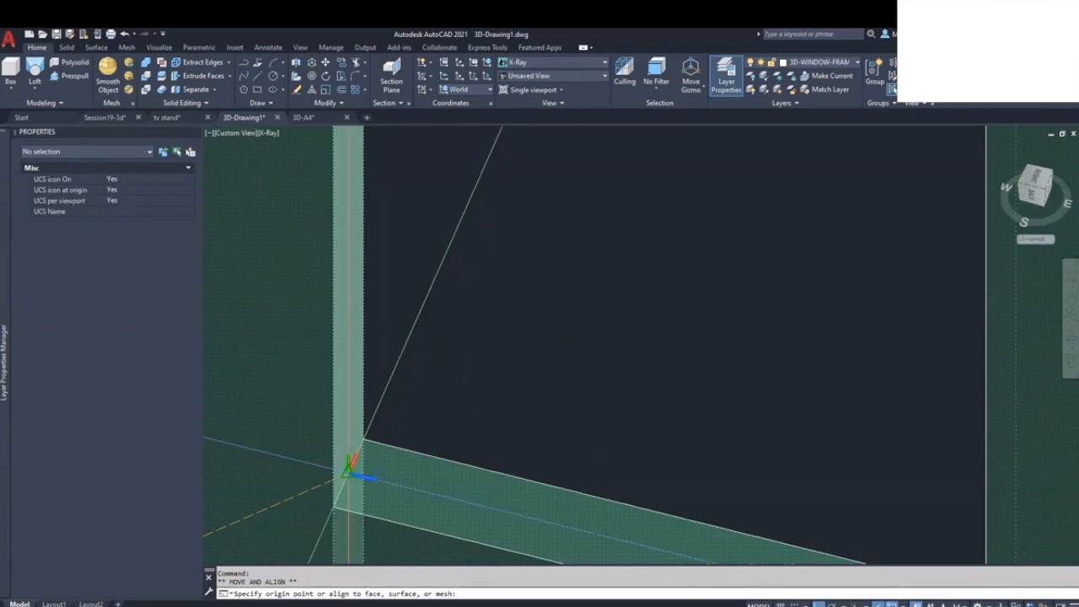
click(349, 474)
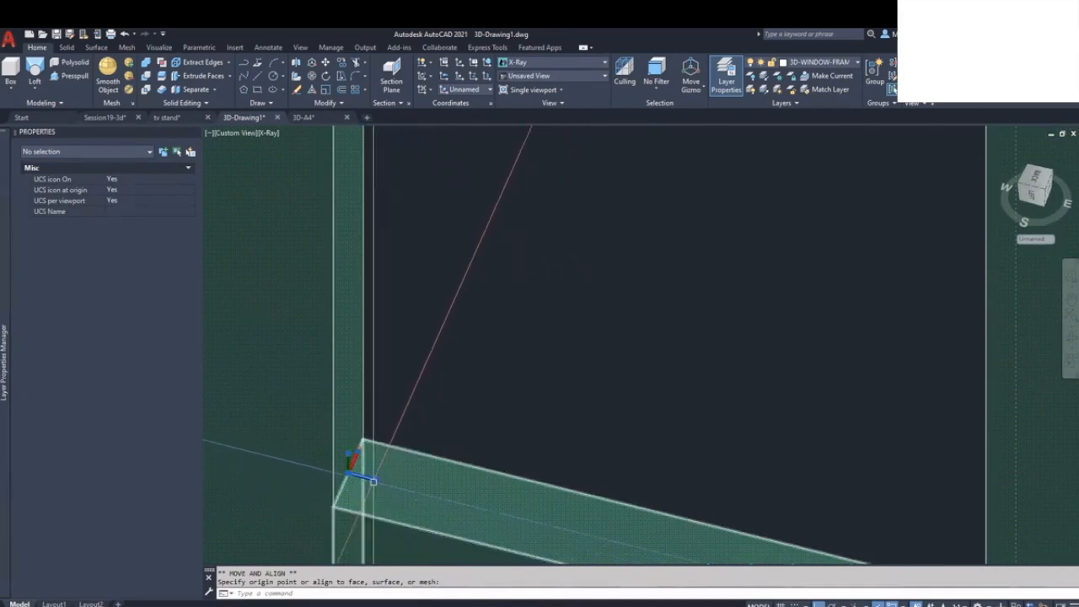
Step: Point the UCS X axis along the bottom edge of the empty opening so the XY plane lies within the opening
click(363, 441)
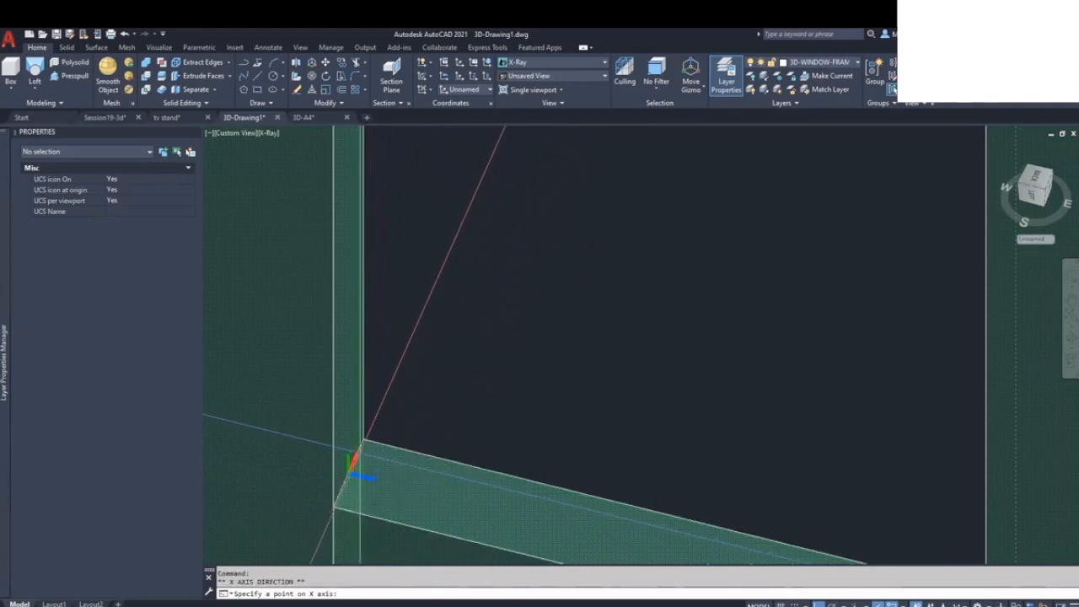
click(551, 532)
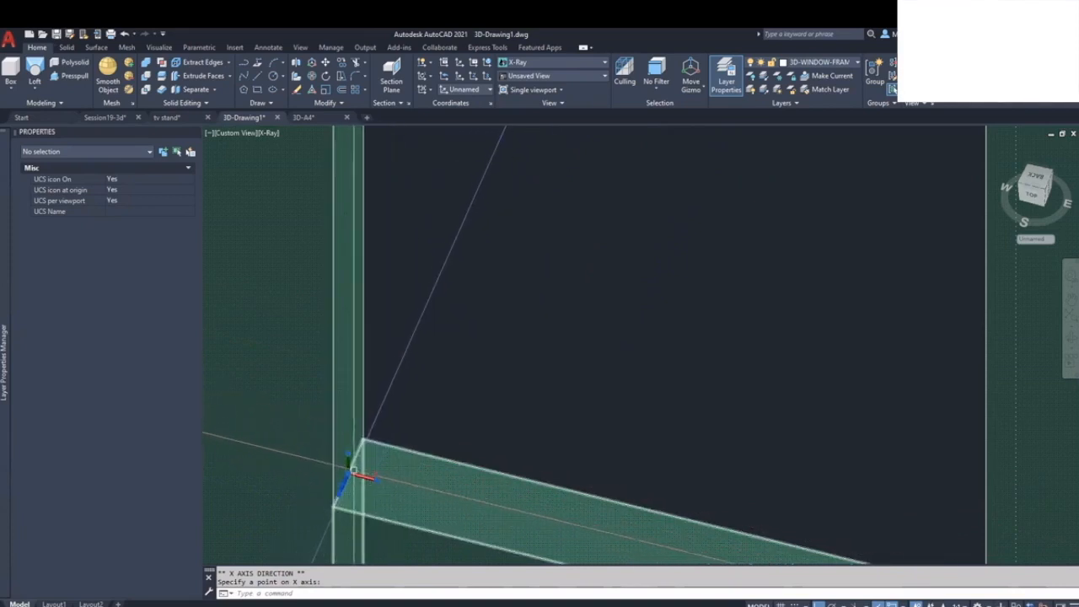
scroll(354, 468, down, 5)
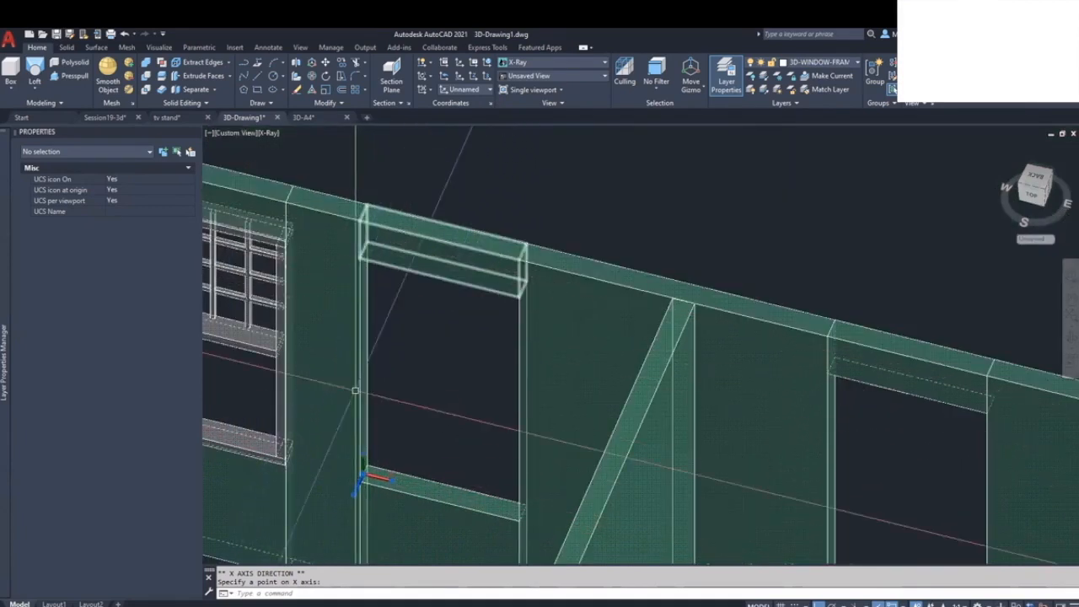
Step: Hatch the inside of the empty opening on the current UCS plane
scroll(371, 357, up, 2)
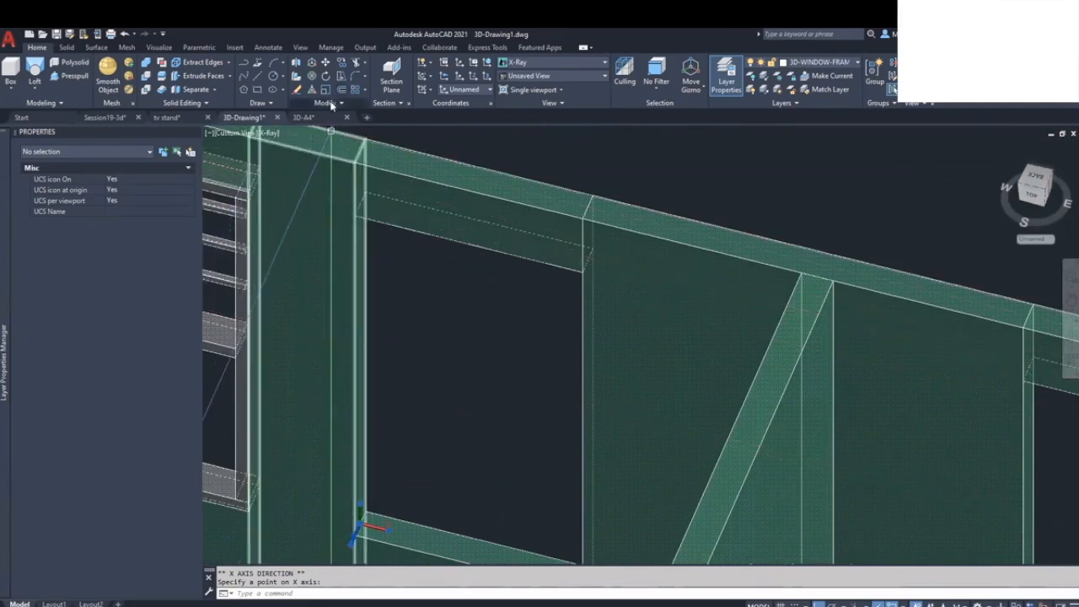
click(270, 105)
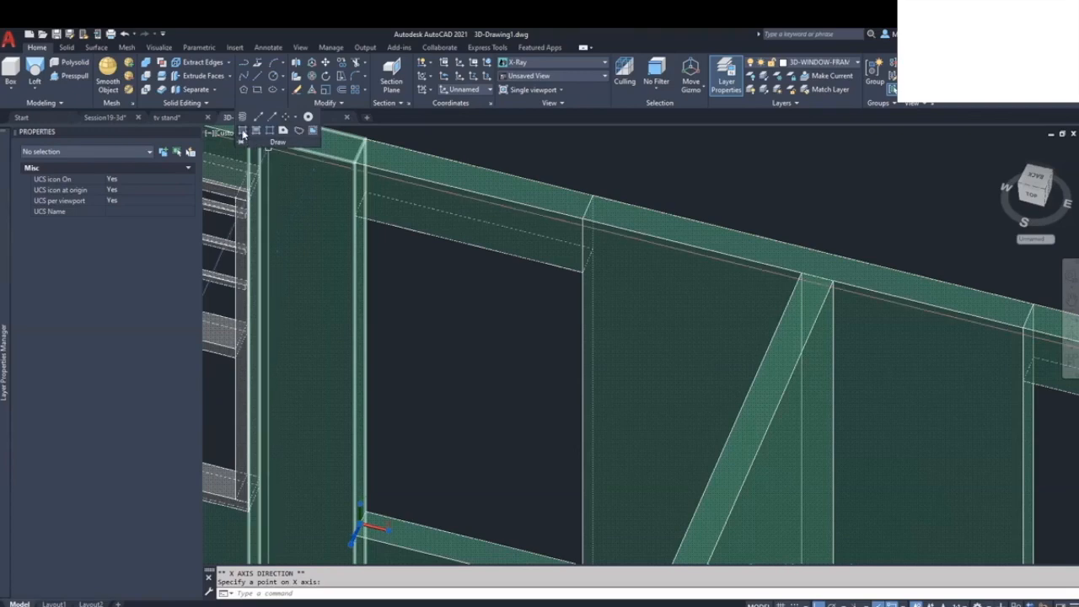
click(257, 132)
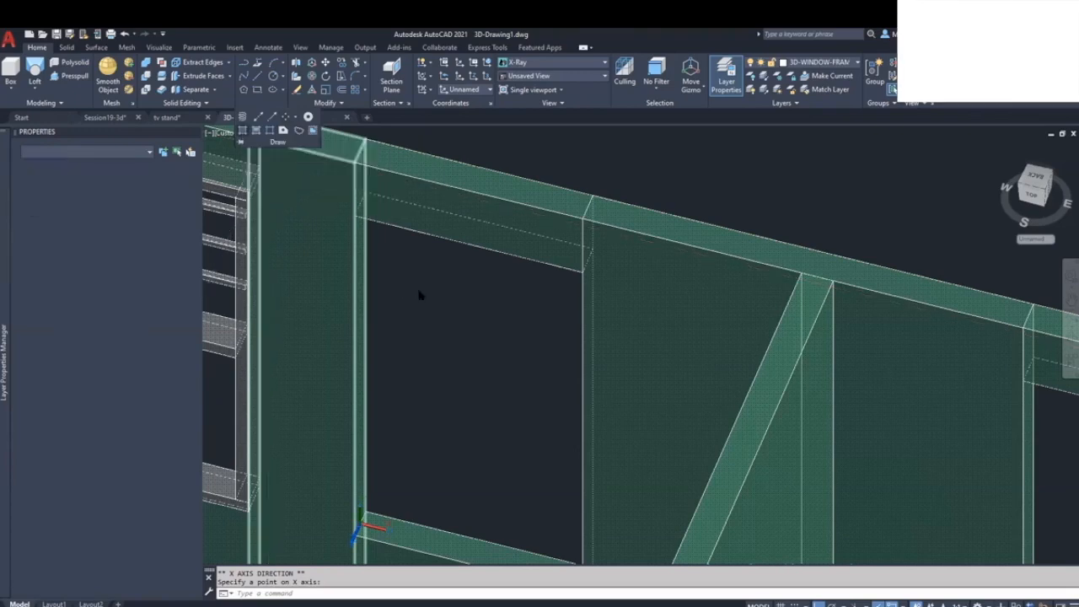
middle_drag(433, 311, 404, 280)
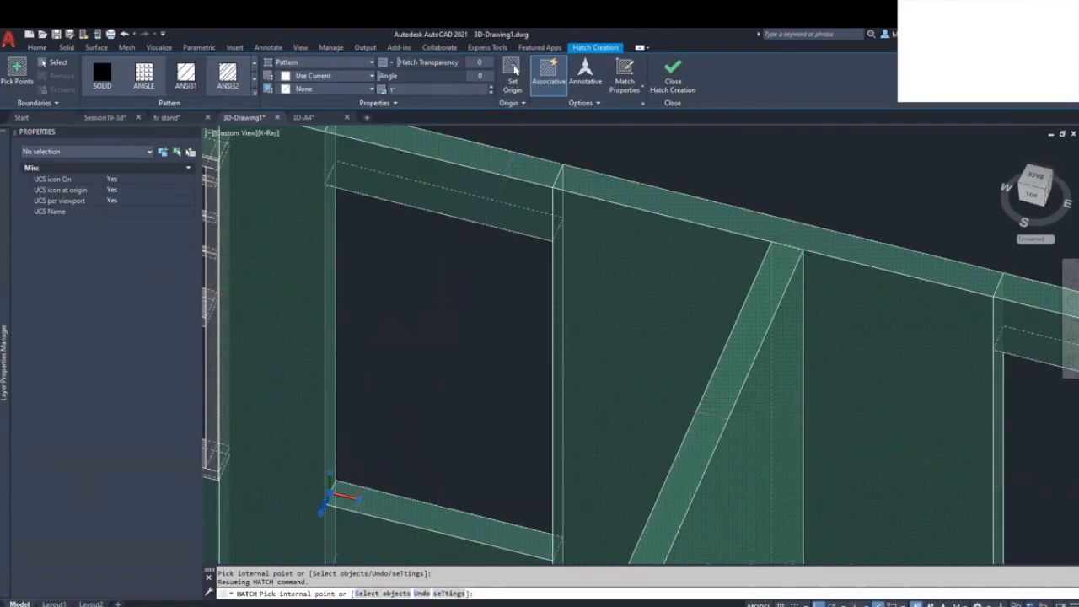
click(418, 314)
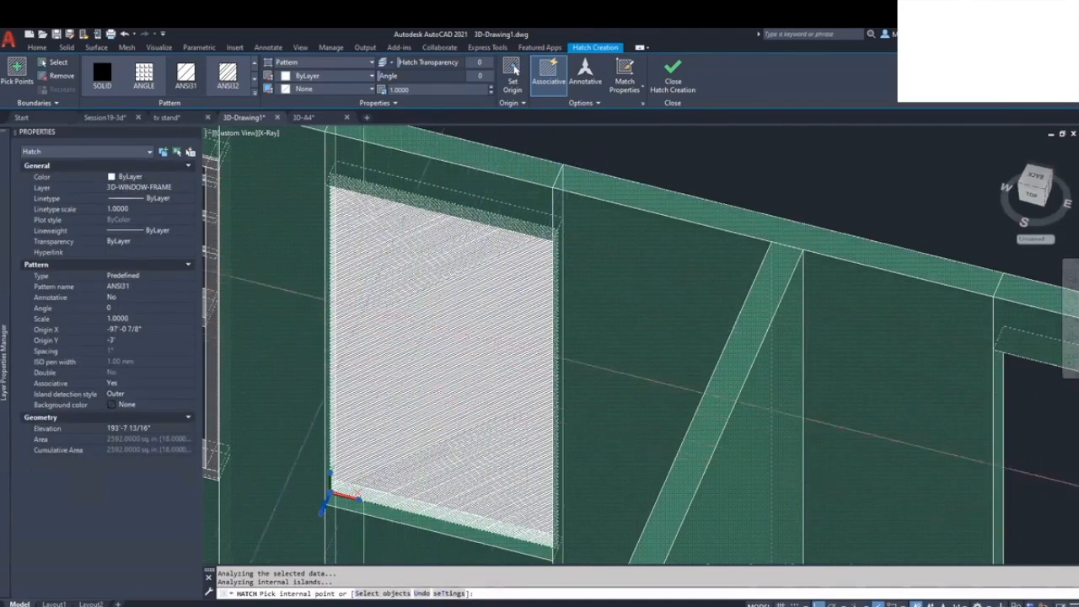
Step: Set the opening's hatch scale to 12, change its pattern to SOLID and finish the hatch
click(187, 76)
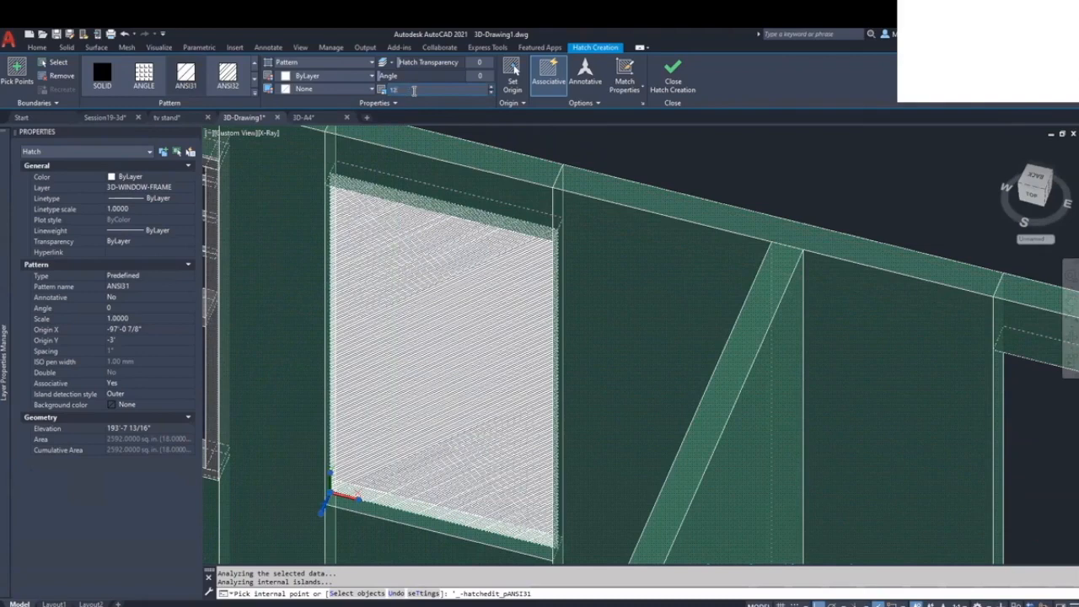
key(Return)
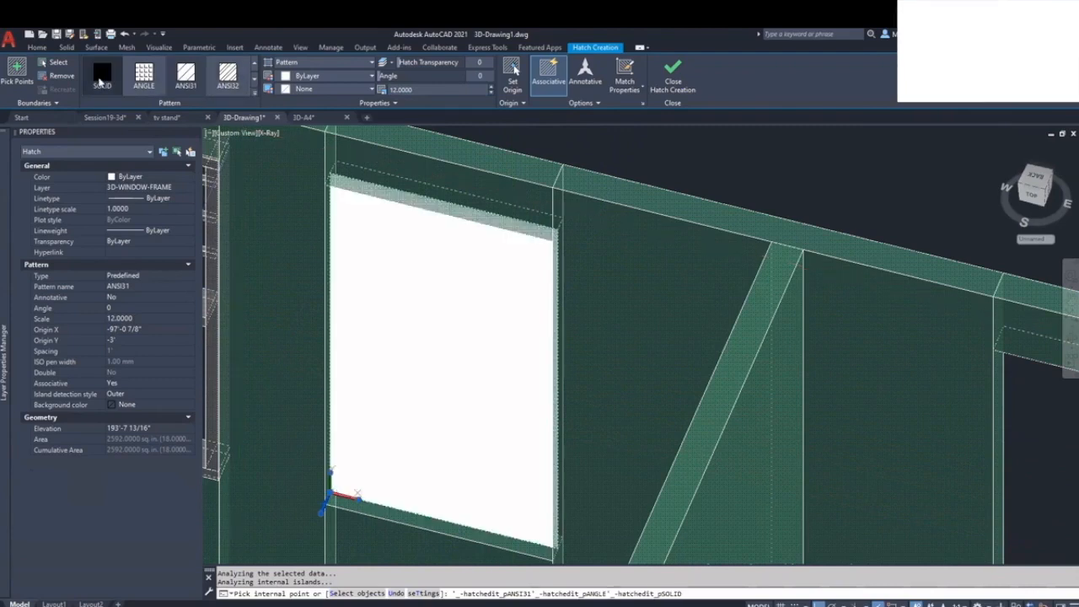
click(99, 83)
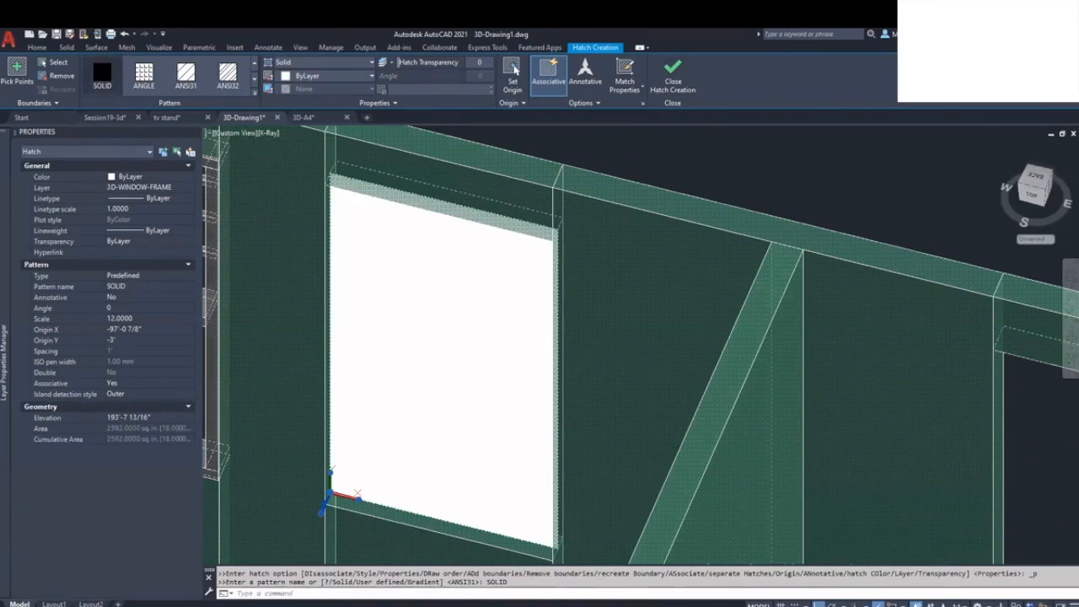
key(Escape)
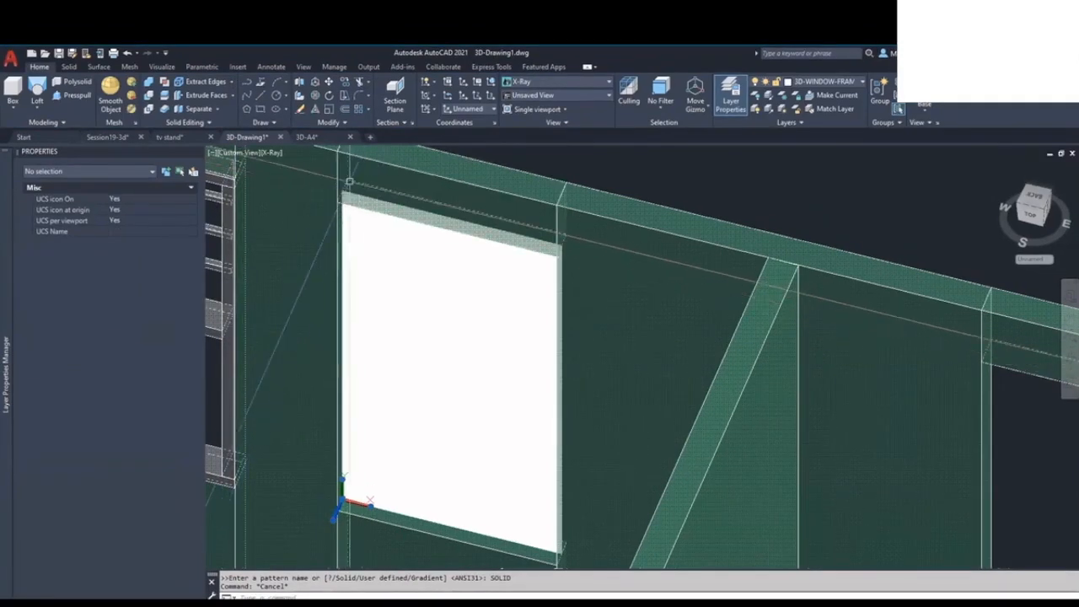
Step: Set the solid hatch's transparency to 90, trying other levels and checking how the room shows through it
click(416, 280)
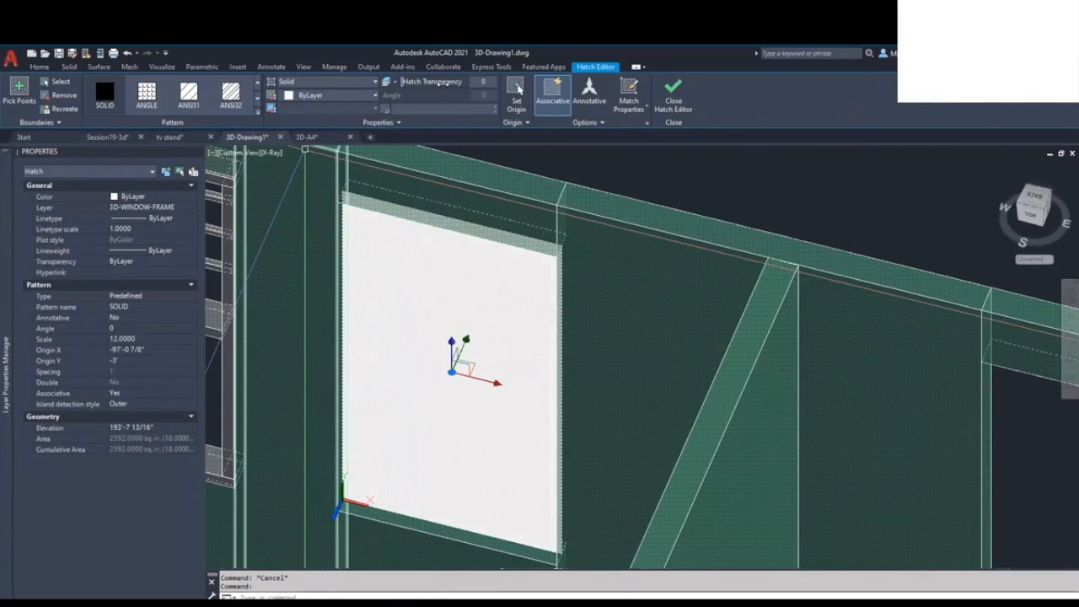
mouse_move(414, 82)
mouse_down()
mouse_move(505, 83)
mouse_move(485, 83)
mouse_up()
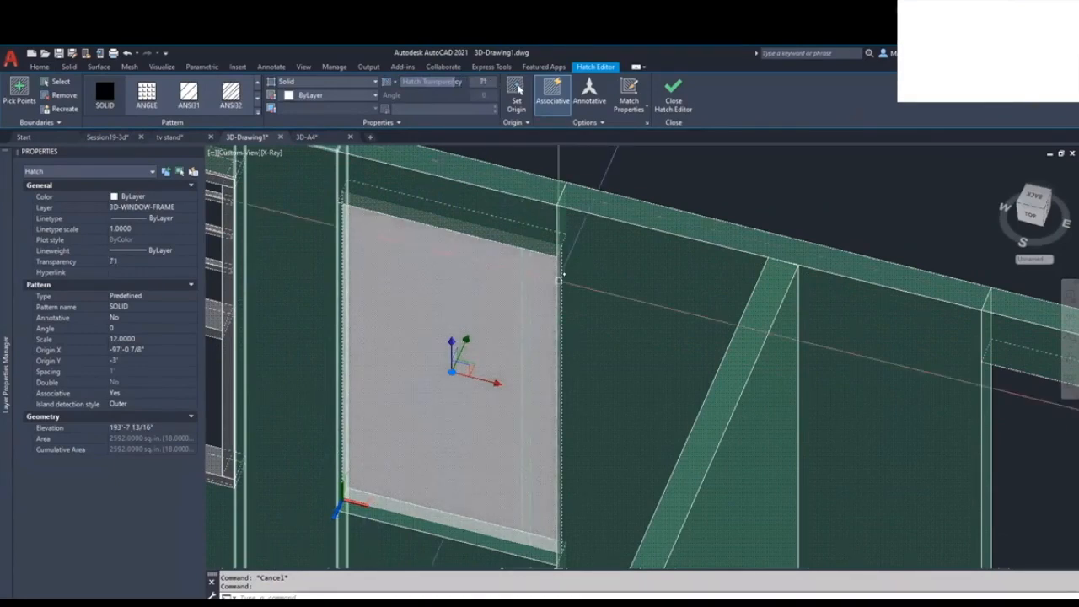
scroll(532, 182, down, 5)
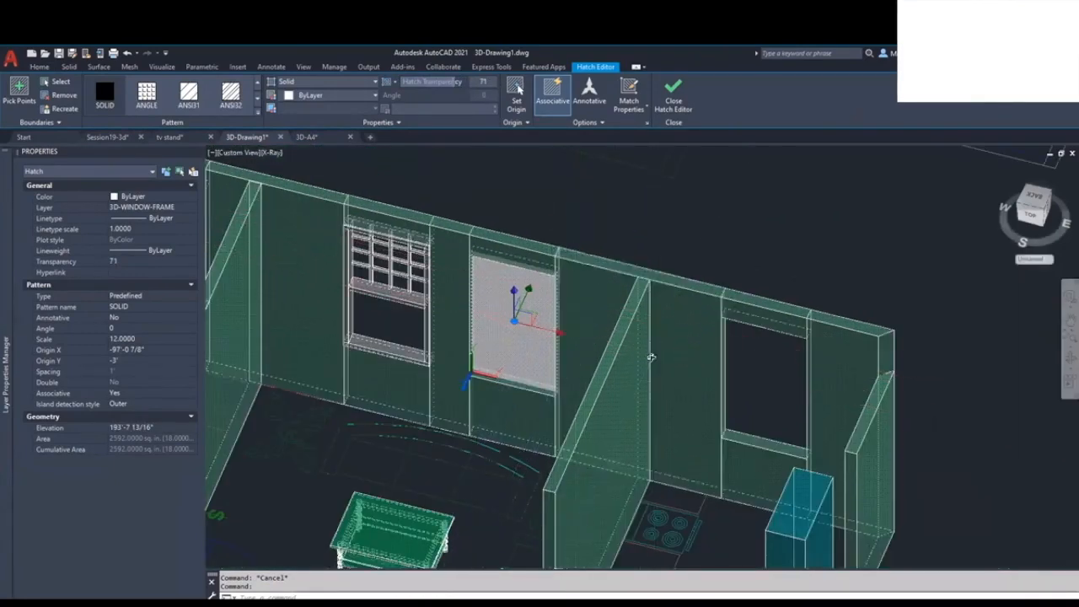
mouse_move(632, 376)
shift+middle_down()
mouse_move(559, 390)
mouse_move(451, 371)
mouse_move(398, 346)
shift+middle_up()
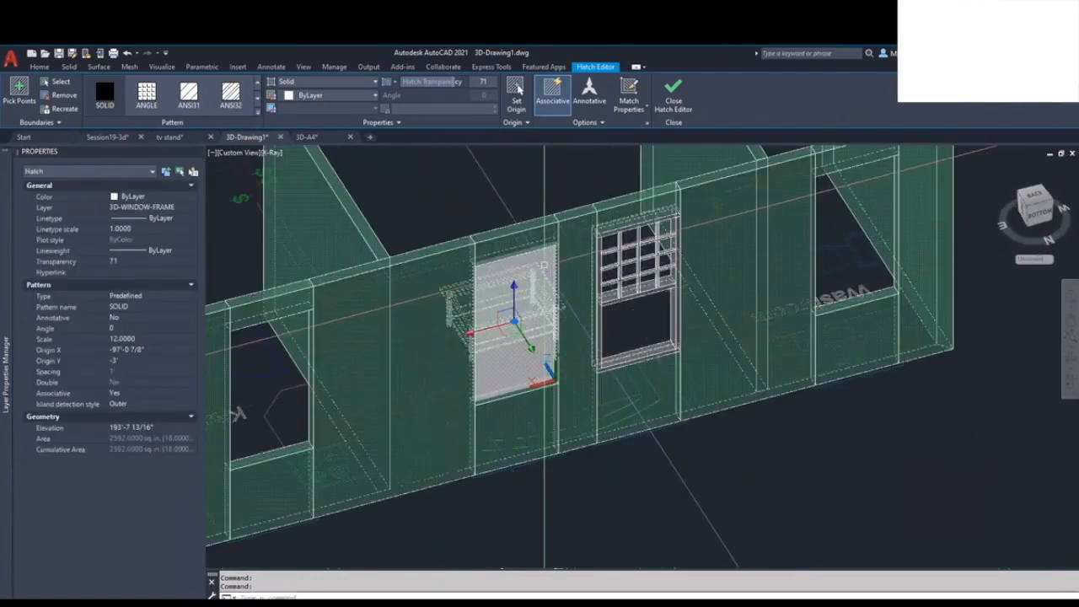
scroll(544, 265, up, 2)
drag(455, 82, 413, 82)
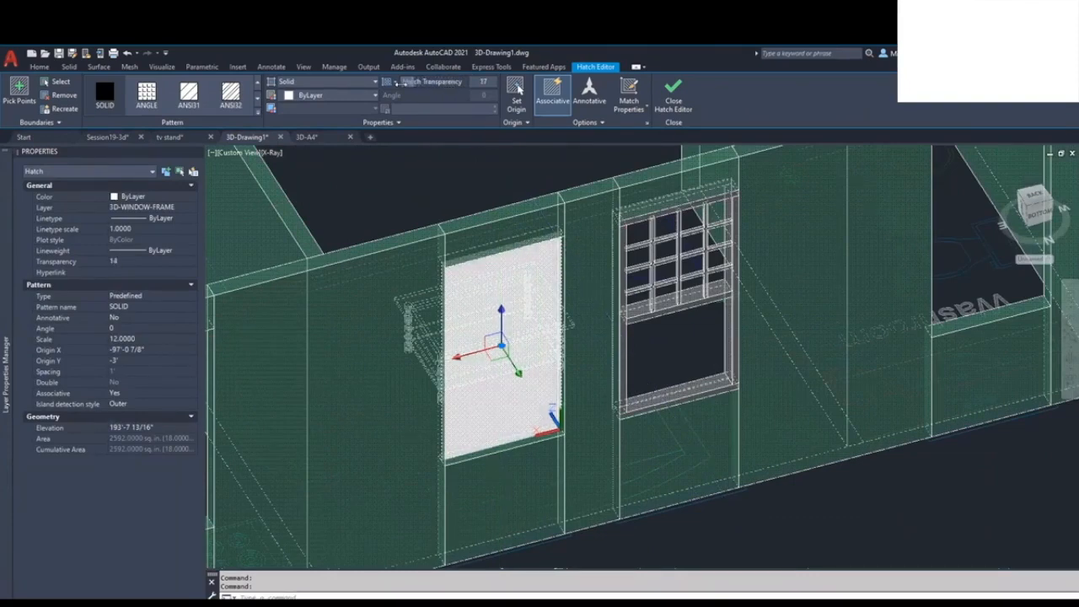
drag(403, 82, 470, 89)
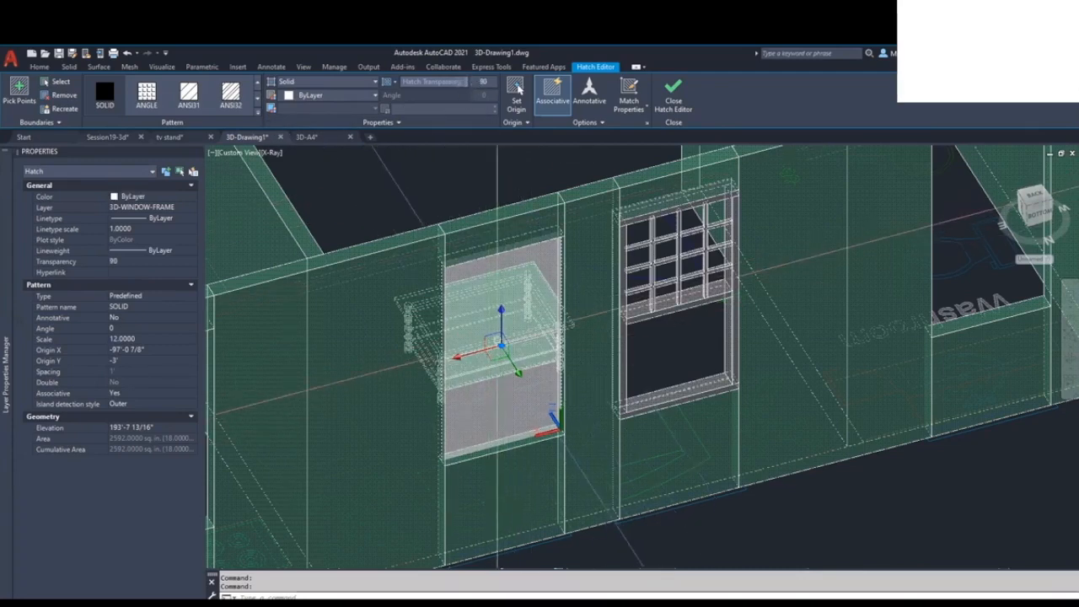
Step: Change the opening's hatch to the GR_LINEAR gradient and set its first colour to Cyan
click(230, 94)
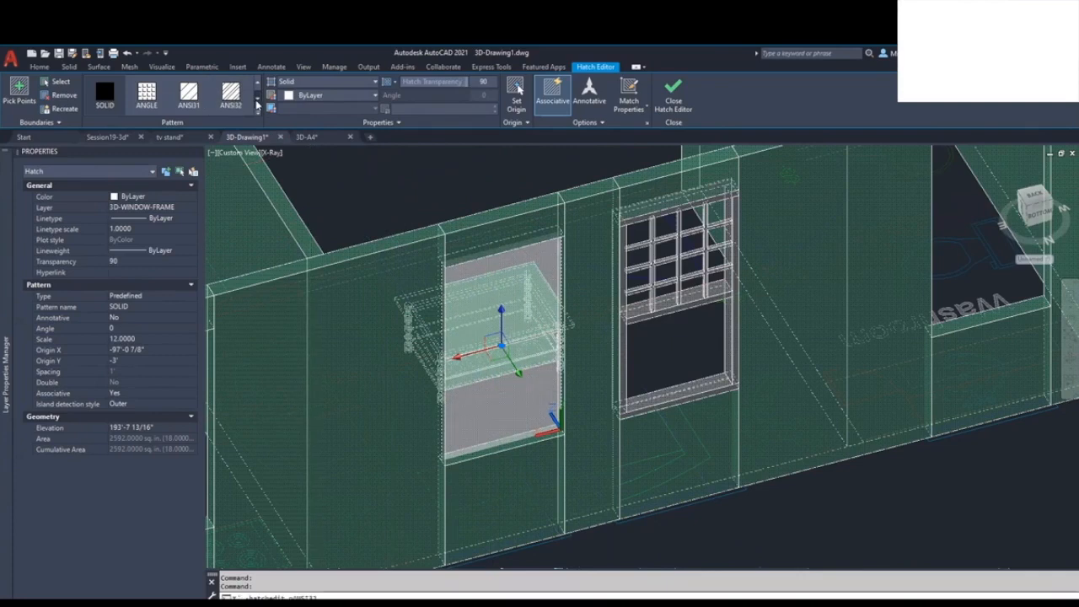
click(257, 104)
click(257, 112)
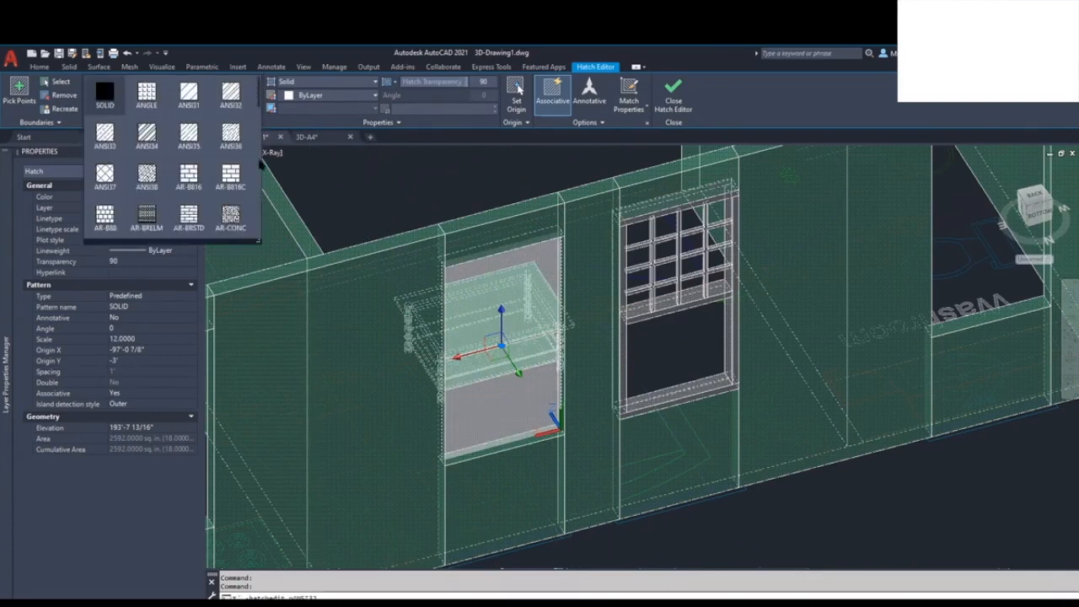
drag(257, 97, 262, 163)
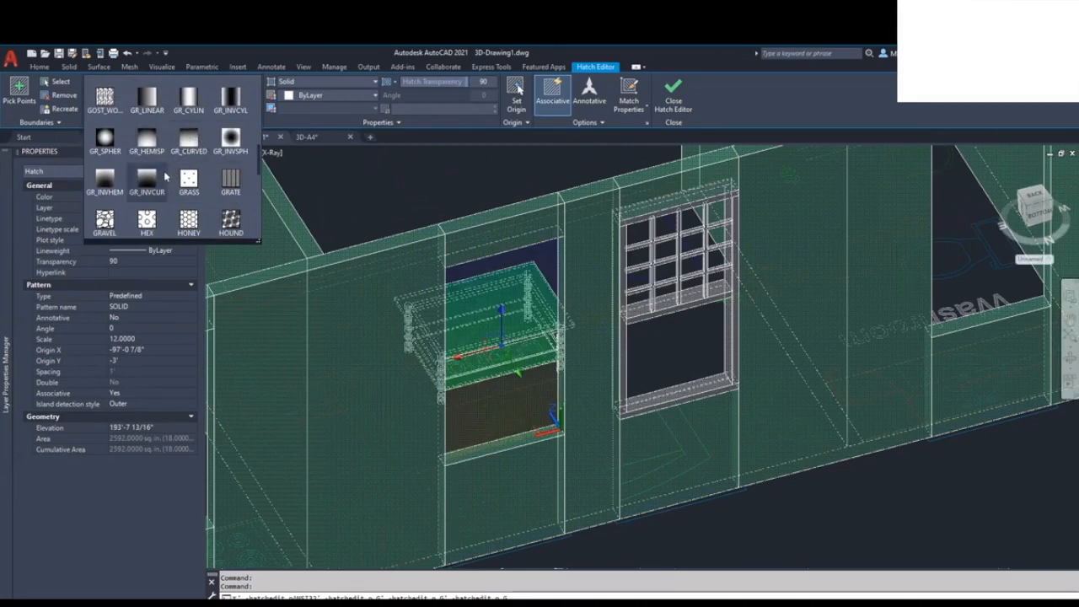
click(148, 102)
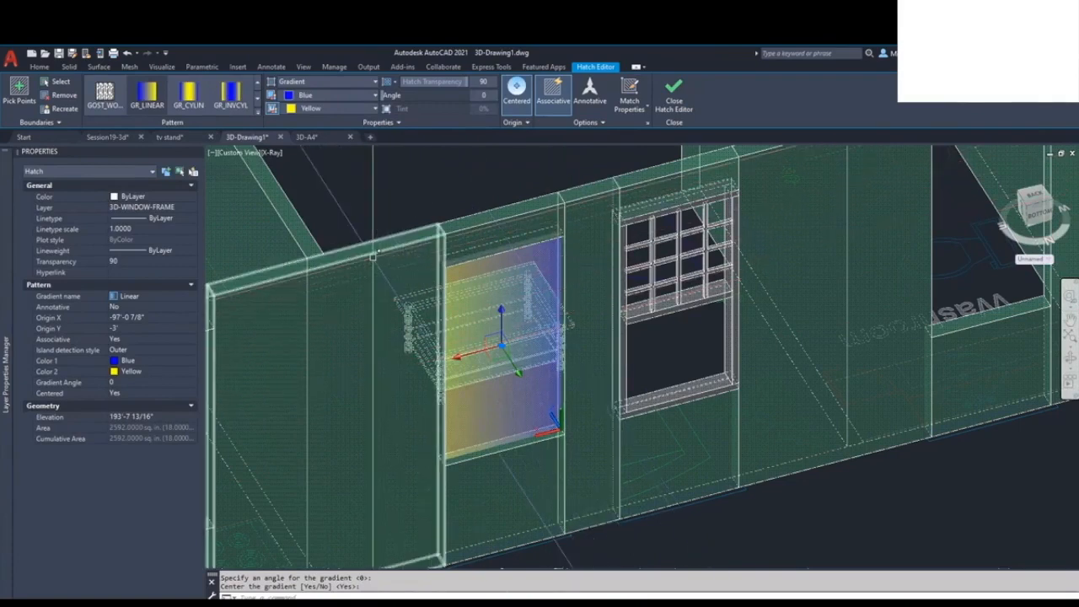
click(314, 96)
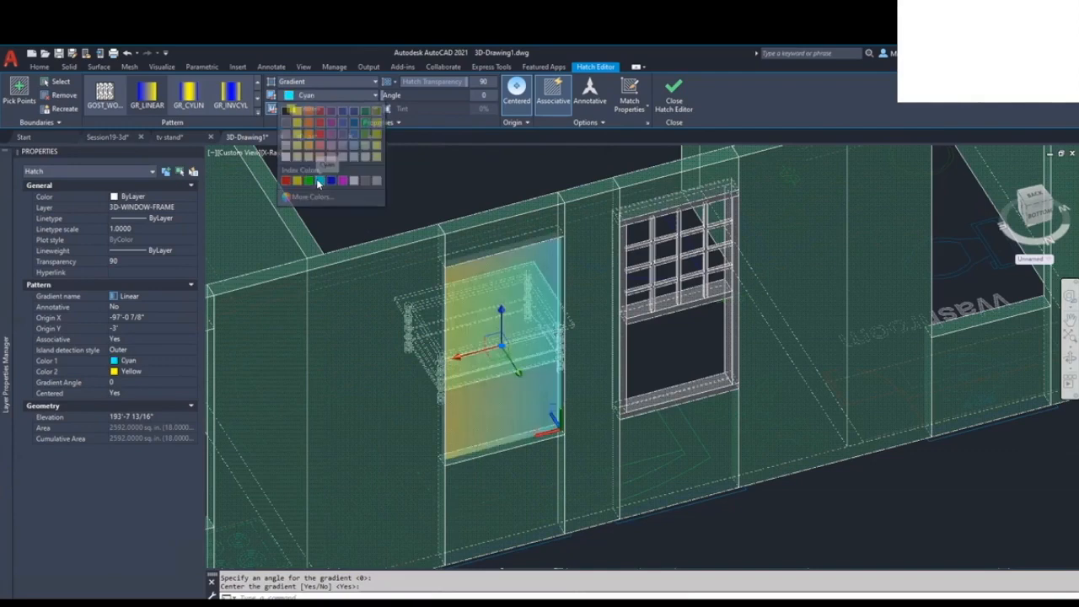
click(318, 183)
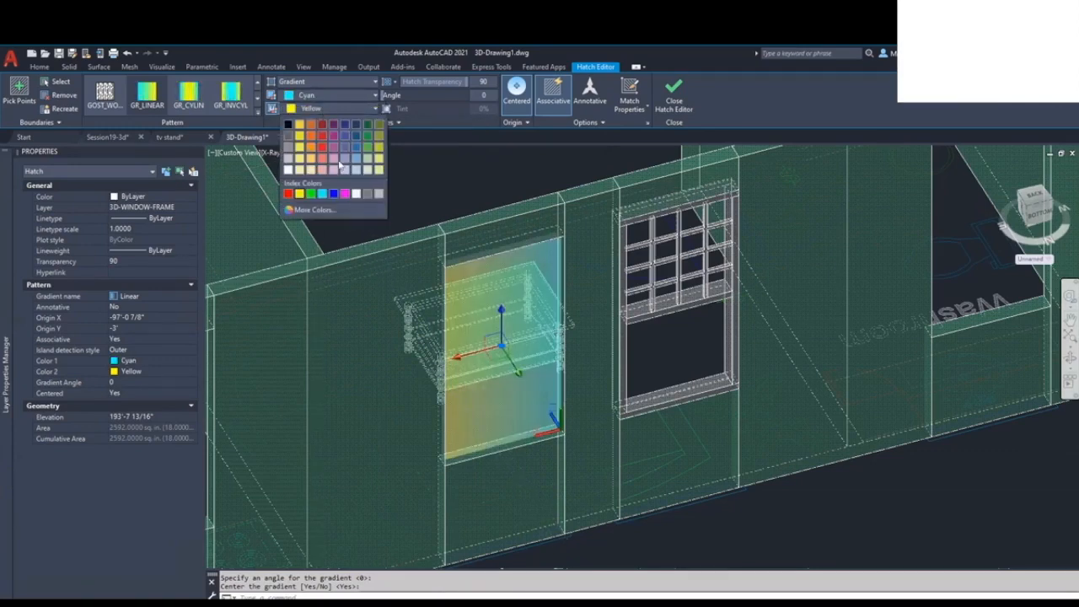
Step: Set the second colour of the empty opening's gradient hatch to Blue
click(335, 194)
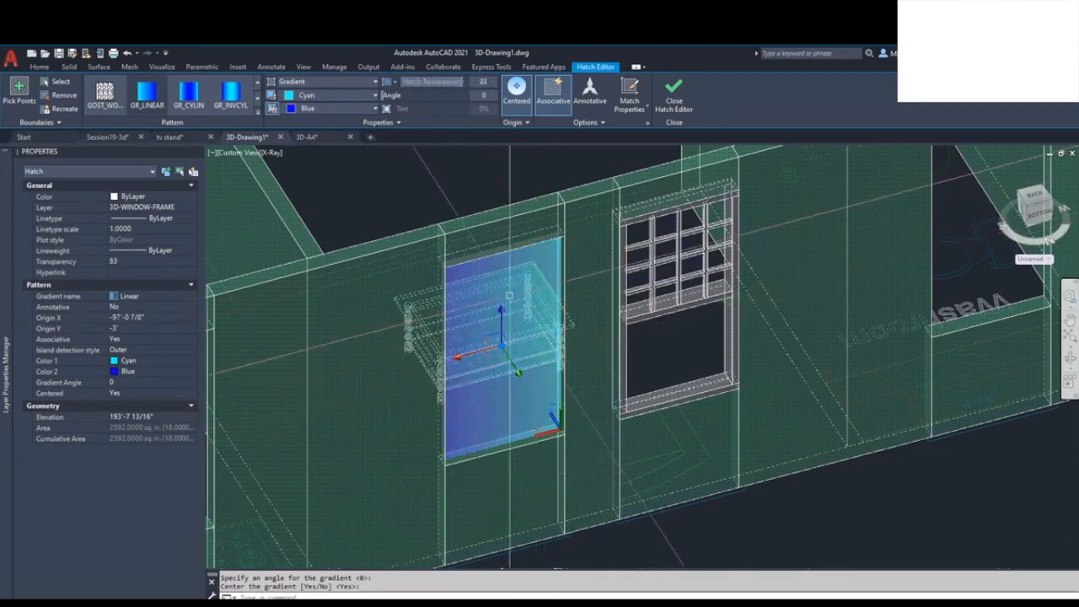
shift+middle_drag(494, 379, 710, 389)
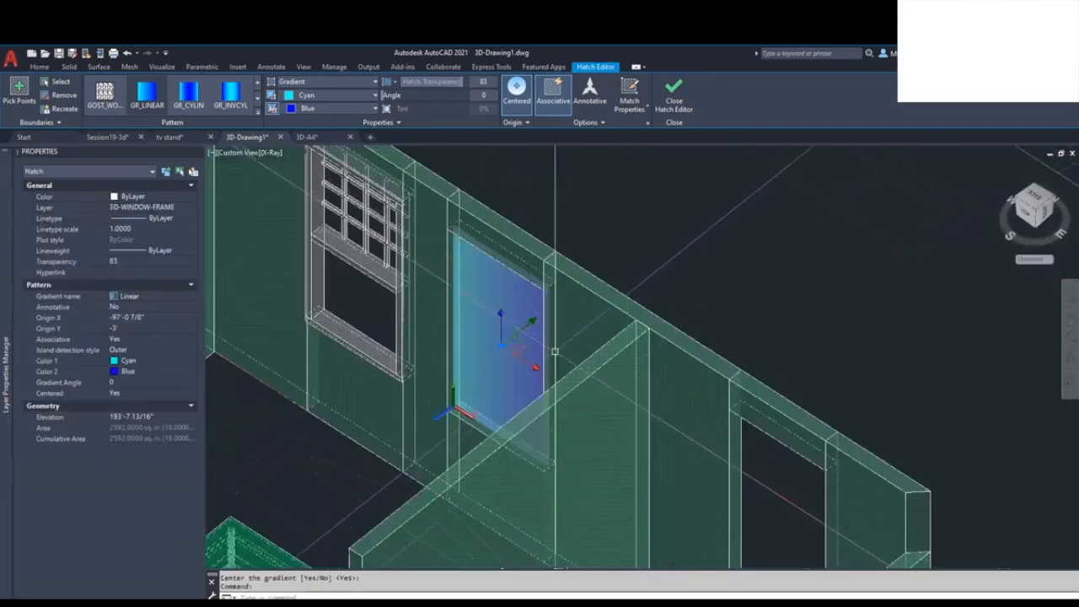
mouse_move(563, 369)
shift+middle_down()
mouse_move(422, 378)
mouse_move(374, 360)
shift+middle_up()
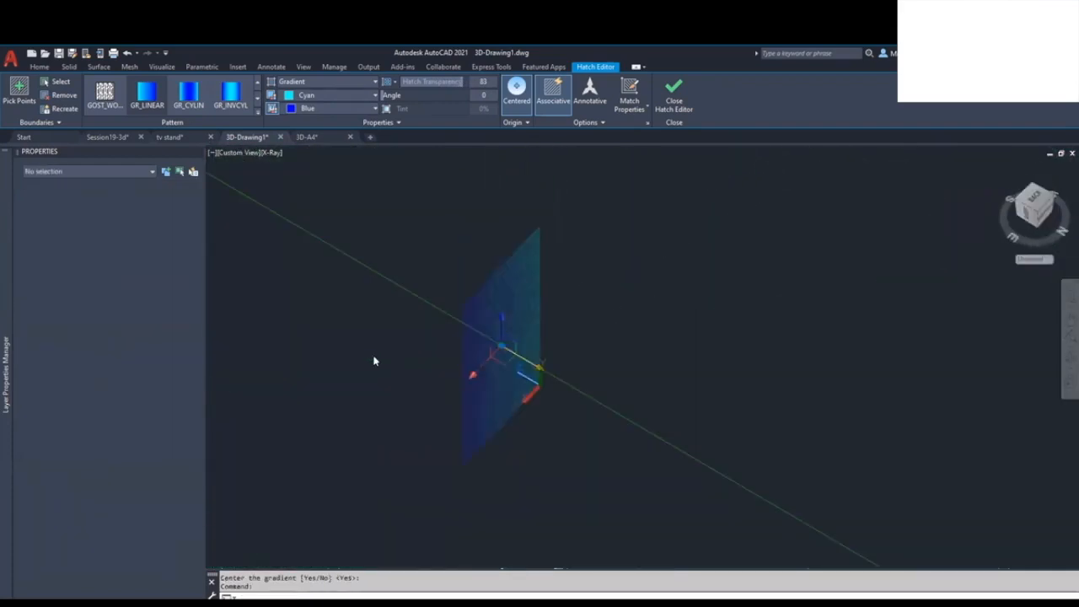
scroll(495, 312, up, 2)
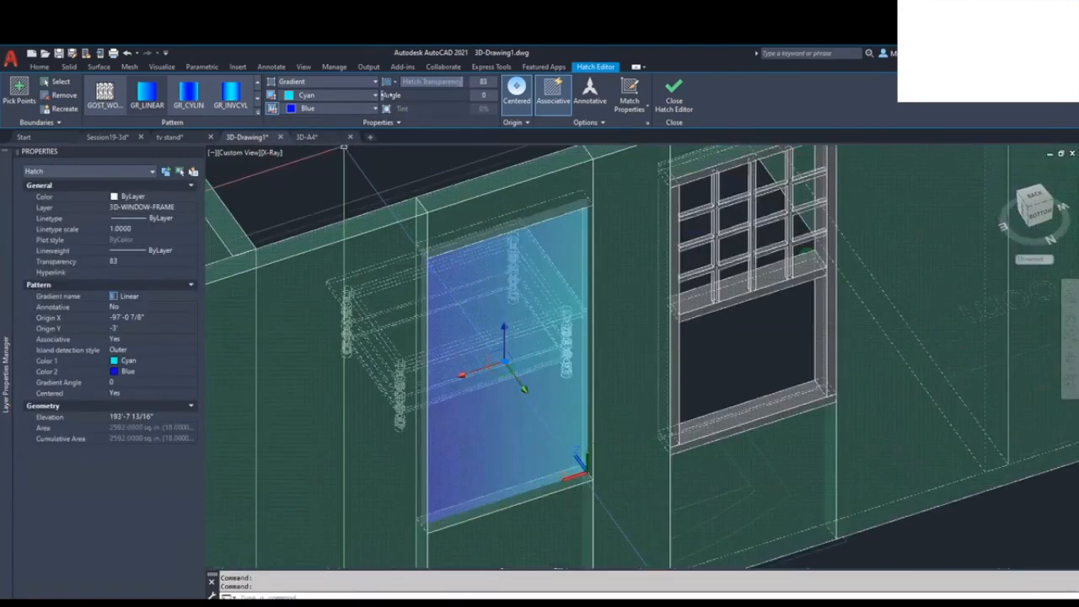
Step: Set the opening's gradient angle to 160 and its transparency to 90, and finish editing the hatch
drag(386, 95, 419, 99)
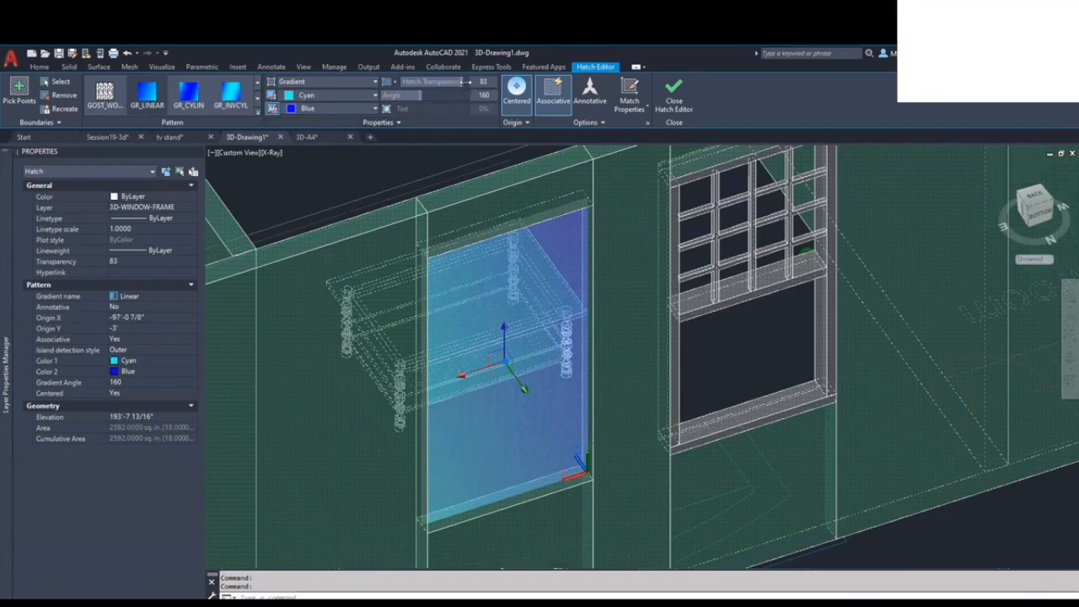
drag(426, 82, 393, 82)
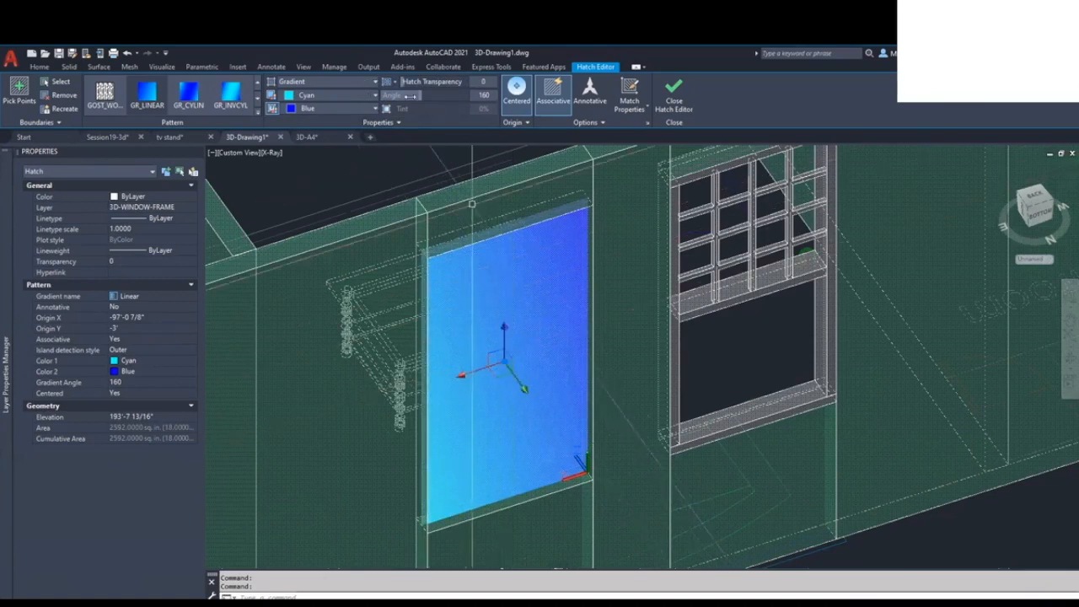
drag(407, 81, 523, 85)
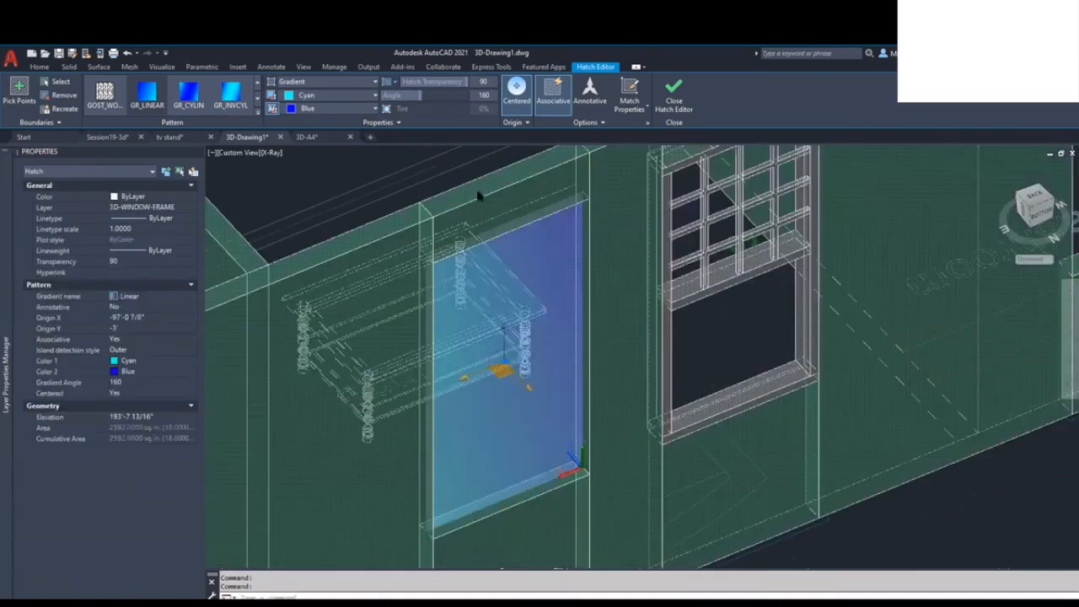
click(673, 92)
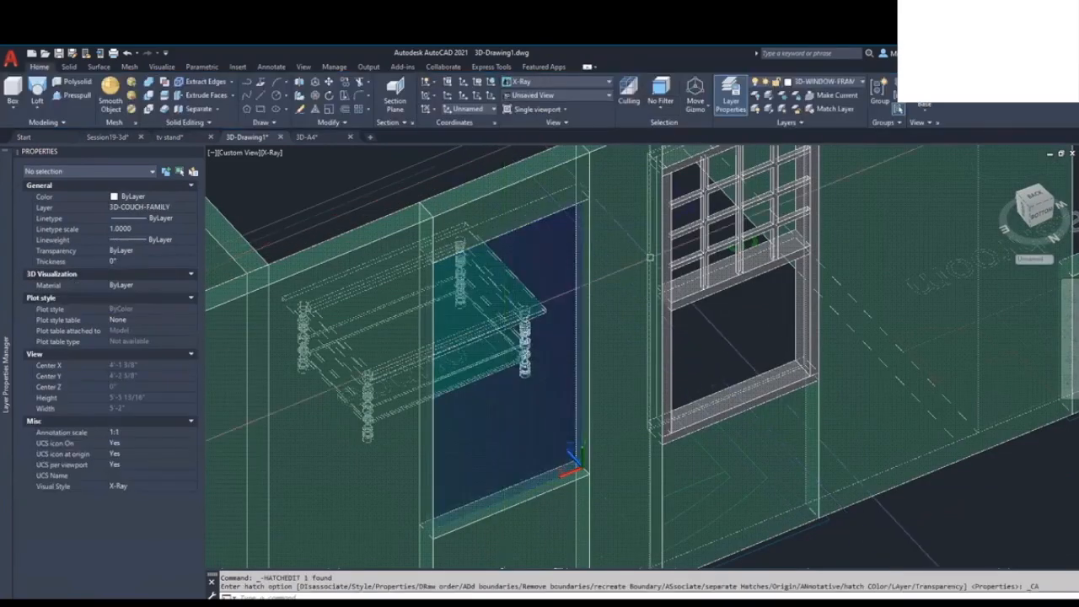
Step: Copy the gradient hatch into the barred window, from the wall corner below the opening to the matching corner below the window
scroll(645, 266, down, 3)
mouse_move(582, 349)
shift+middle_down()
mouse_move(614, 365)
mouse_move(868, 388)
shift+middle_up()
shift+middle_drag(844, 354, 868, 240)
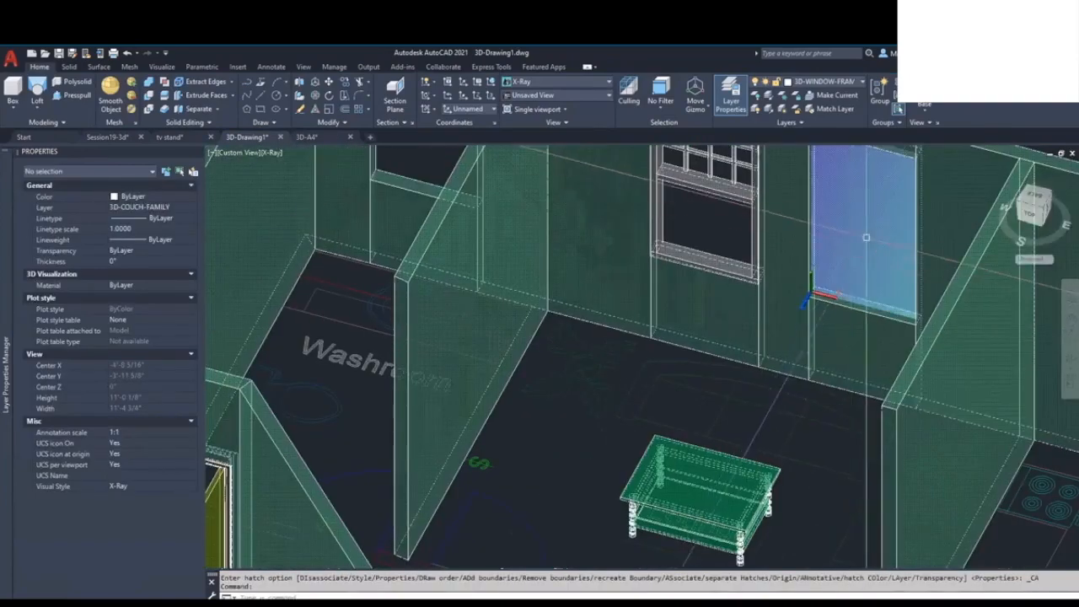
mouse_move(814, 363)
shift+middle_down()
mouse_move(599, 433)
mouse_move(528, 412)
mouse_move(535, 399)
mouse_move(515, 408)
mouse_move(501, 387)
mouse_move(508, 397)
shift+middle_up()
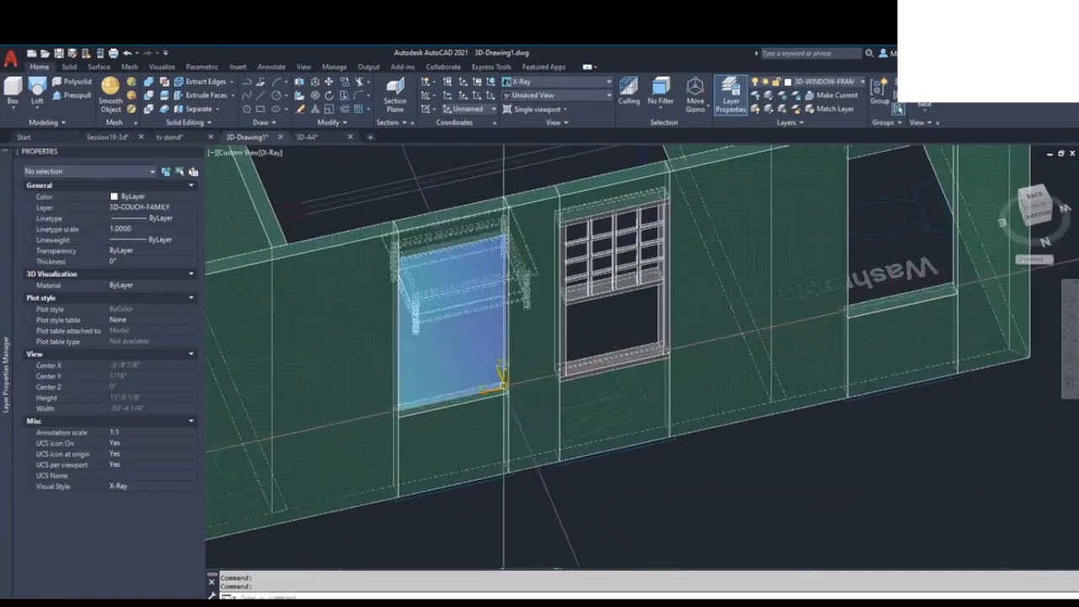
scroll(509, 403, up, 4)
scroll(510, 403, down, 4)
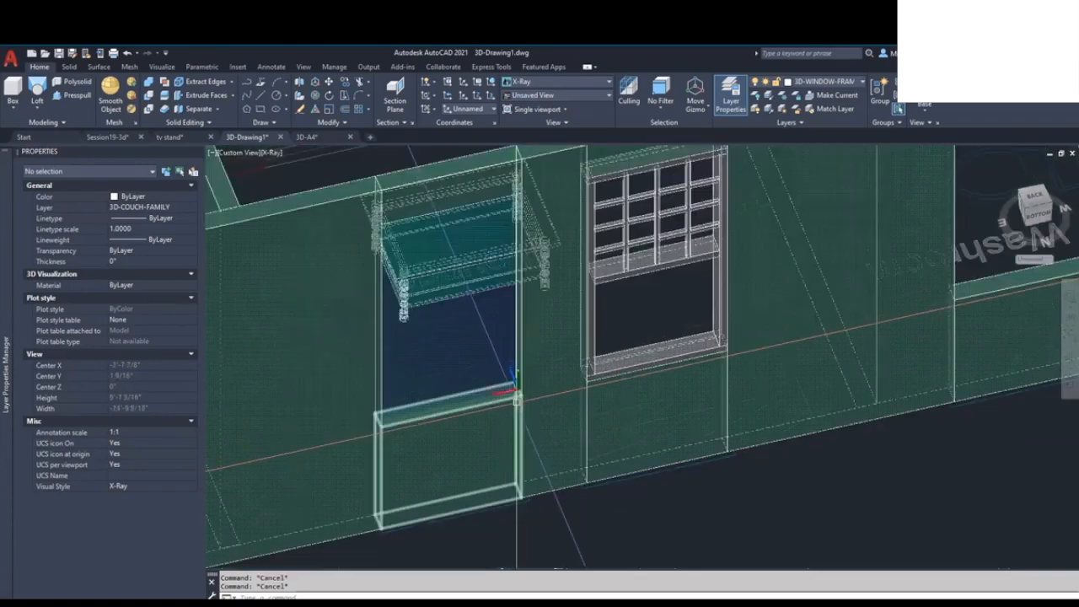
text(c)
key(Return)
click(479, 373)
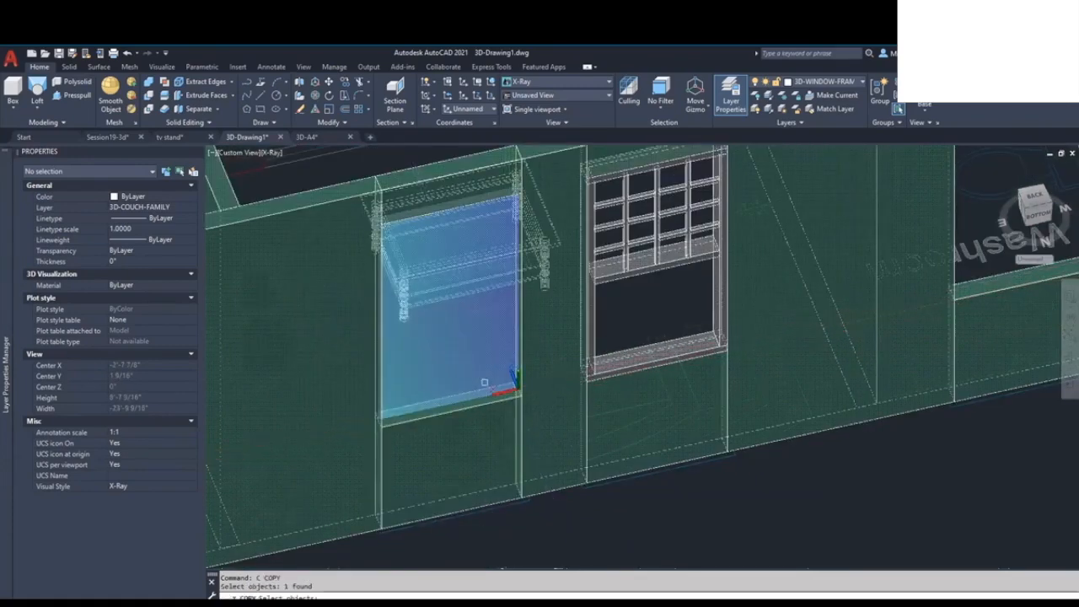
key(Return)
click(521, 499)
click(588, 491)
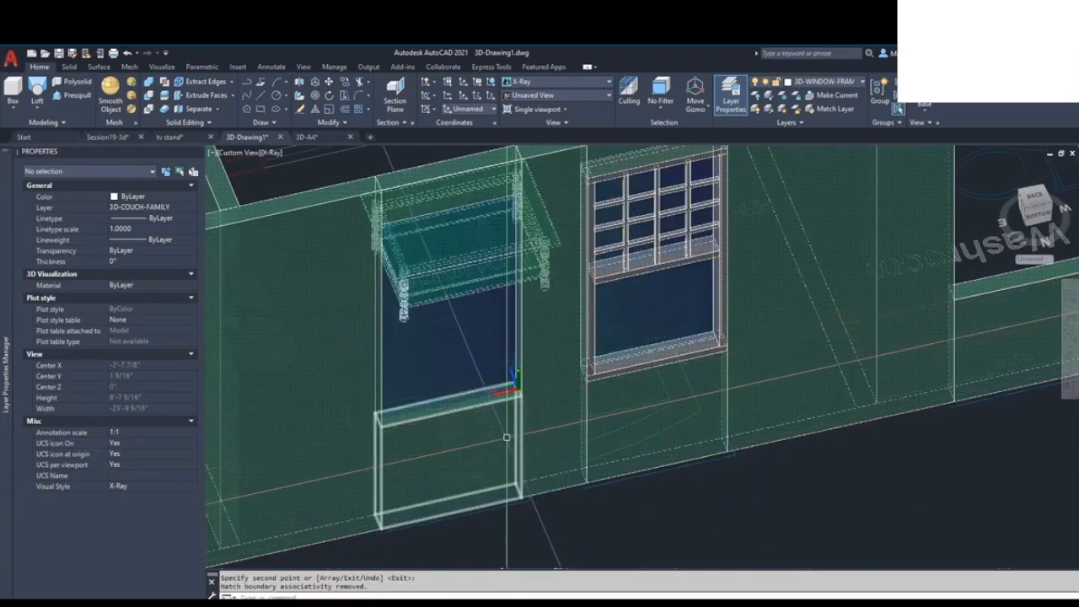
Step: Set the transparency of the gradient hatch in the barred window to 65
shift+drag(619, 481, 717, 540)
shift+middle_drag(717, 540, 763, 405)
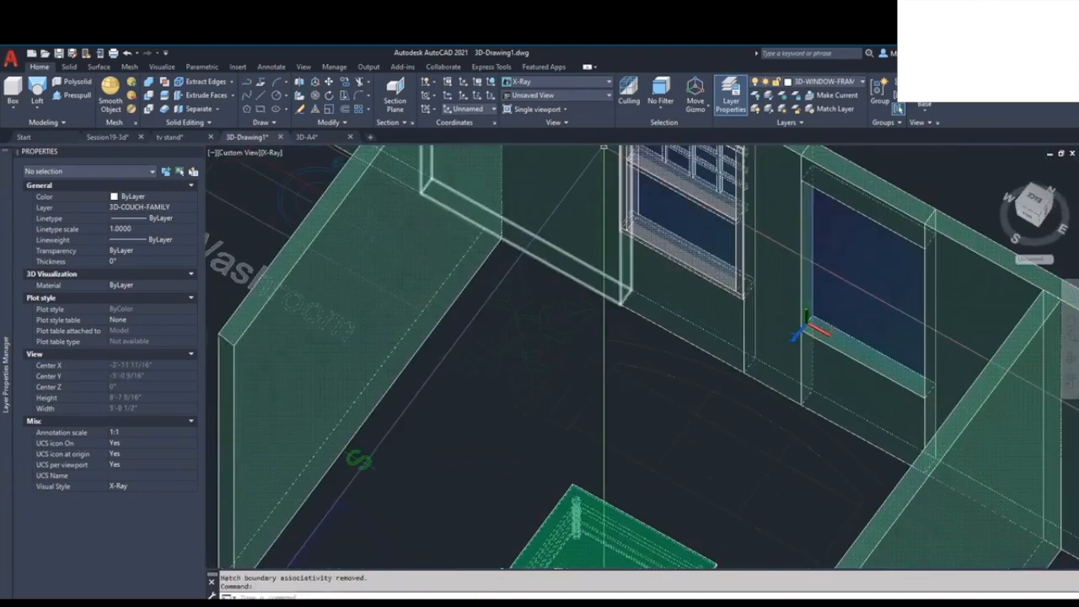
scroll(727, 258, up, 4)
mouse_move(721, 272)
middle_down()
mouse_move(709, 344)
mouse_move(672, 412)
mouse_move(622, 397)
mouse_move(629, 373)
mouse_move(602, 368)
mouse_move(624, 378)
mouse_move(657, 362)
mouse_move(638, 312)
middle_up()
scroll(621, 381, down, 7)
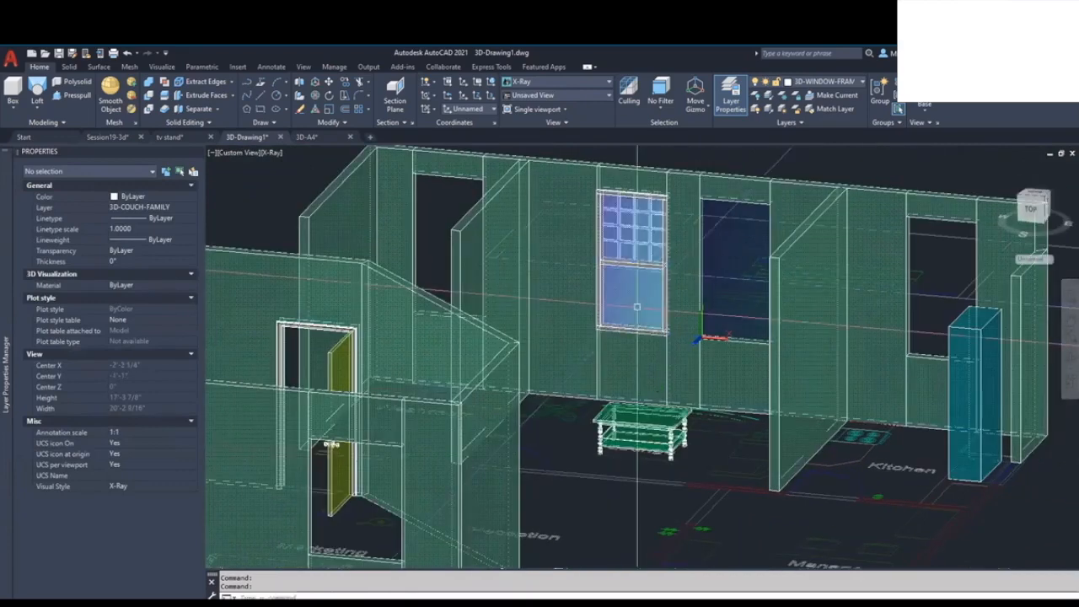
click(637, 306)
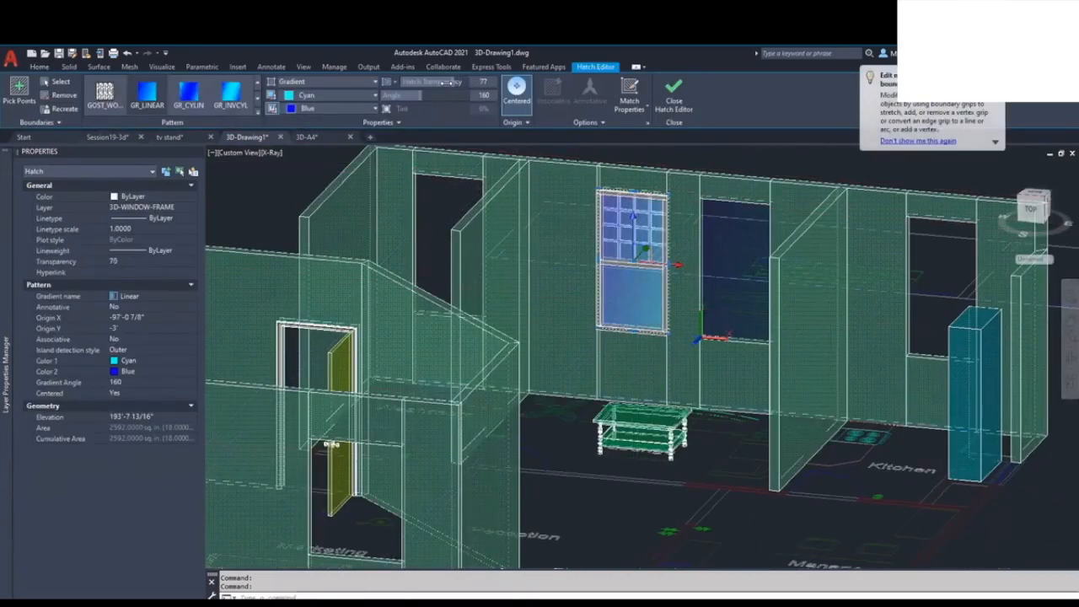
drag(445, 82, 442, 82)
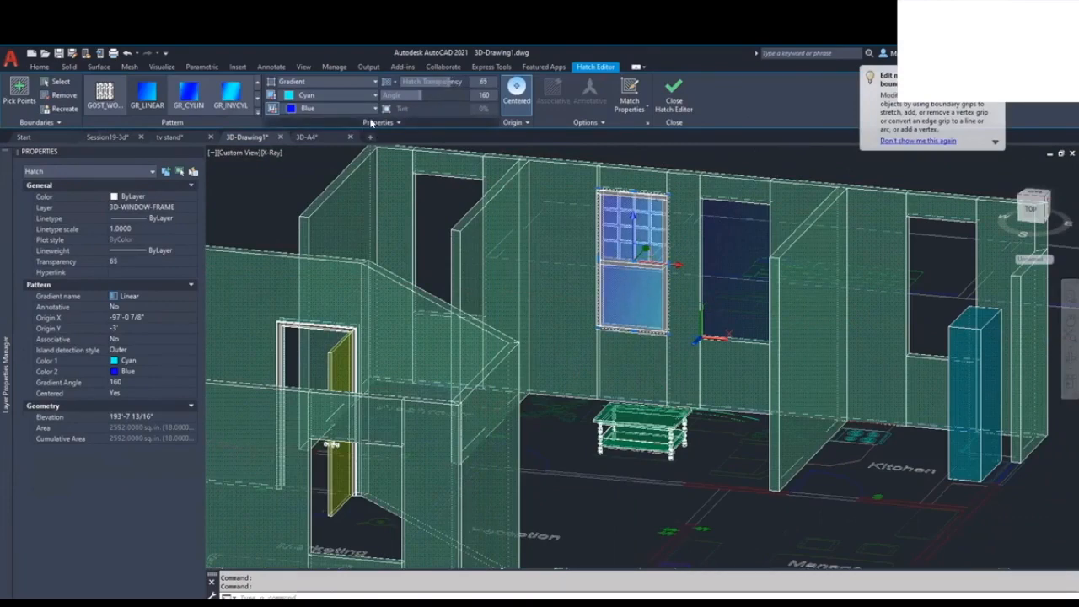
Step: Change the second gradient colour of the barred window's hatch to green 19,155,72 and end the hatch edit
click(291, 108)
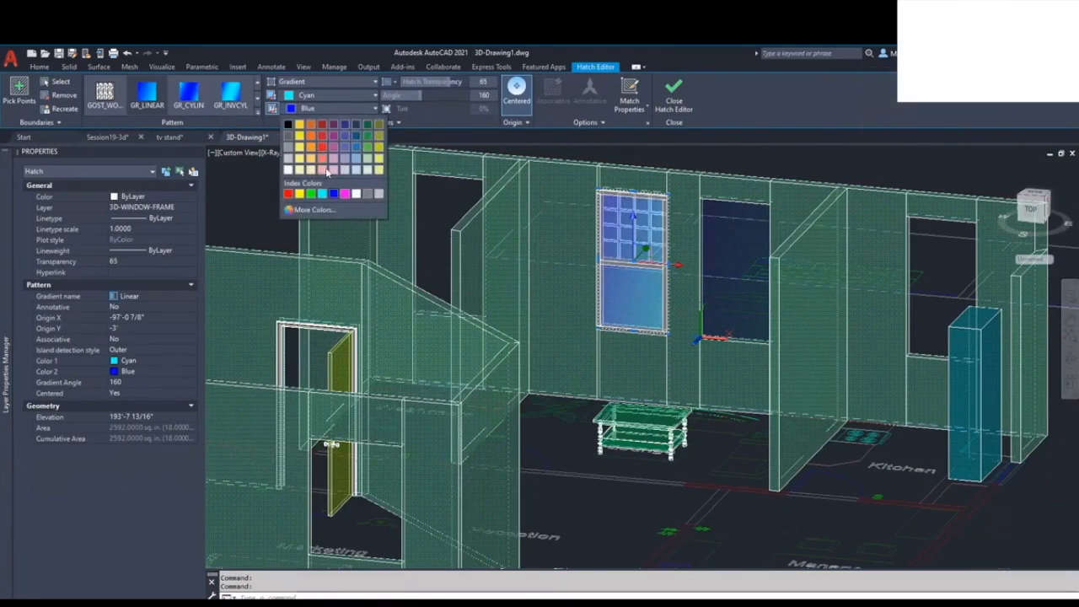
click(367, 135)
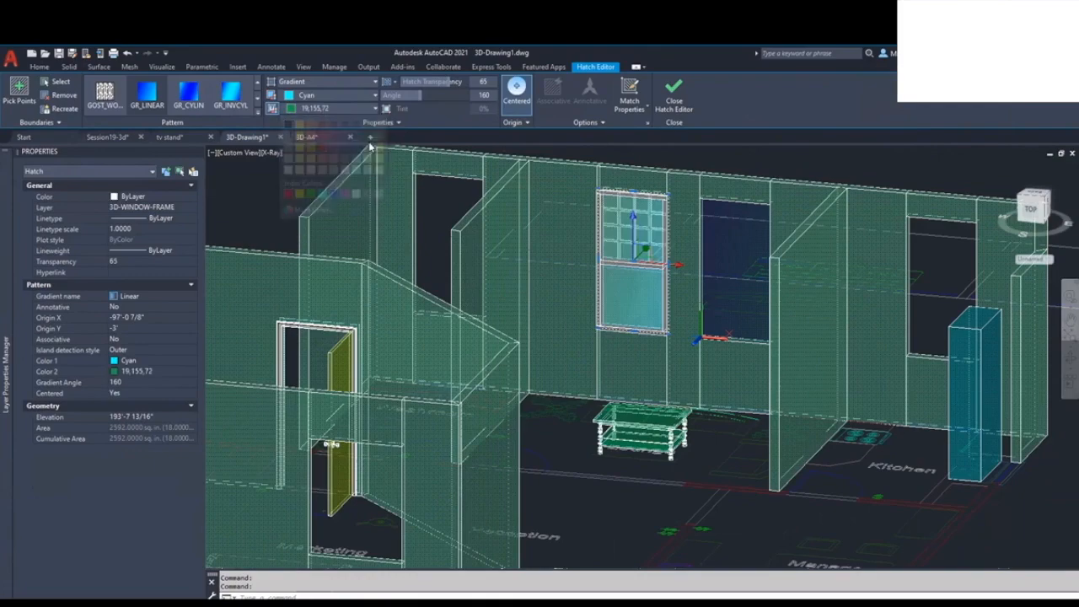
key(Escape)
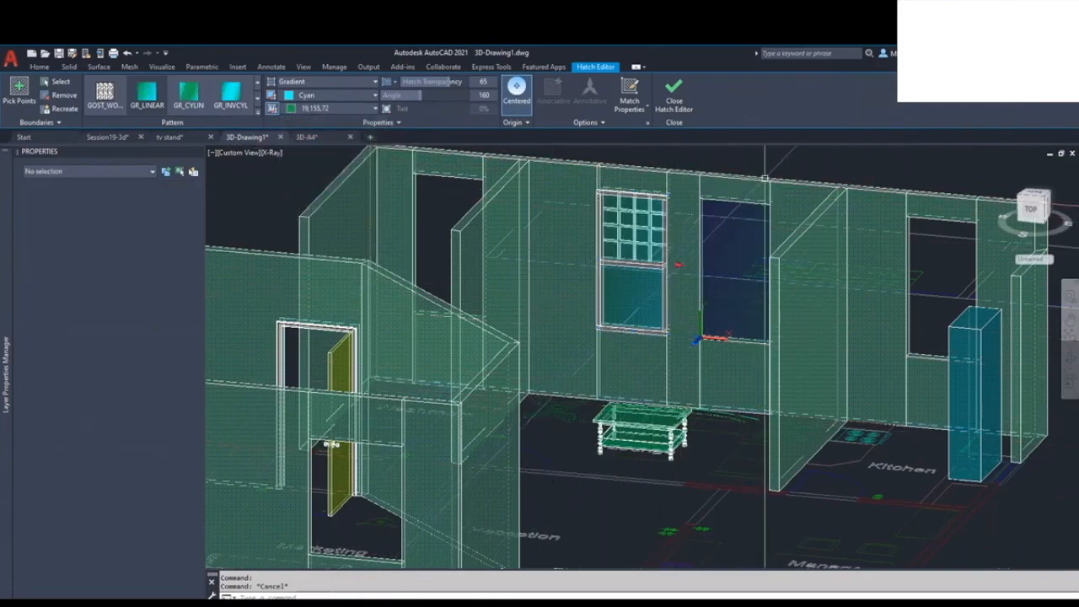